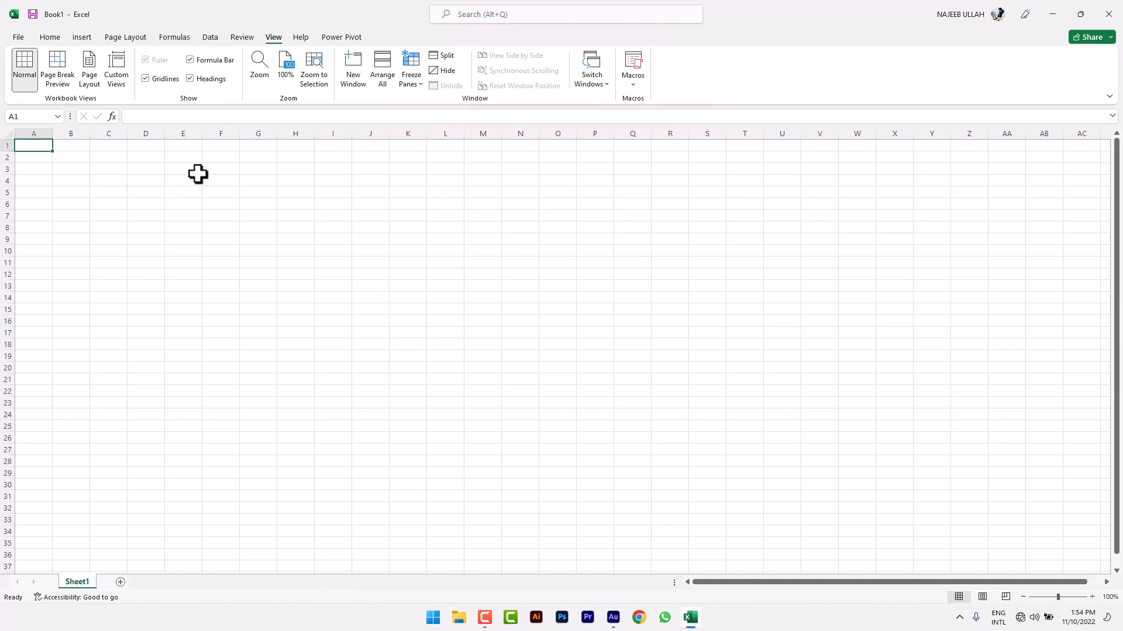
# Step: View the empty sheet in Page Break Preview and return to the Normal view
pyautogui.click(222, 203)
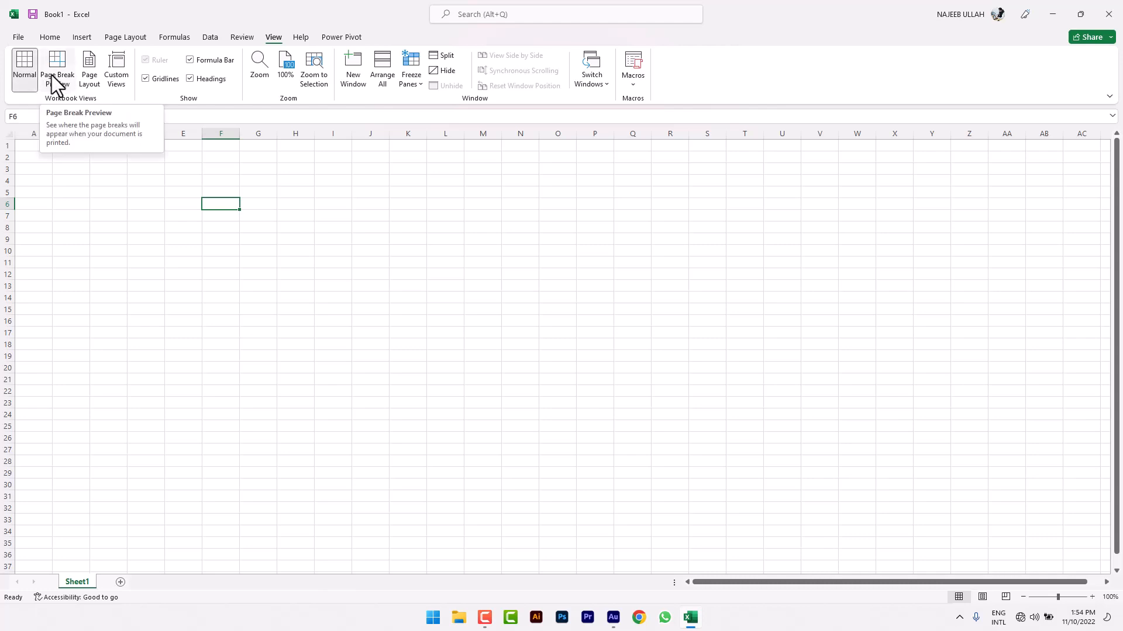
pyautogui.click(56, 82)
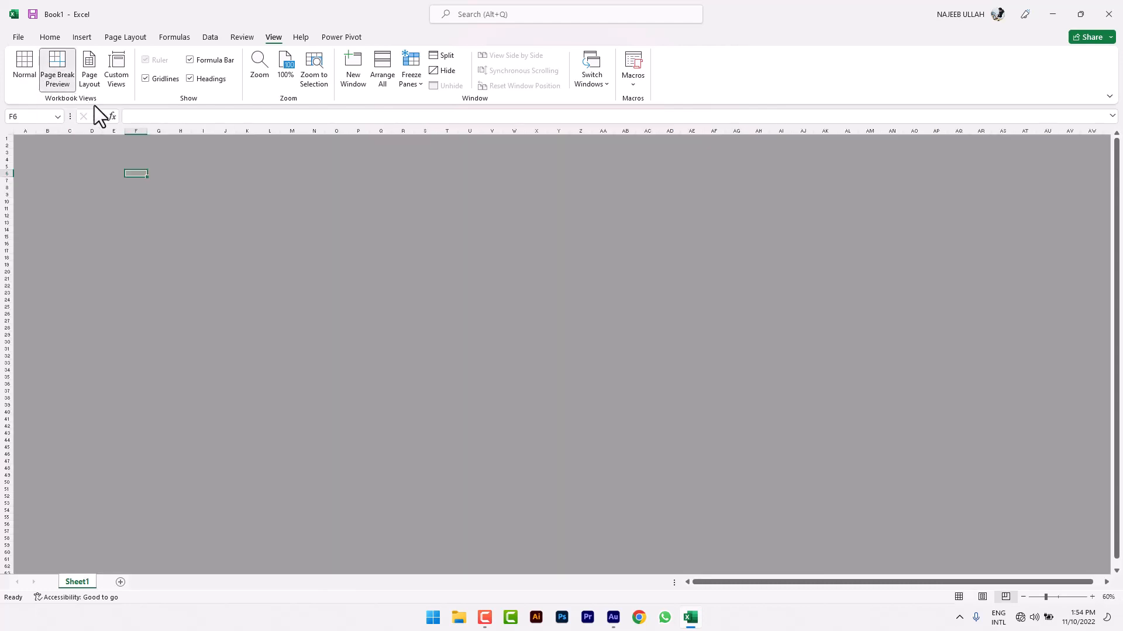
pyautogui.click(199, 194)
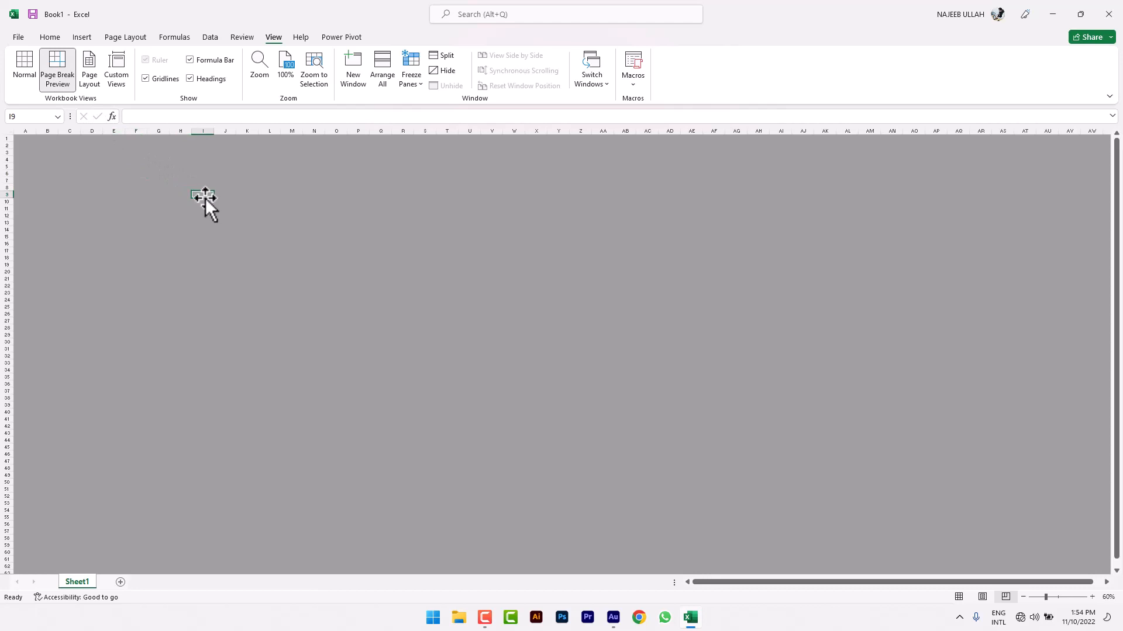
pyautogui.click(27, 73)
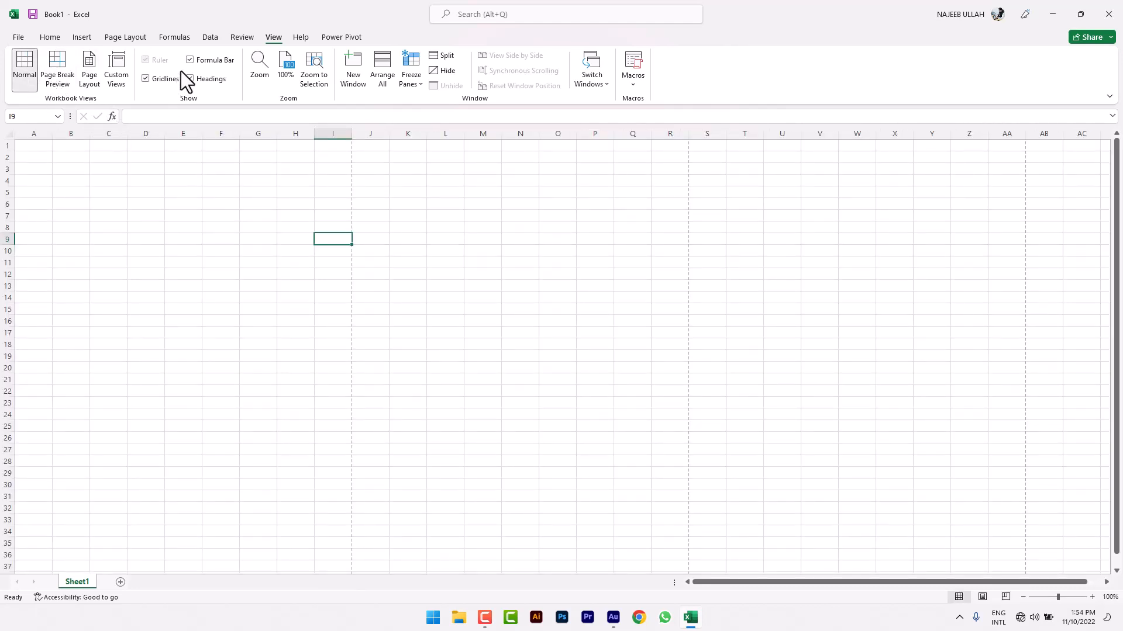
pyautogui.click(126, 38)
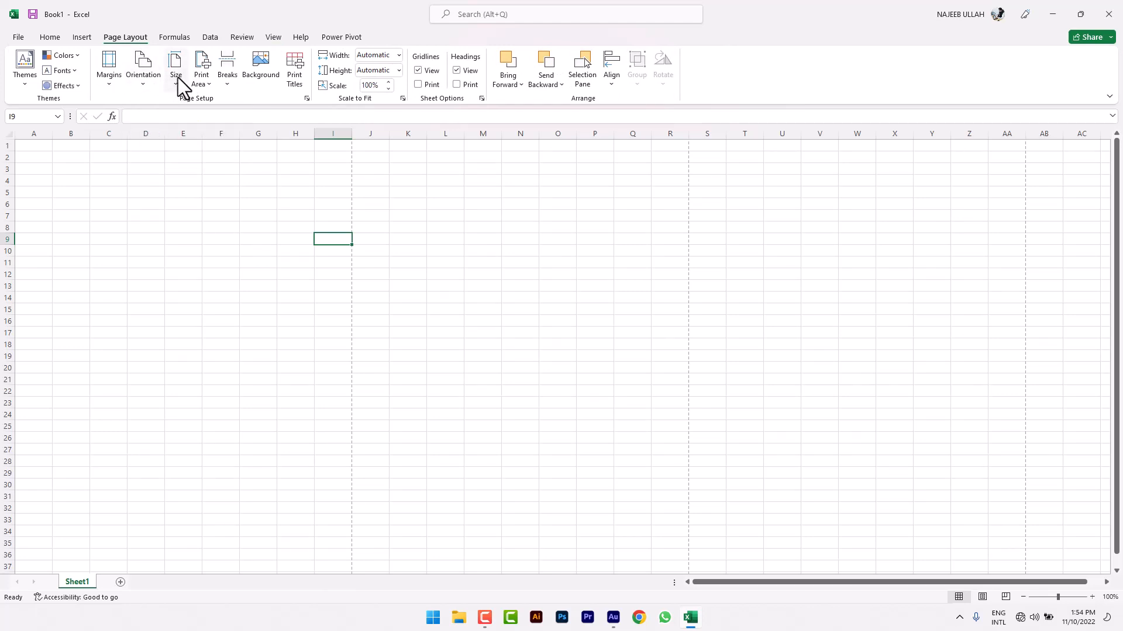
pyautogui.click(273, 37)
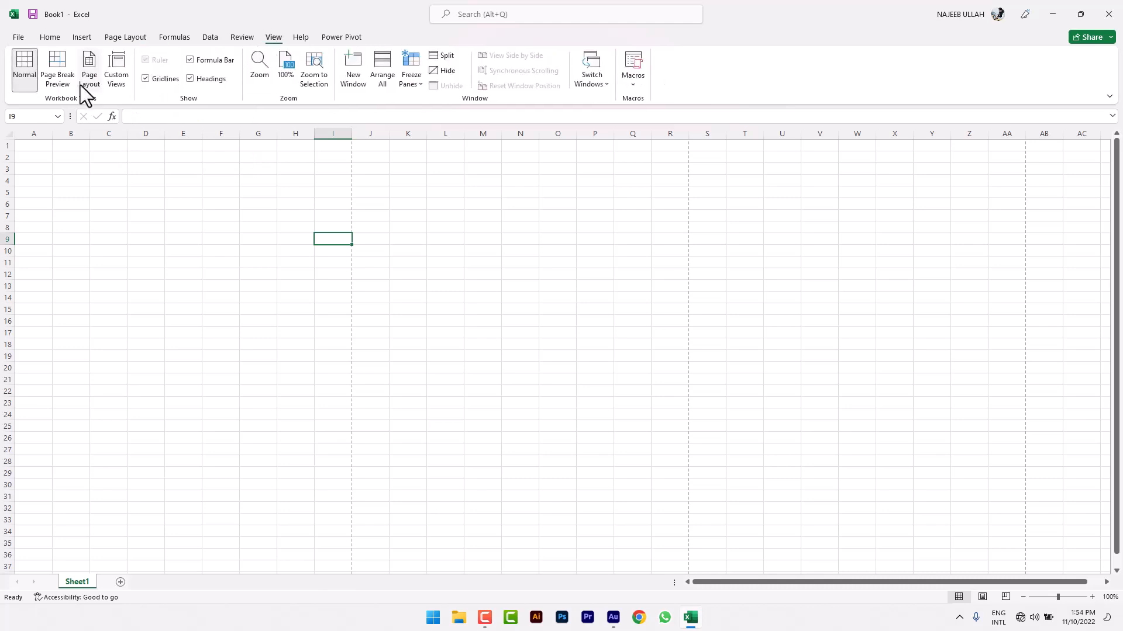
# Step: Enter abc in cells E6, L8 and I51
pyautogui.click(177, 203)
pyautogui.write('abc')
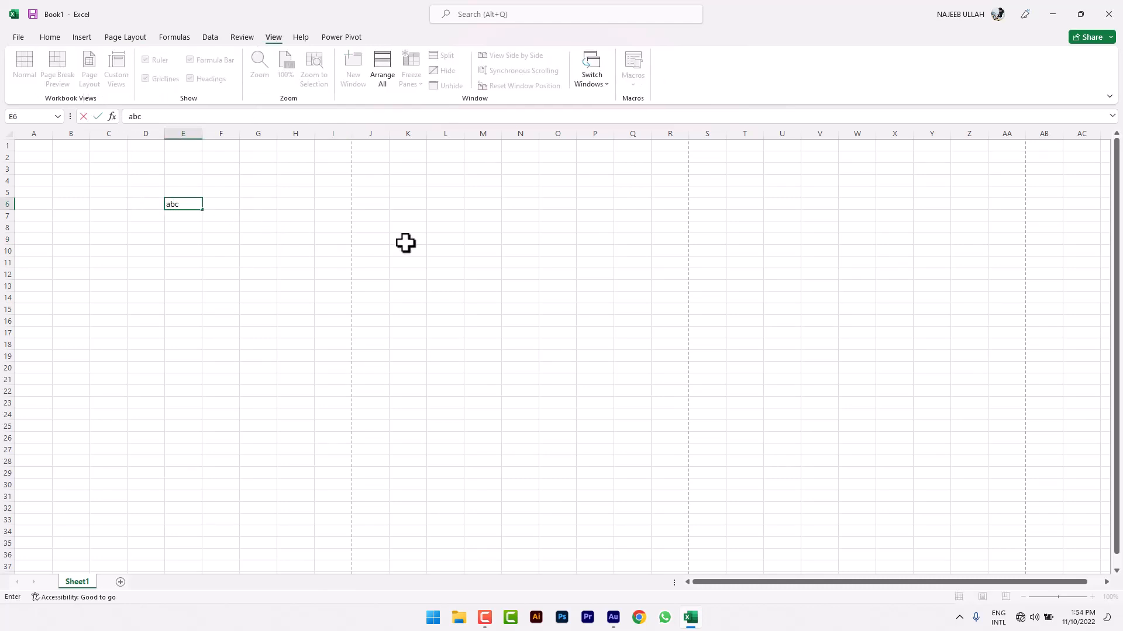
pyautogui.click(443, 228)
pyautogui.write('abc')
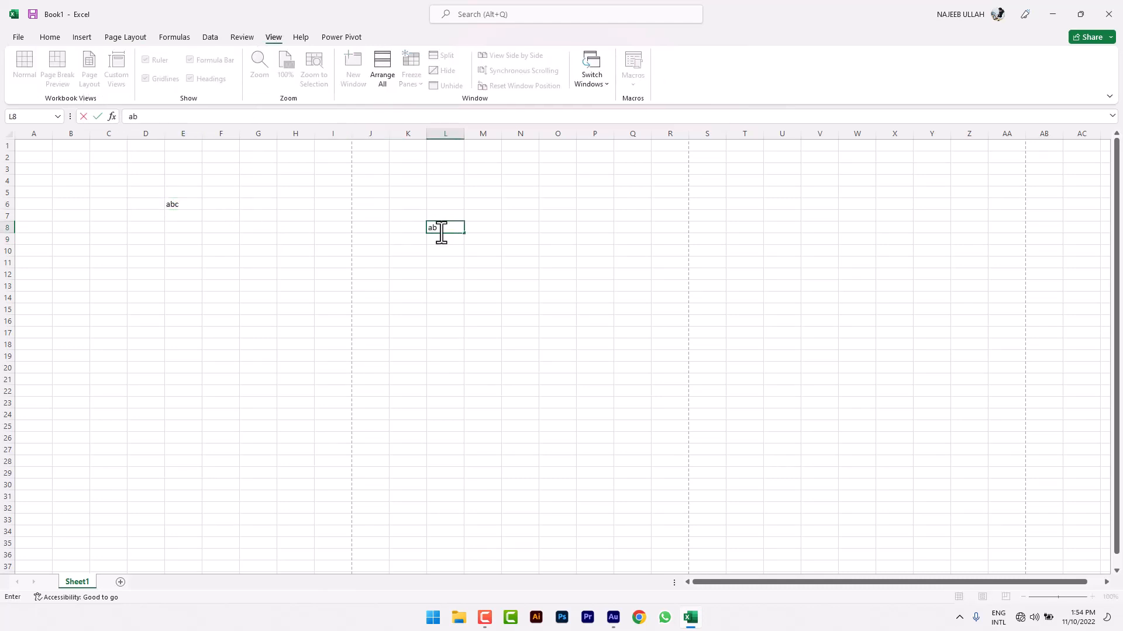
pyautogui.click(477, 296)
pyautogui.scroll(-5, 322, 409)
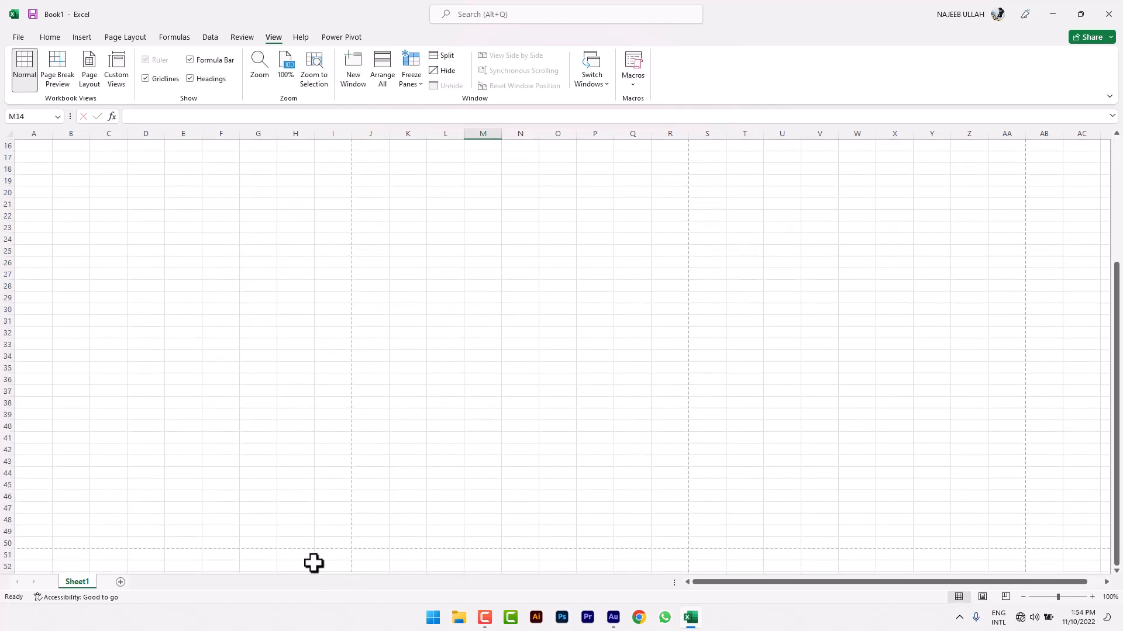
pyautogui.click(318, 555)
pyautogui.write('abc')
pyautogui.click(322, 369)
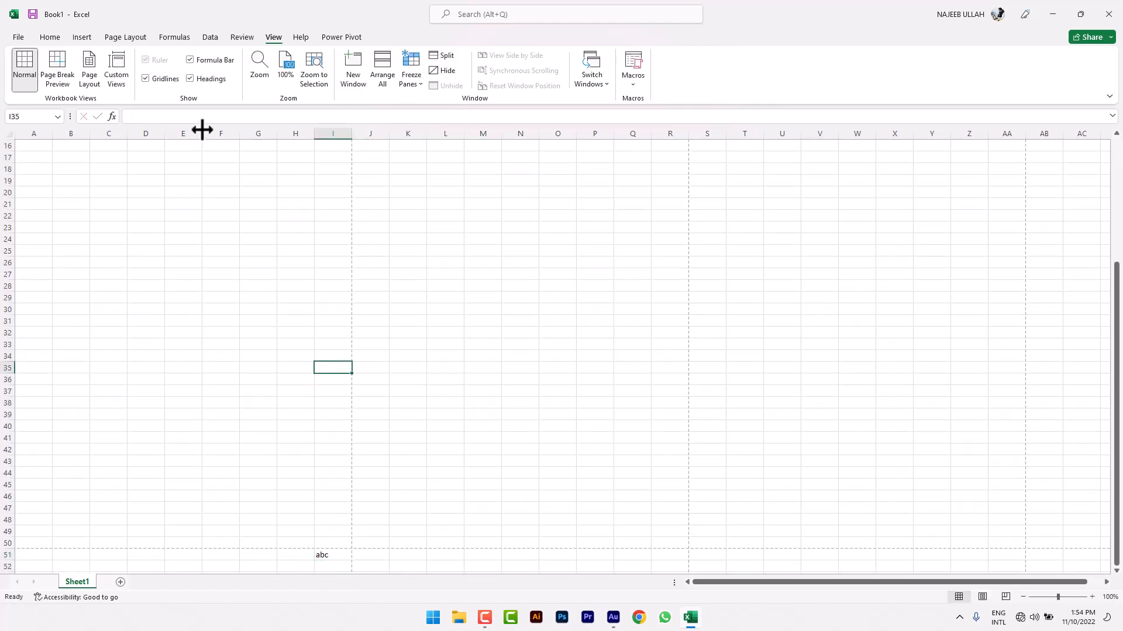
# Step: In Page Break Preview, extend the print area to P70 and move the inner page breaks to after column G and row 35
pyautogui.click(65, 78)
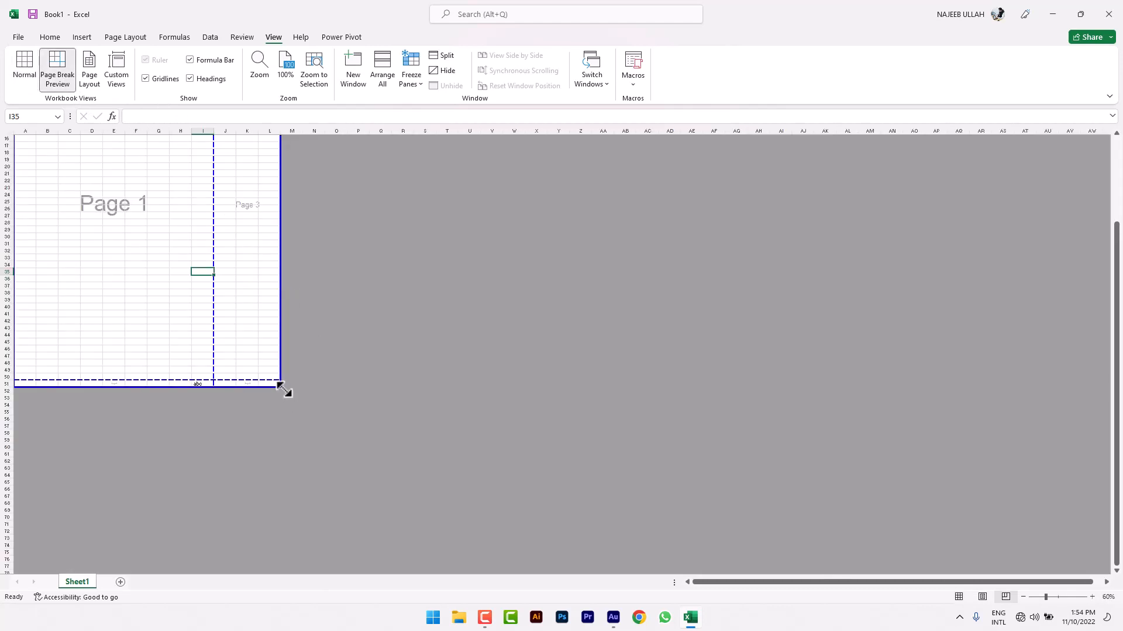
pyautogui.moveTo(286, 391); pyautogui.dragTo(371, 520)
pyautogui.moveTo(211, 368); pyautogui.dragTo(120, 273)
pyautogui.scroll(4, 327, 281)
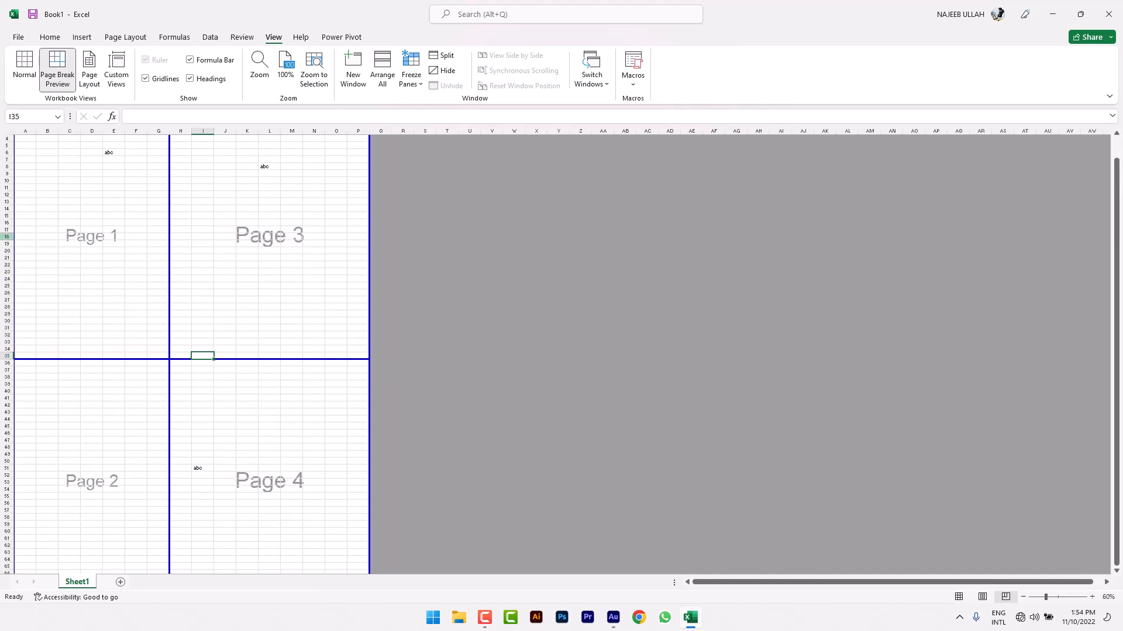
# Step: Switch the sheet to the Page Layout view and look through its pages
pyautogui.click(91, 80)
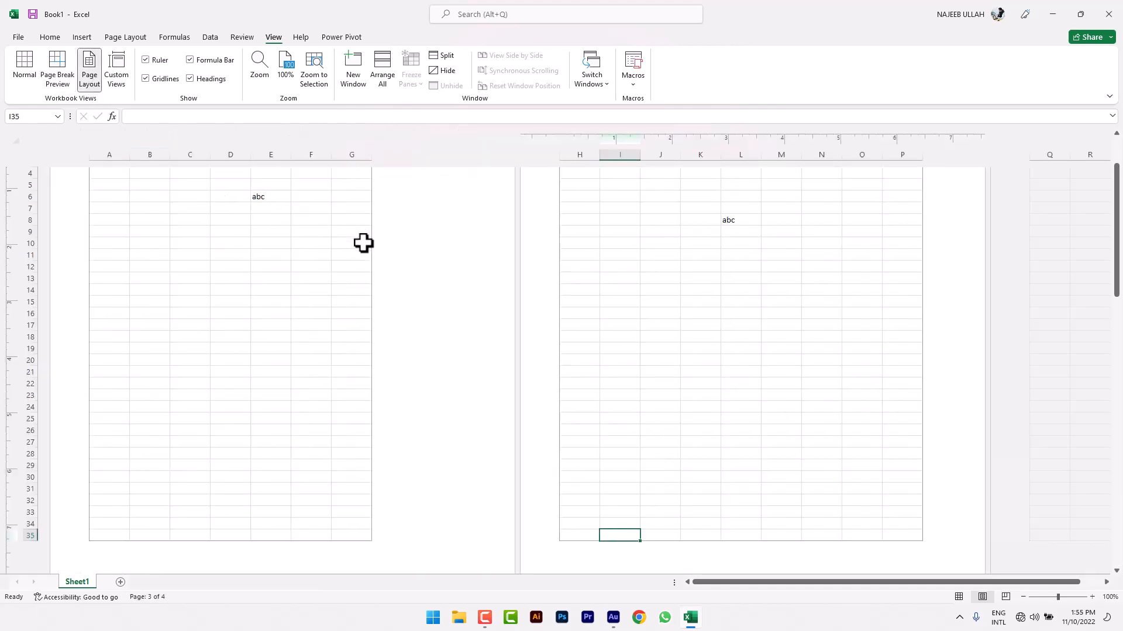
pyautogui.scroll(2, 362, 244)
pyautogui.scroll(-7, 370, 221)
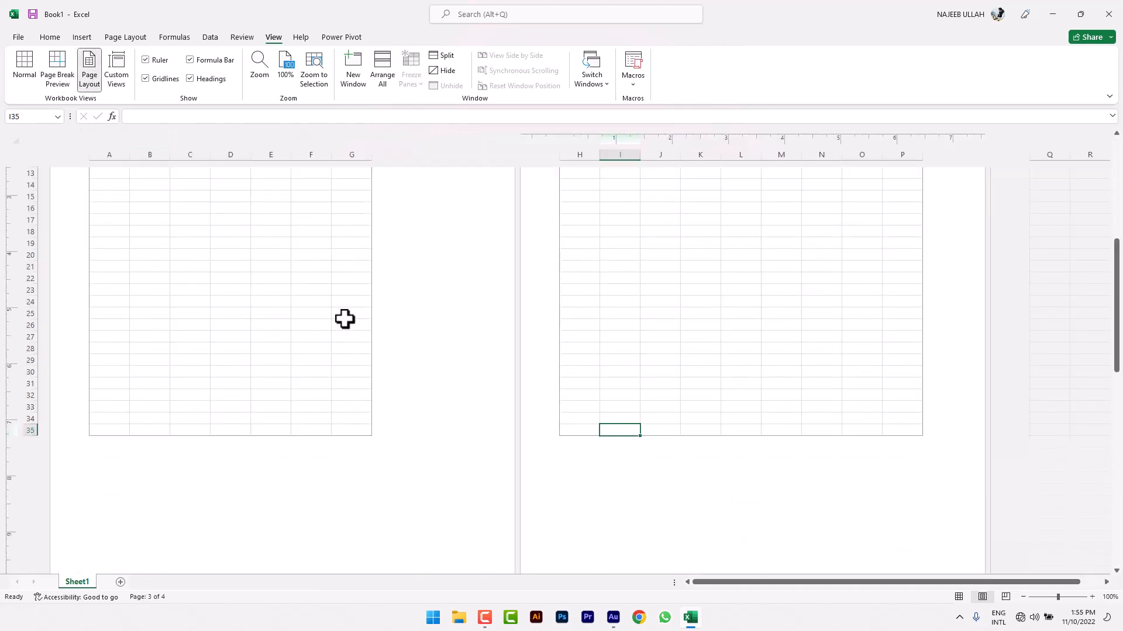
pyautogui.scroll(7, 275, 503)
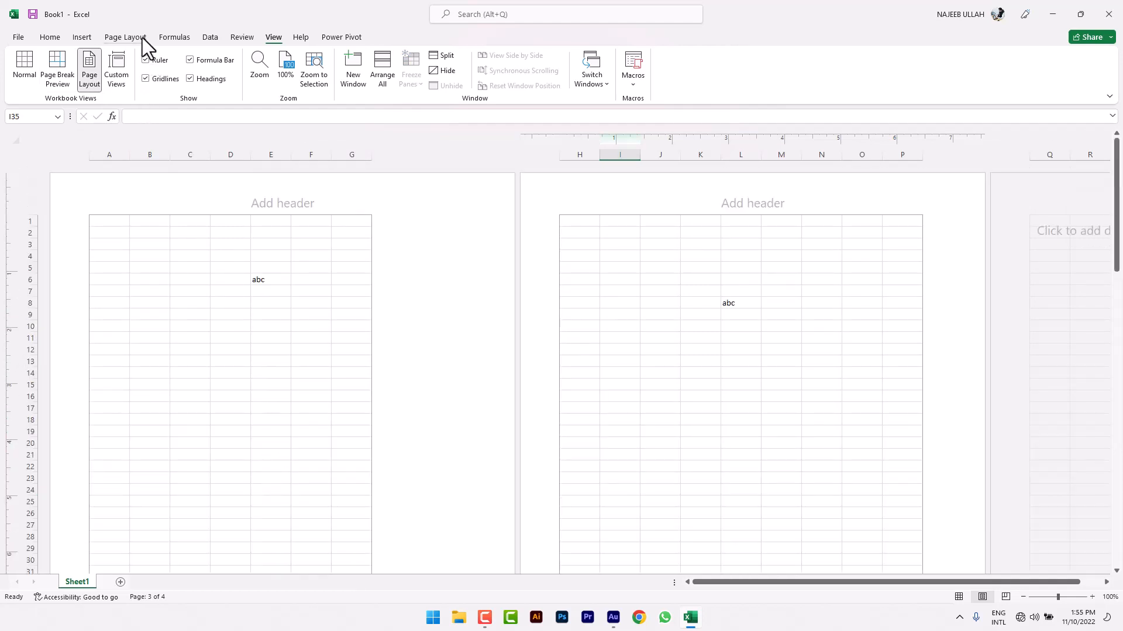
# Step: View the sheet's print title settings and close them without changes
pyautogui.click(126, 36)
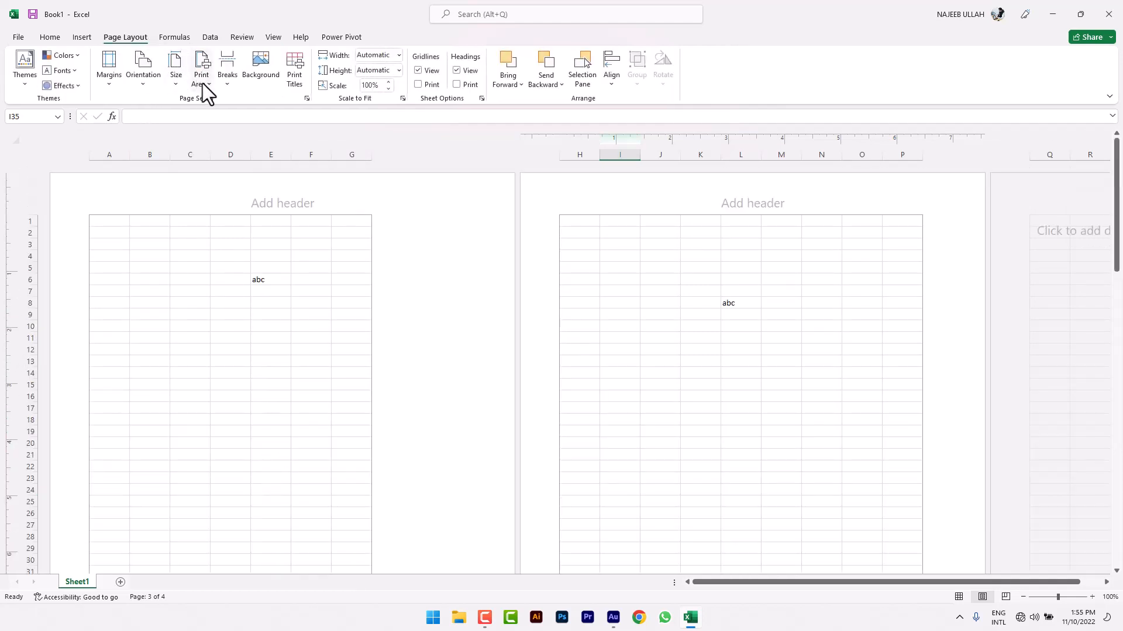
pyautogui.click(294, 71)
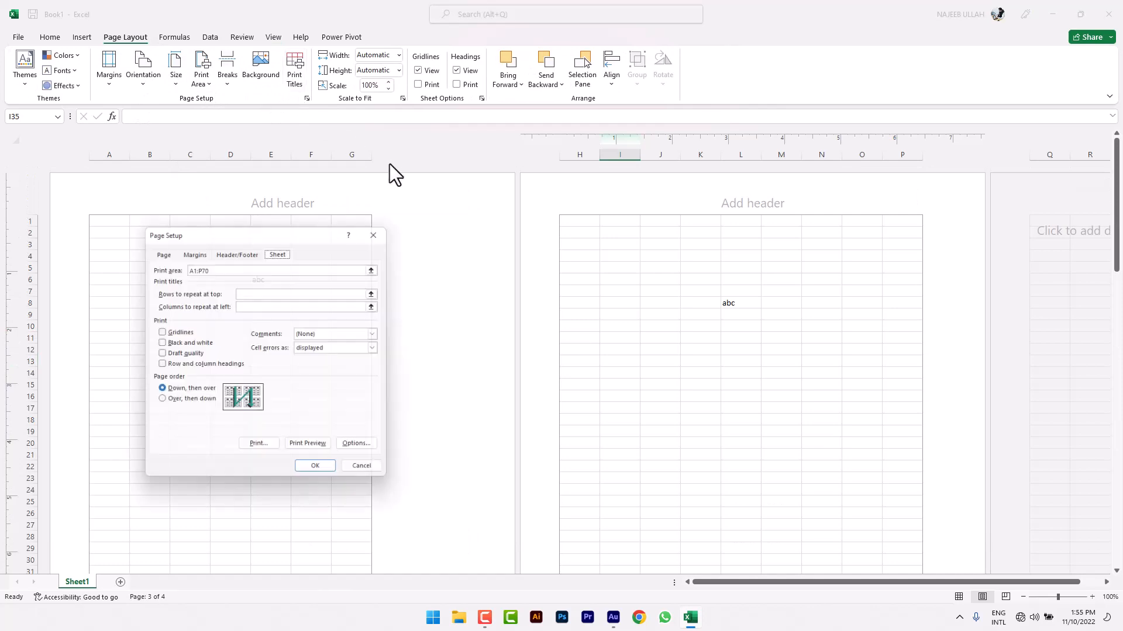
pyautogui.click(381, 230)
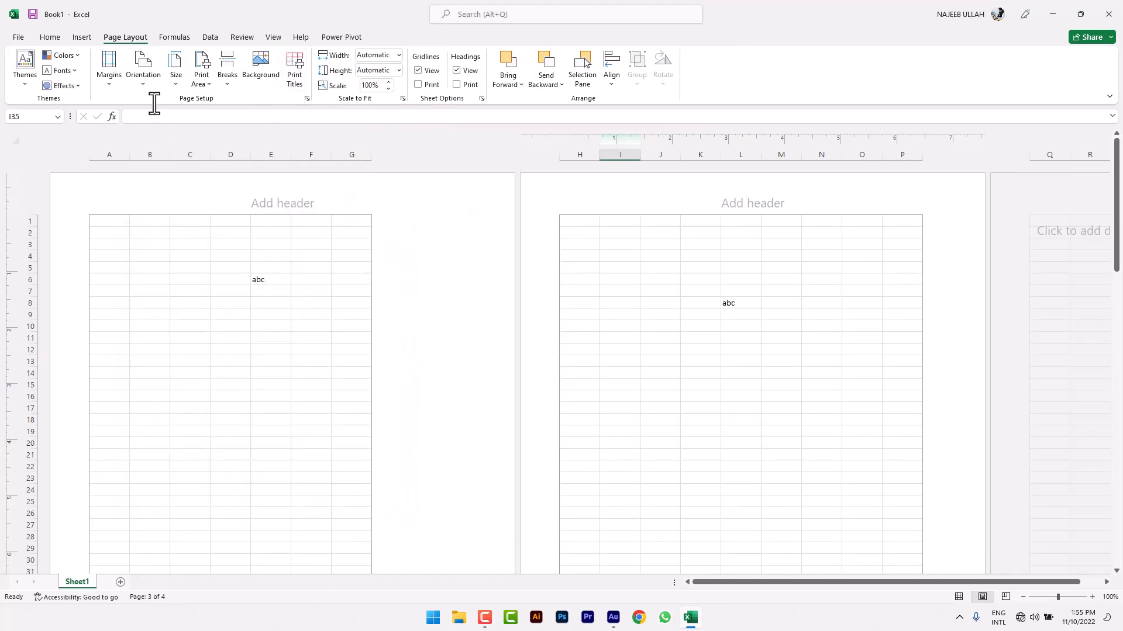
# Step: Open the first page's centre header for editing, cancel it, and look at the footer area of the page
pyautogui.click(267, 206)
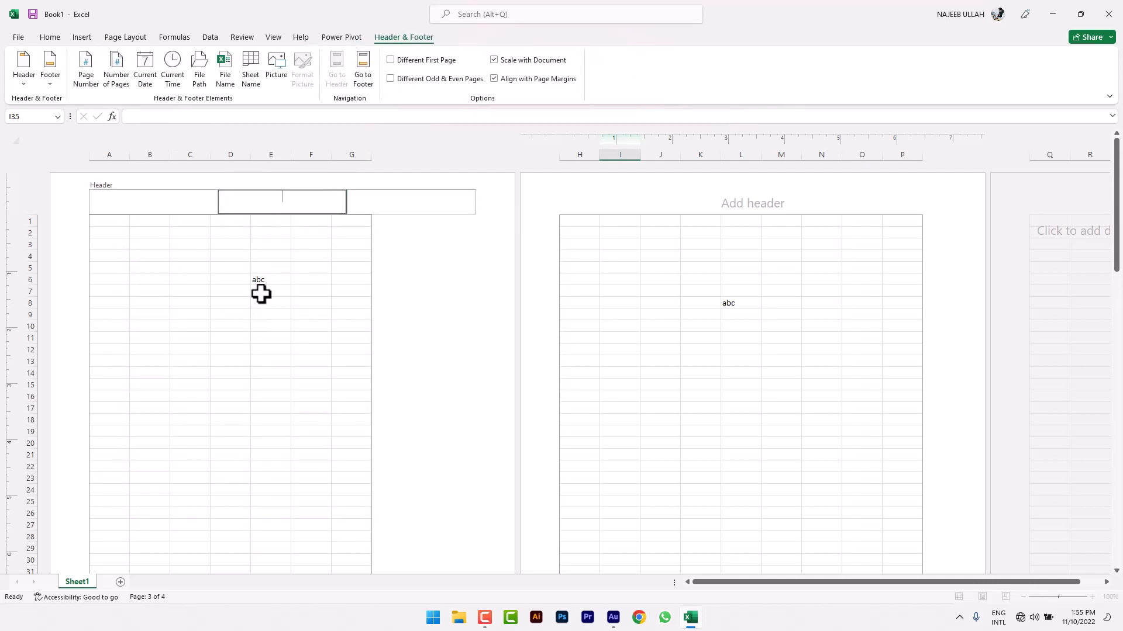
pyautogui.press('Escape')
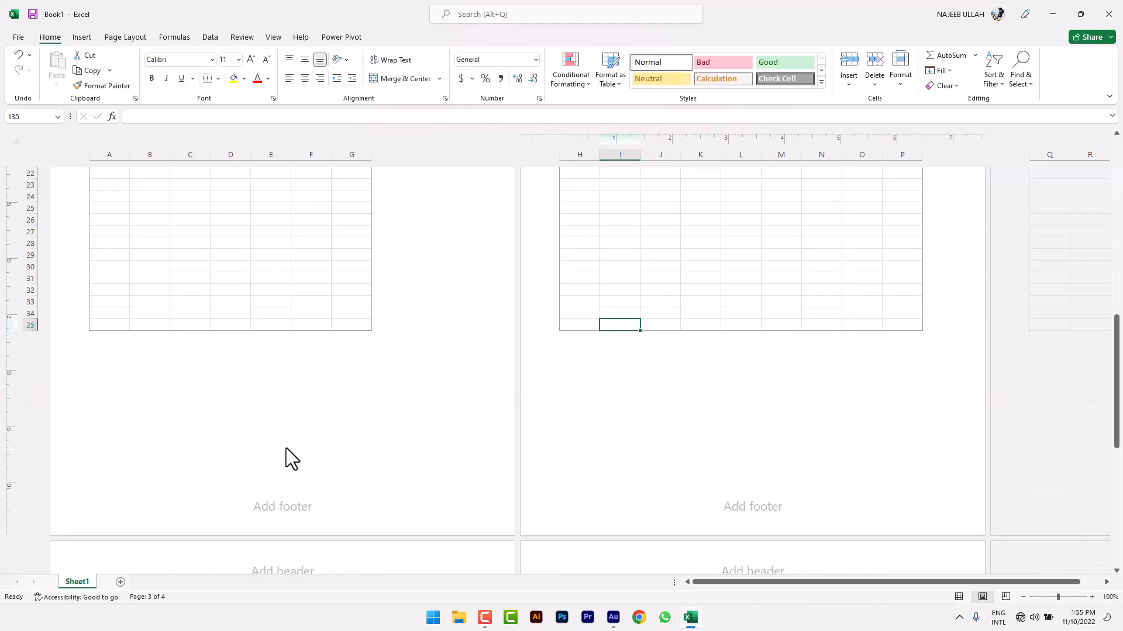
pyautogui.scroll(8, 288, 440)
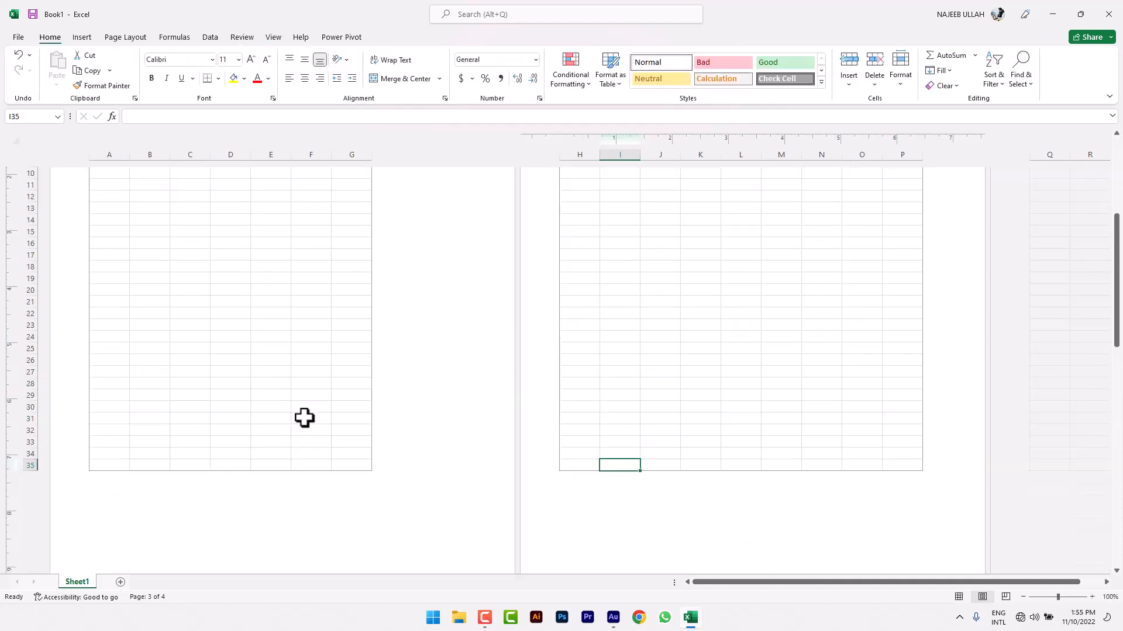
# Step: Return to the Normal view and zoom the sheet in to 250%
pyautogui.click(274, 37)
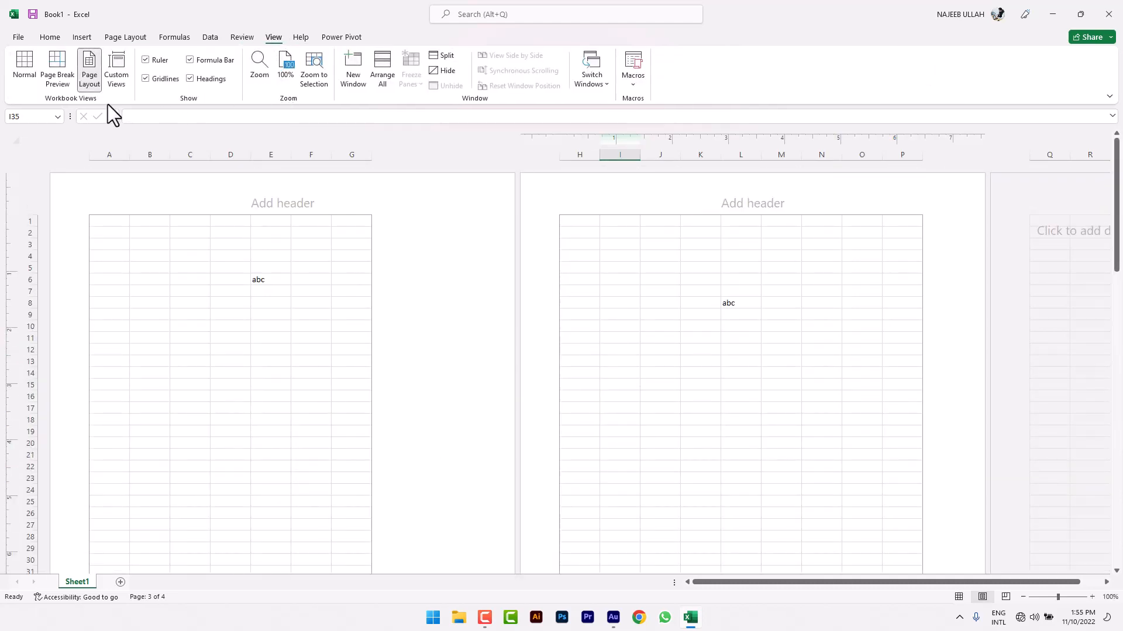
pyautogui.click(21, 81)
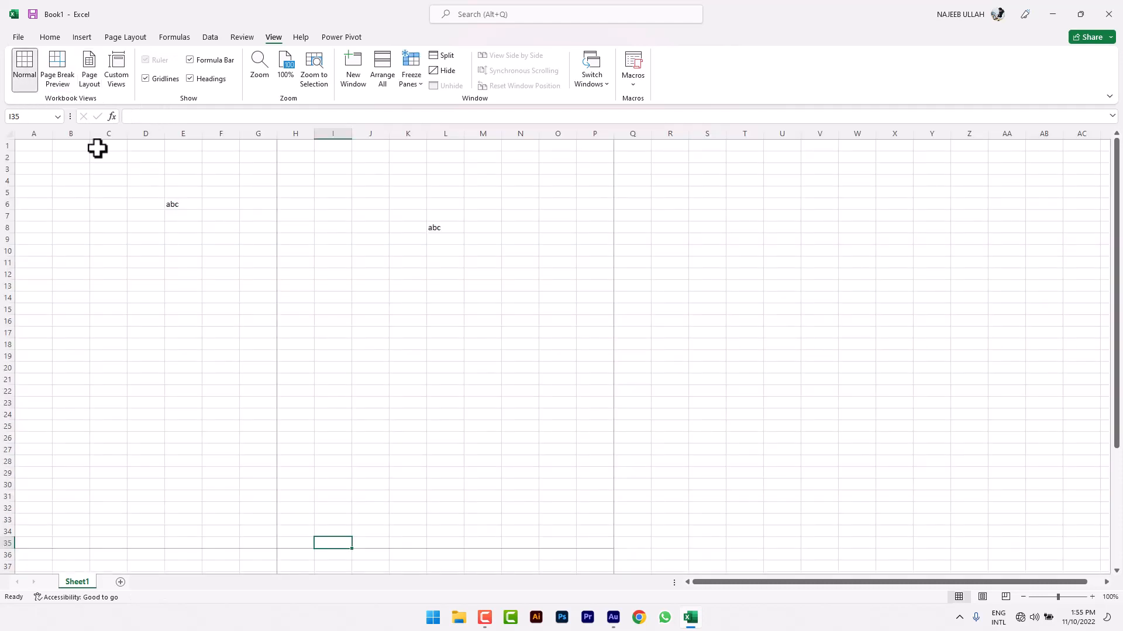
pyautogui.click(147, 193)
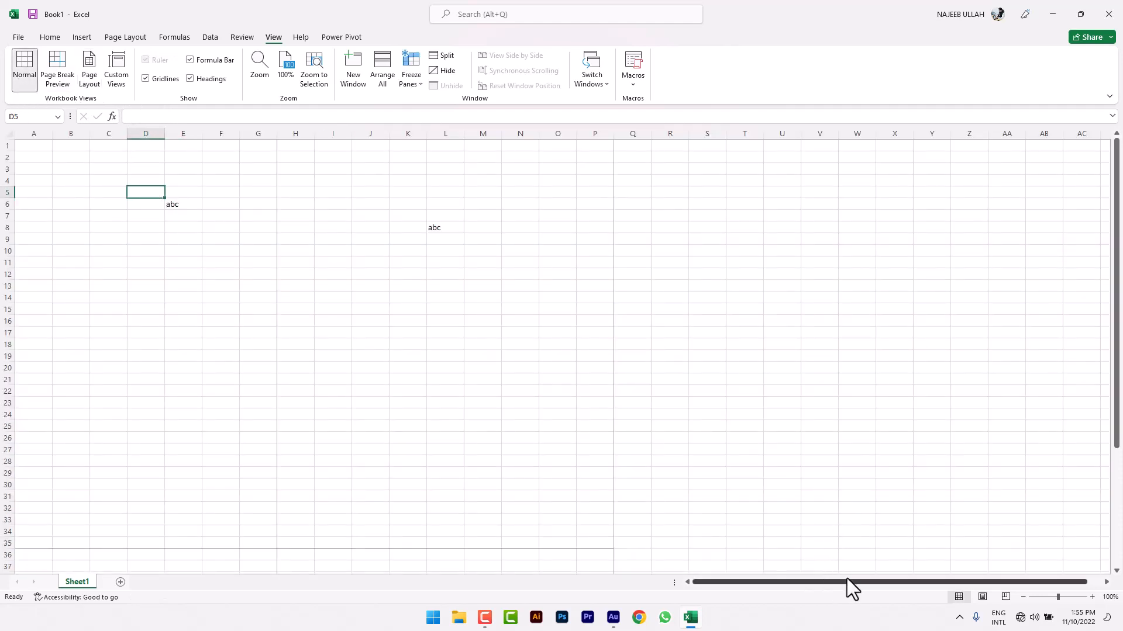
pyautogui.click(1092, 598)
pyautogui.click(1091, 598)
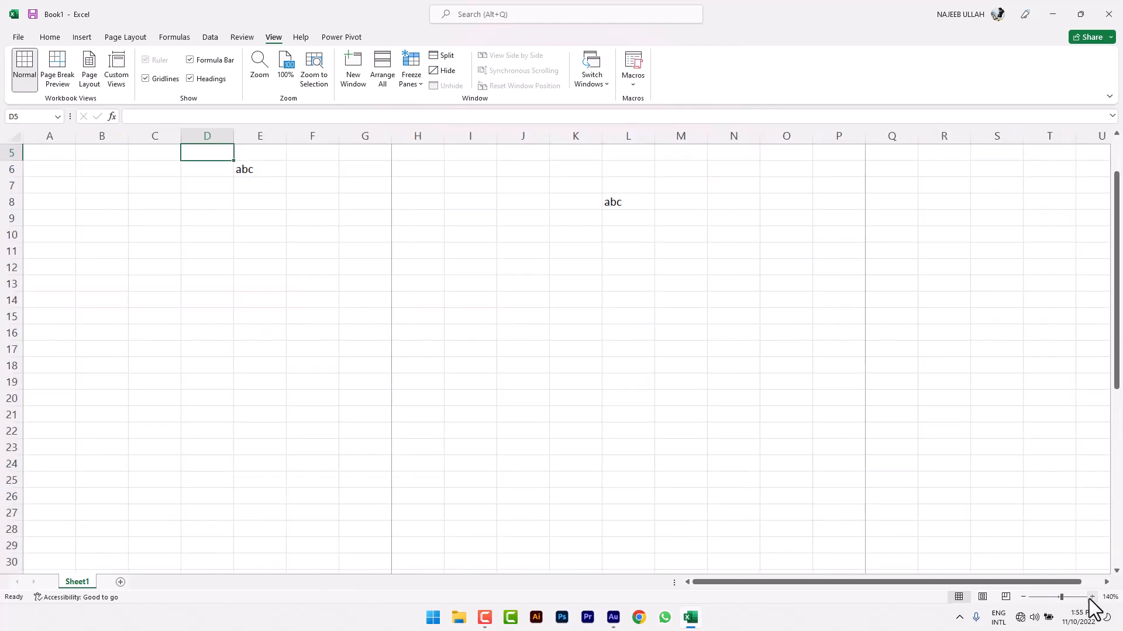
pyautogui.click(1091, 598)
pyautogui.click(1091, 597)
pyautogui.scroll(2, 513, 390)
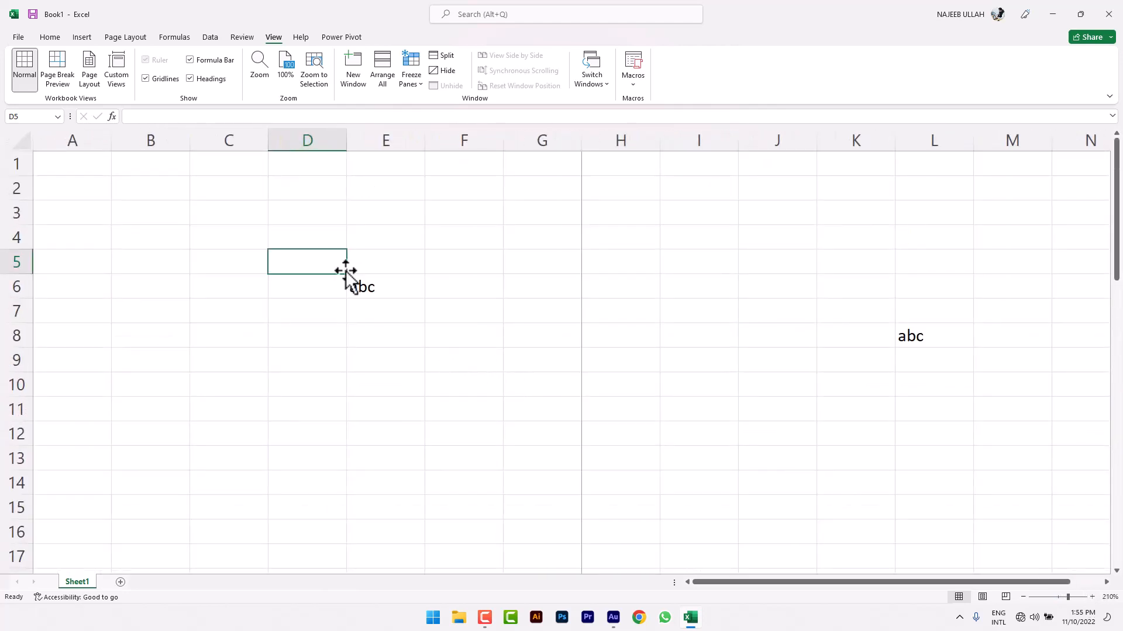
pyautogui.click(226, 211)
pyautogui.click(1091, 597)
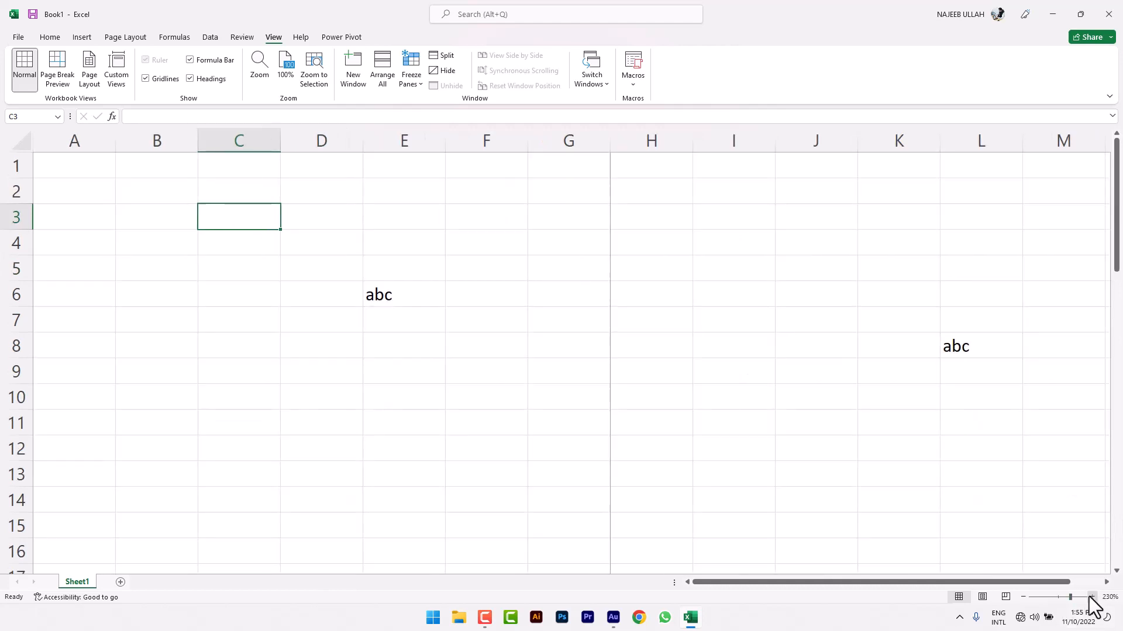
pyautogui.click(1091, 597)
pyautogui.click(1091, 597)
pyautogui.click(1091, 597)
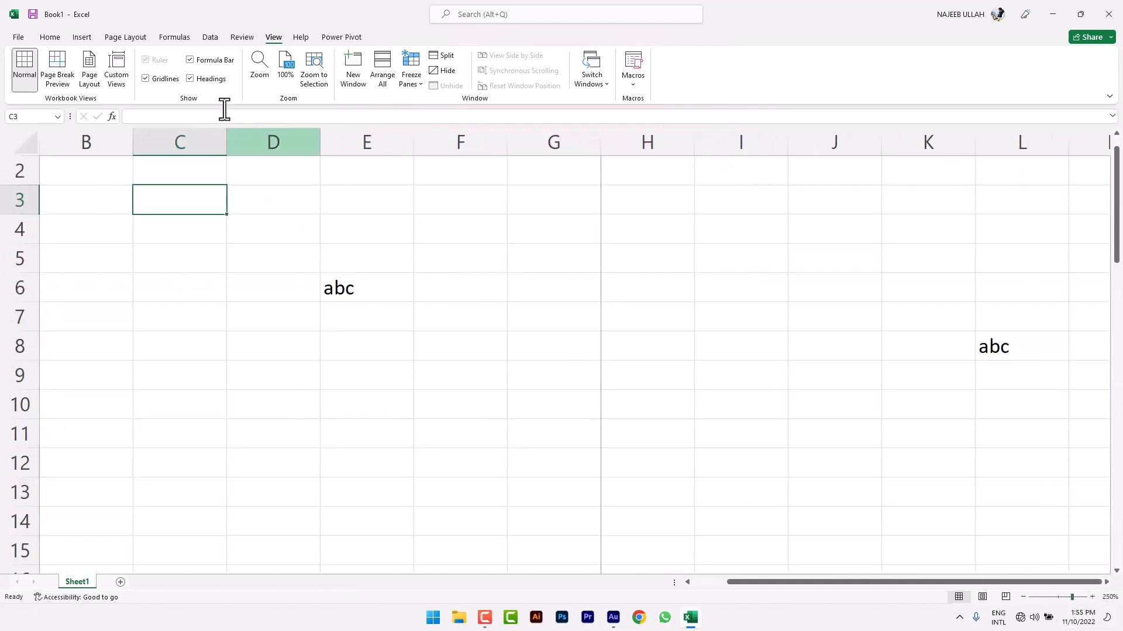
# Step: Save the current view as a custom view named ABC, including print settings and hidden rows, columns and filter settings
pyautogui.click(105, 76)
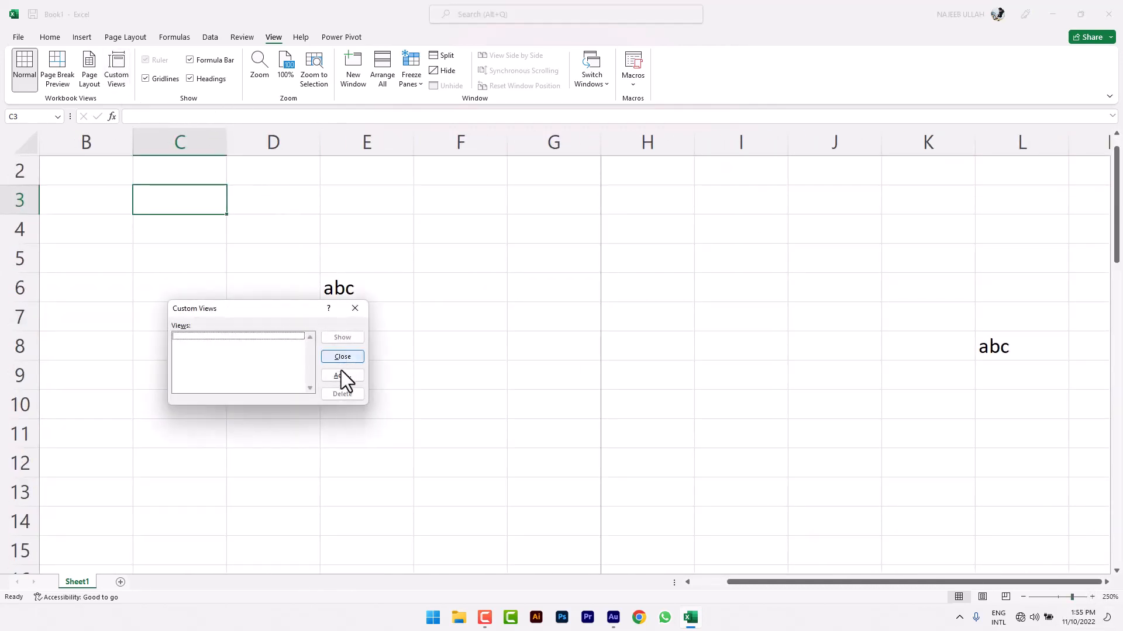
pyautogui.click(342, 373)
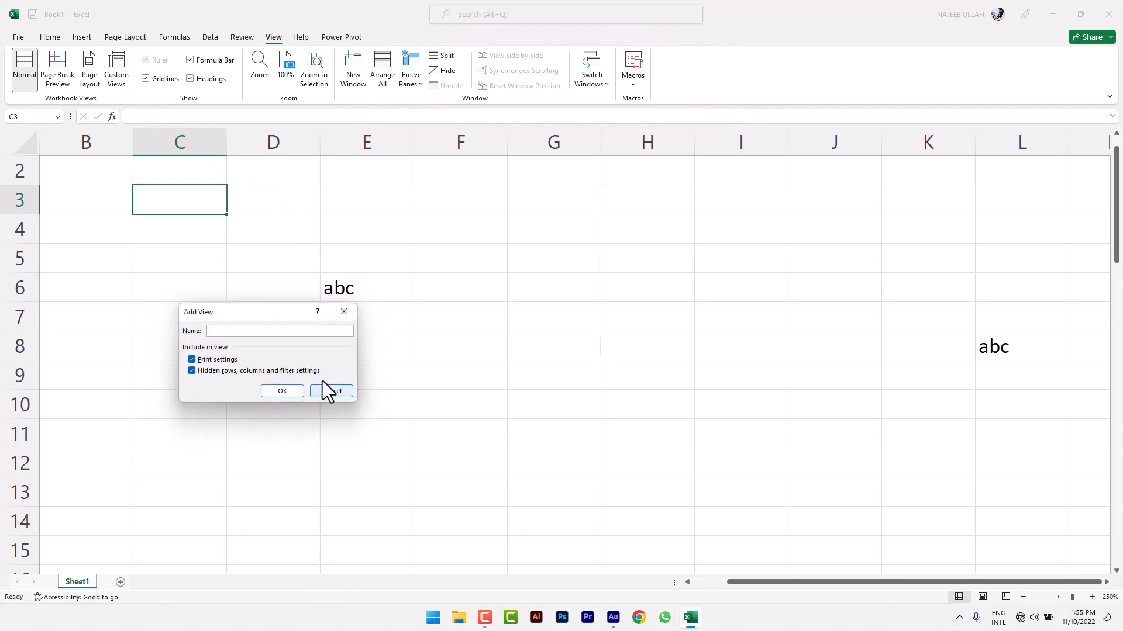
pyautogui.write('250')
pyautogui.moveTo(252, 331); pyautogui.dragTo(162, 329)
pyautogui.click(280, 392)
pyautogui.click(238, 261)
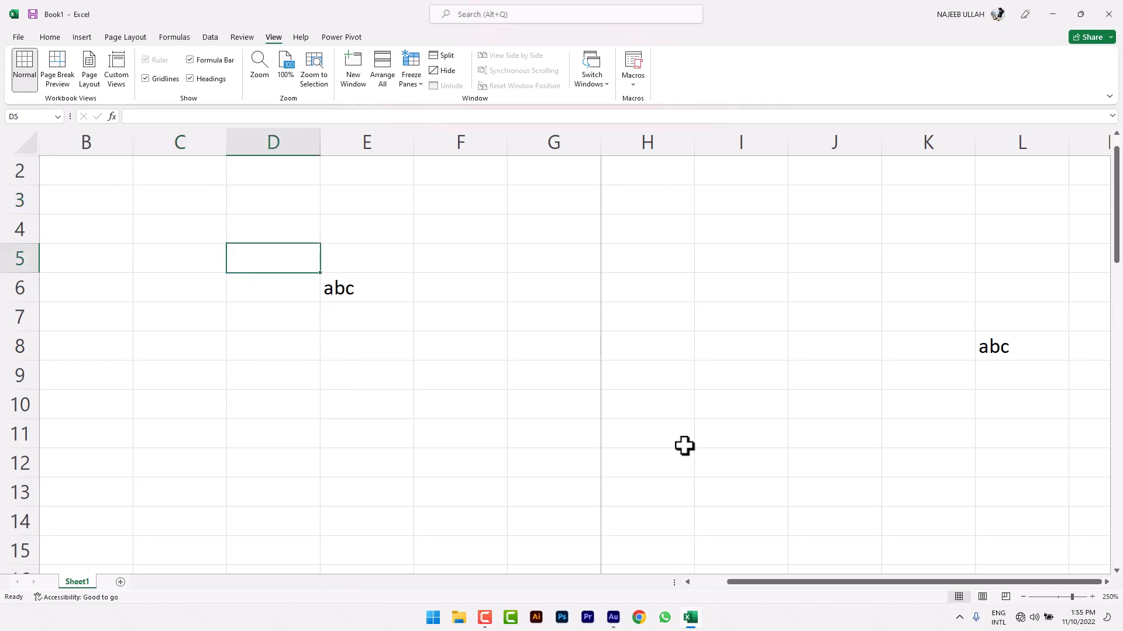
# Step: Zoom the sheet out to 44% and restore the saved custom view ABC
pyautogui.click(1049, 597)
pyautogui.moveTo(1049, 597); pyautogui.dragTo(1041, 597)
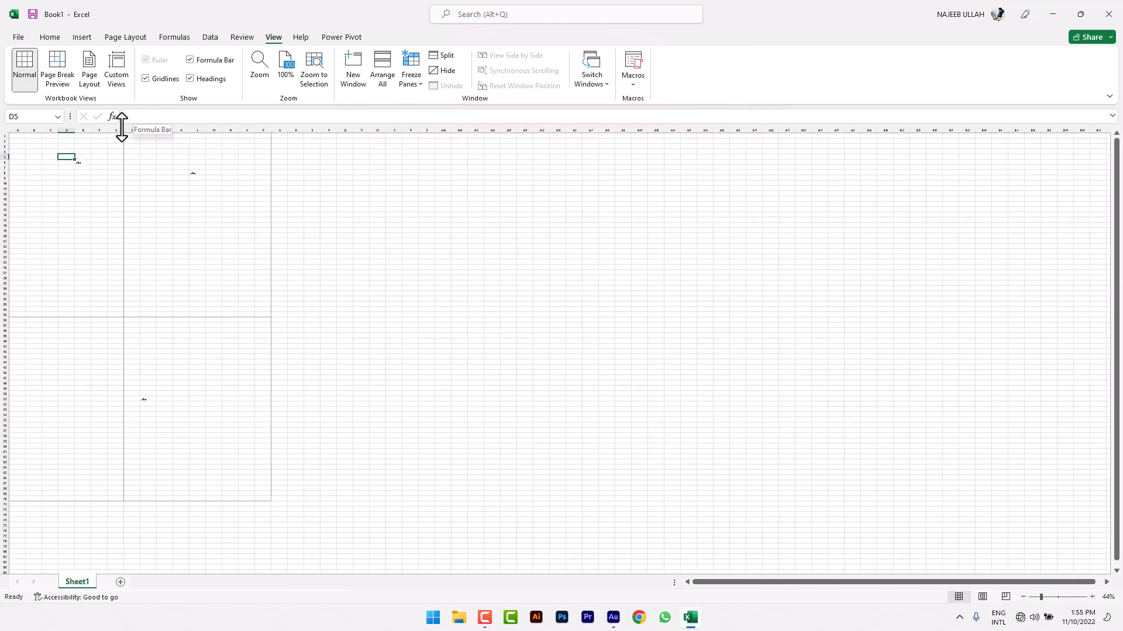
pyautogui.click(122, 82)
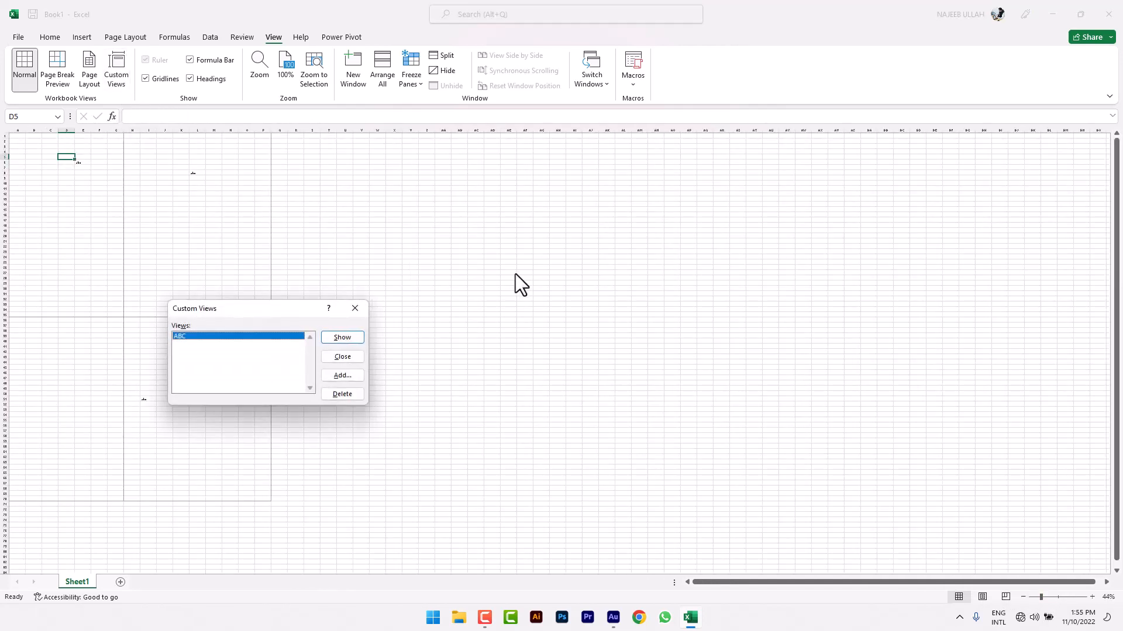
pyautogui.click(336, 338)
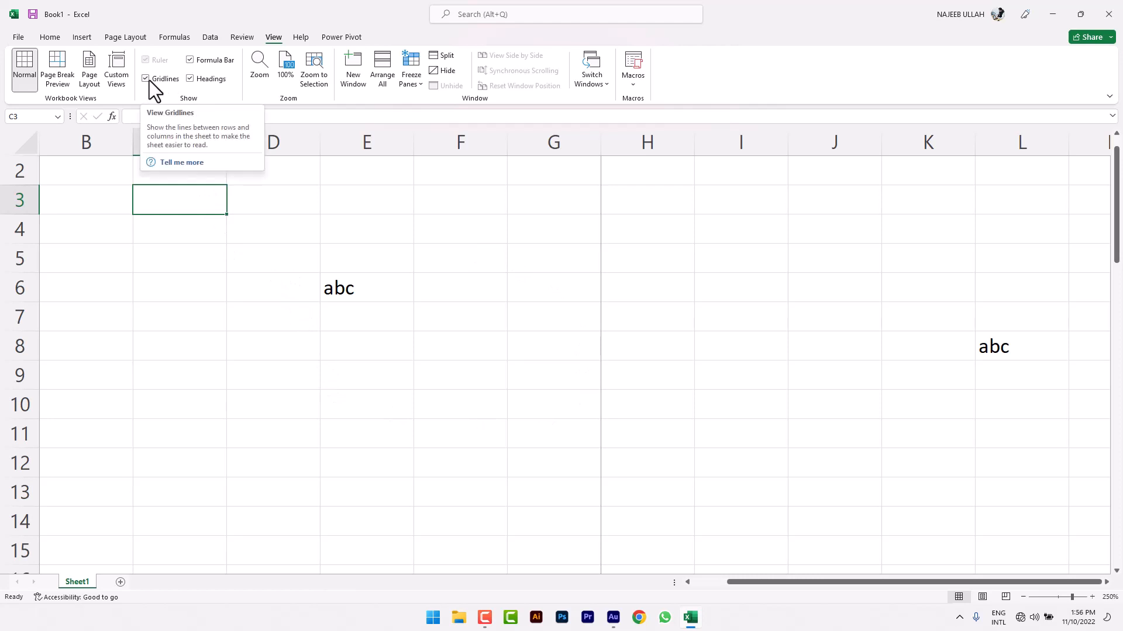
pyautogui.click(394, 226)
pyautogui.moveTo(298, 210); pyautogui.dragTo(556, 409)
pyautogui.click(117, 323)
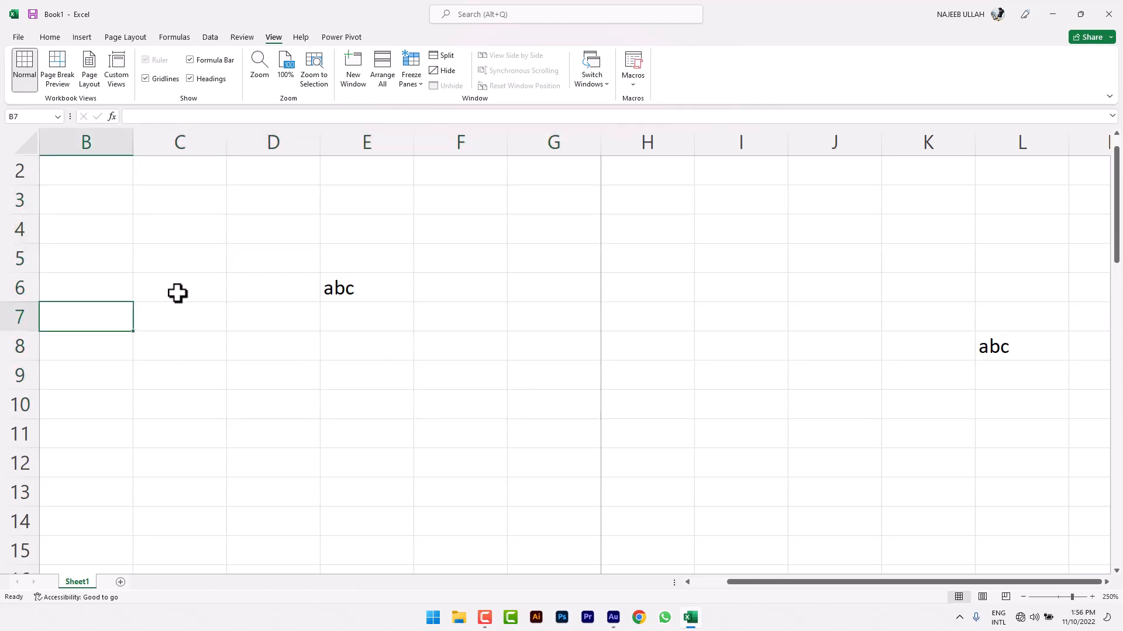
# Step: Hide the gridlines and show them again, and do the same with the formula bar
pyautogui.click(145, 82)
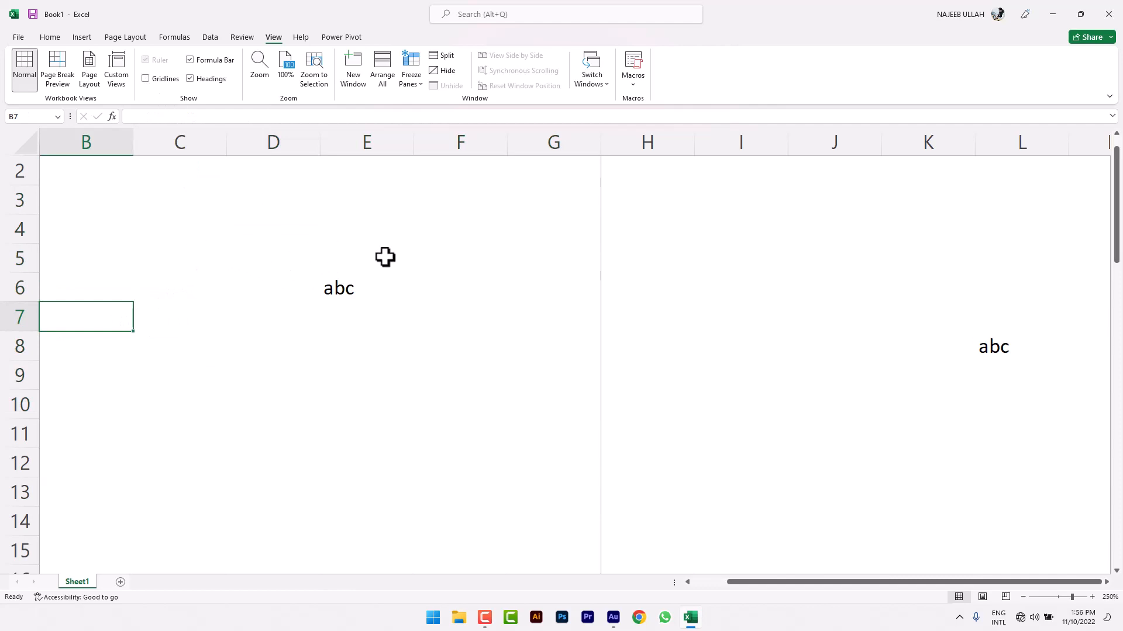
pyautogui.click(158, 80)
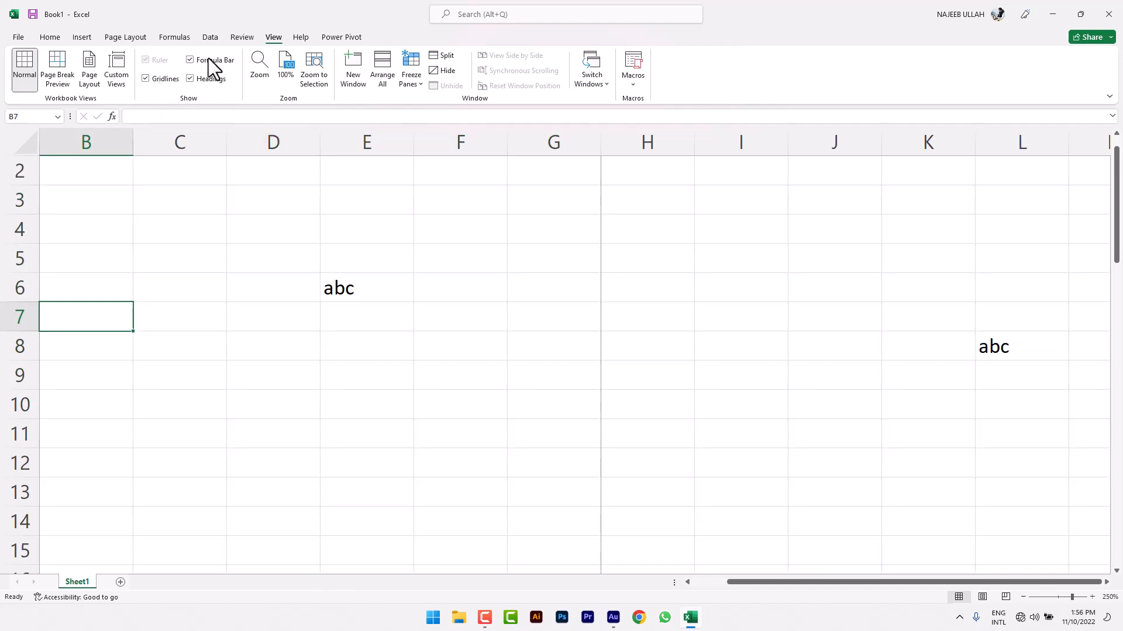
pyautogui.click(190, 60)
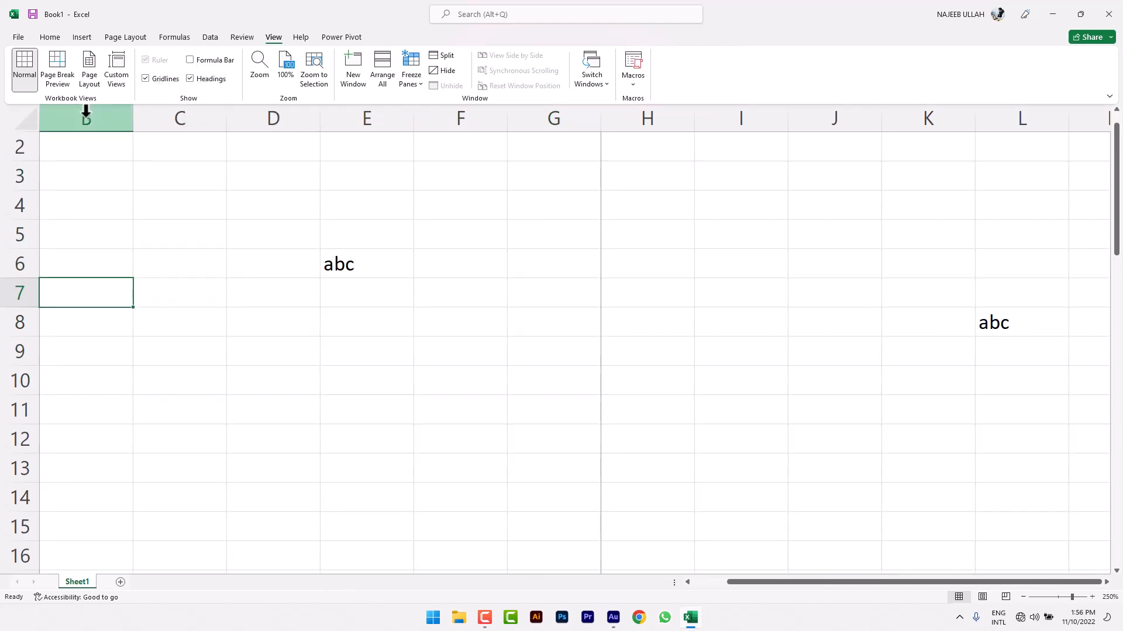
pyautogui.click(190, 60)
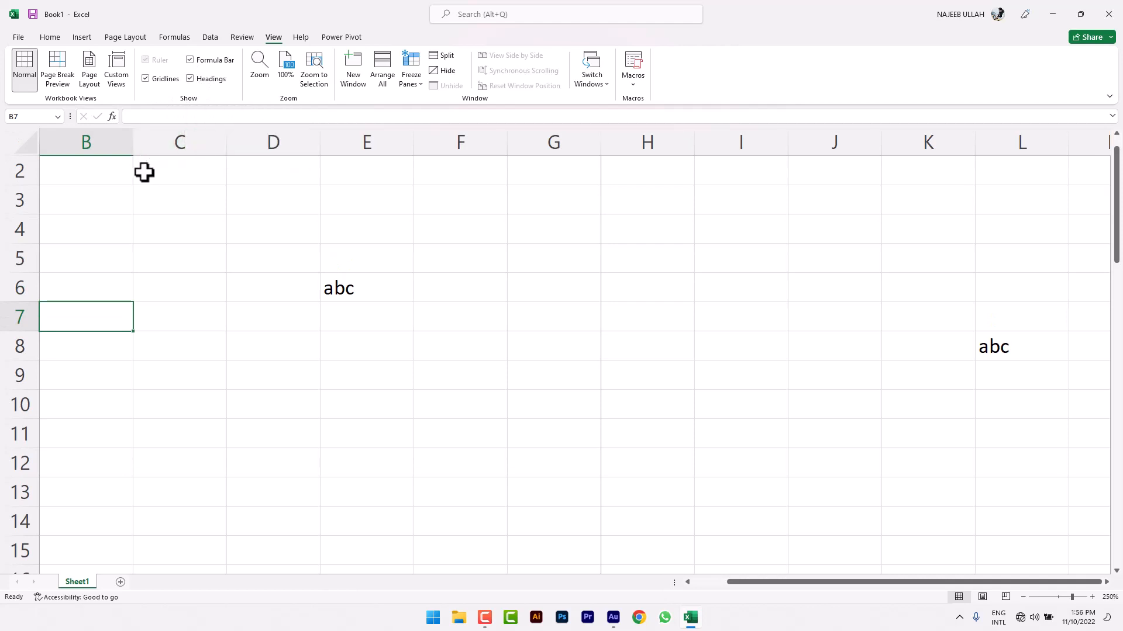
# Step: Hide the row and column headings of the sheet and show them again
pyautogui.scroll(1, 158, 201)
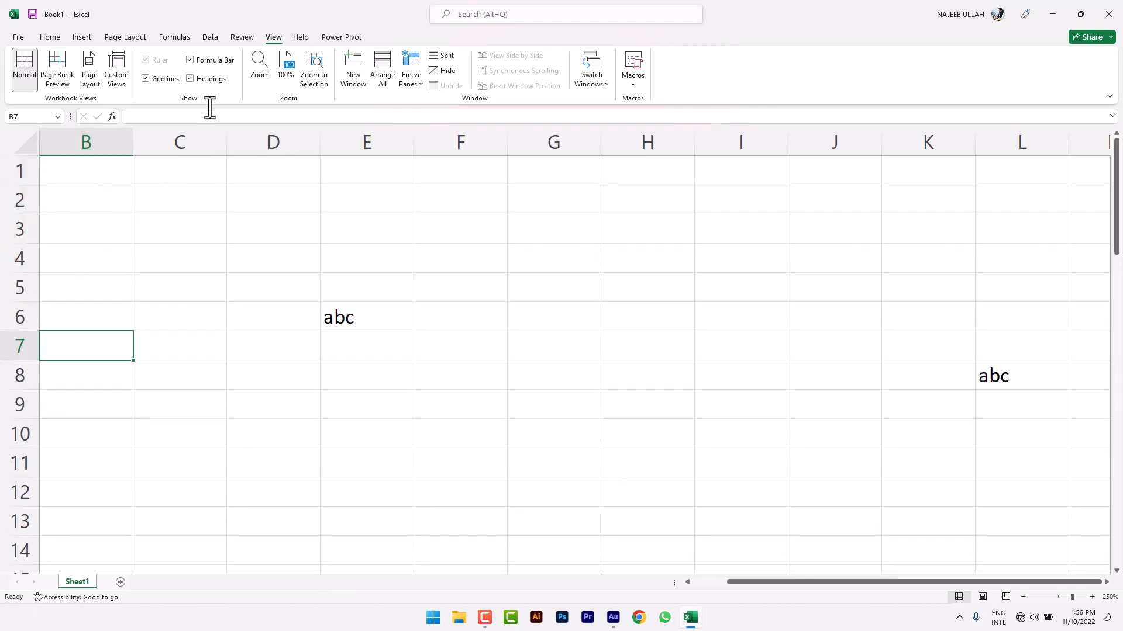
pyautogui.click(195, 79)
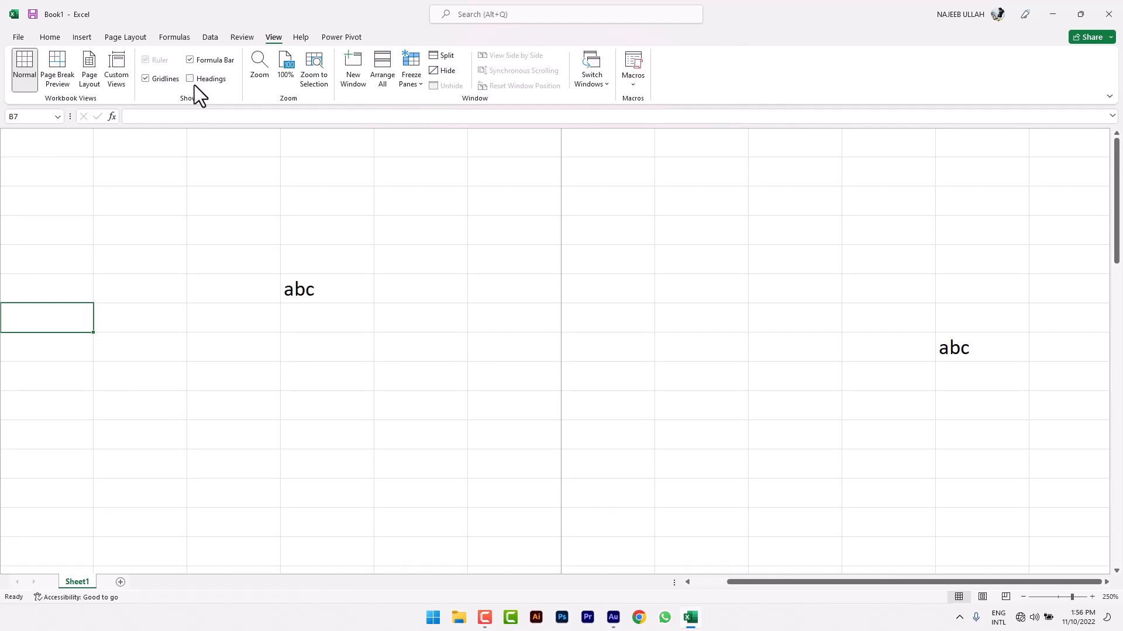
pyautogui.click(196, 85)
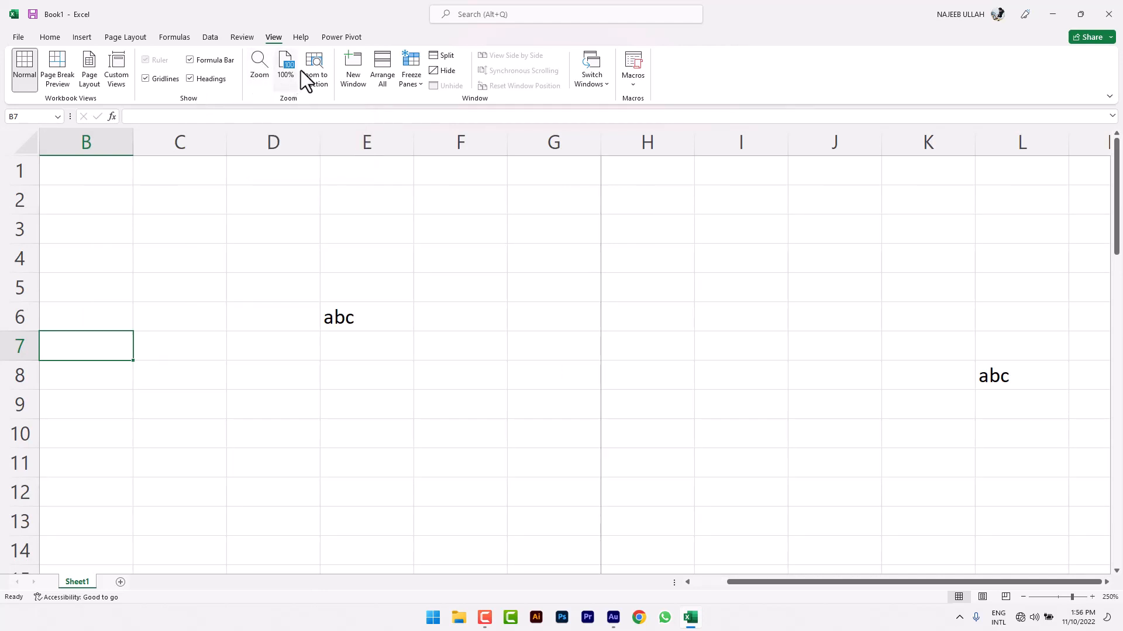
pyautogui.click(253, 76)
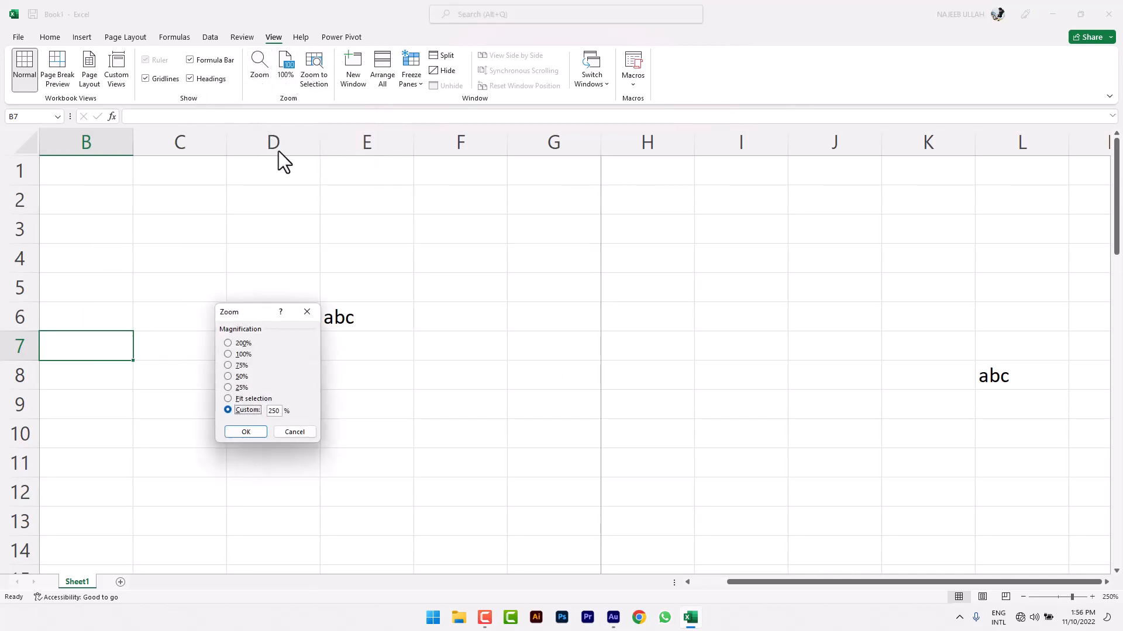
pyautogui.click(244, 355)
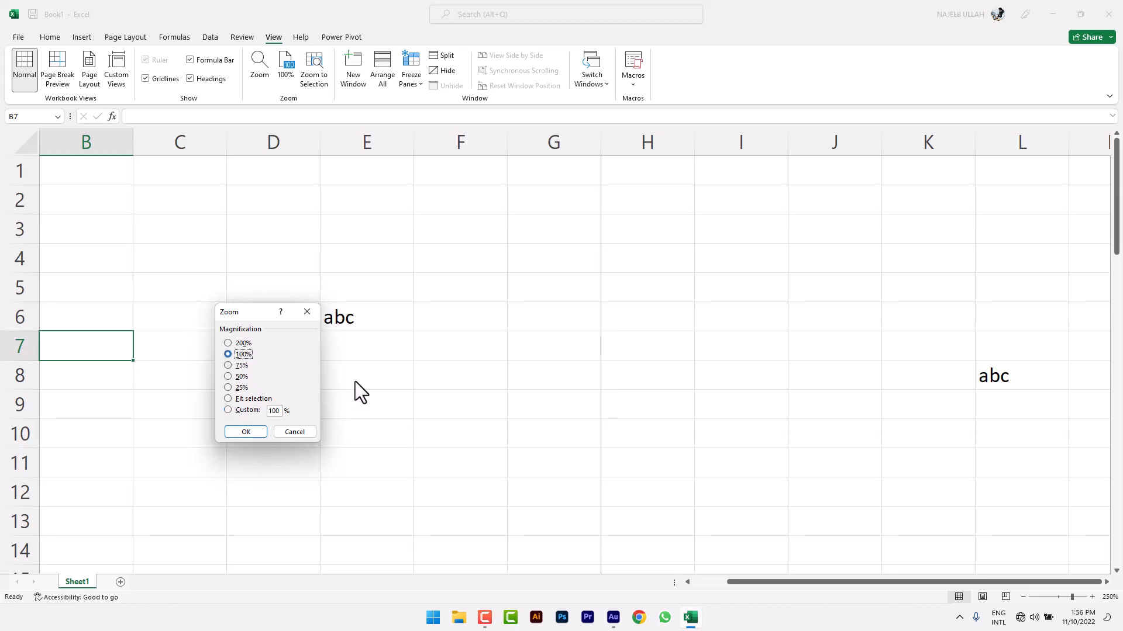
pyautogui.click(307, 435)
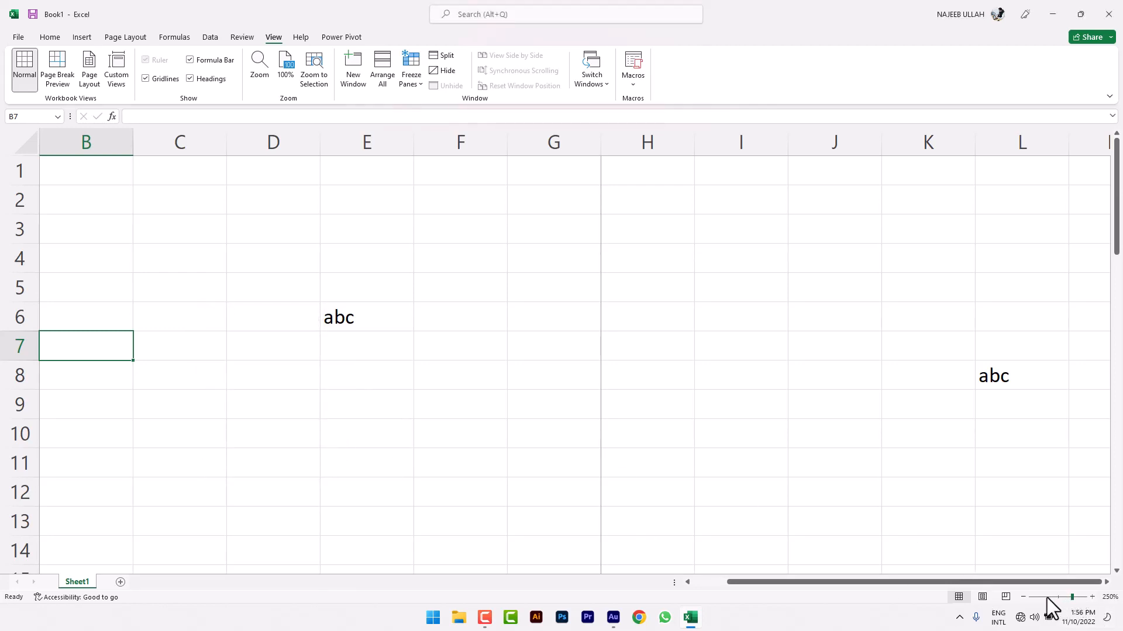
# Step: Zoom the sheet in to 400%, and set a custom magnification of 230%
pyautogui.moveTo(1052, 597); pyautogui.dragTo(1085, 597)
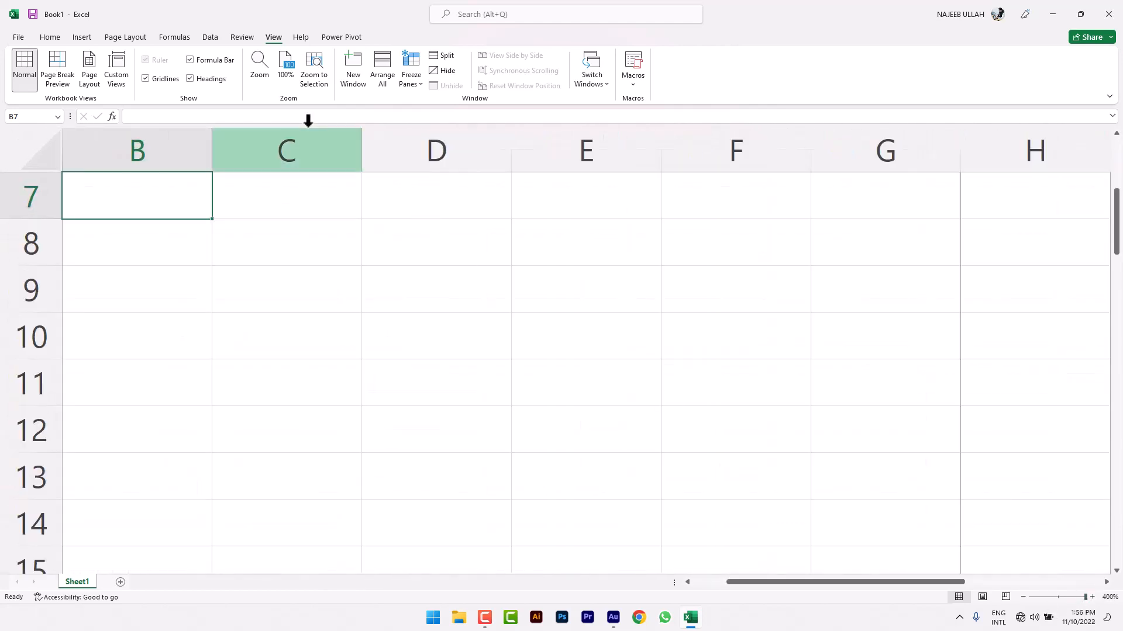
pyautogui.click(265, 79)
pyautogui.click(243, 354)
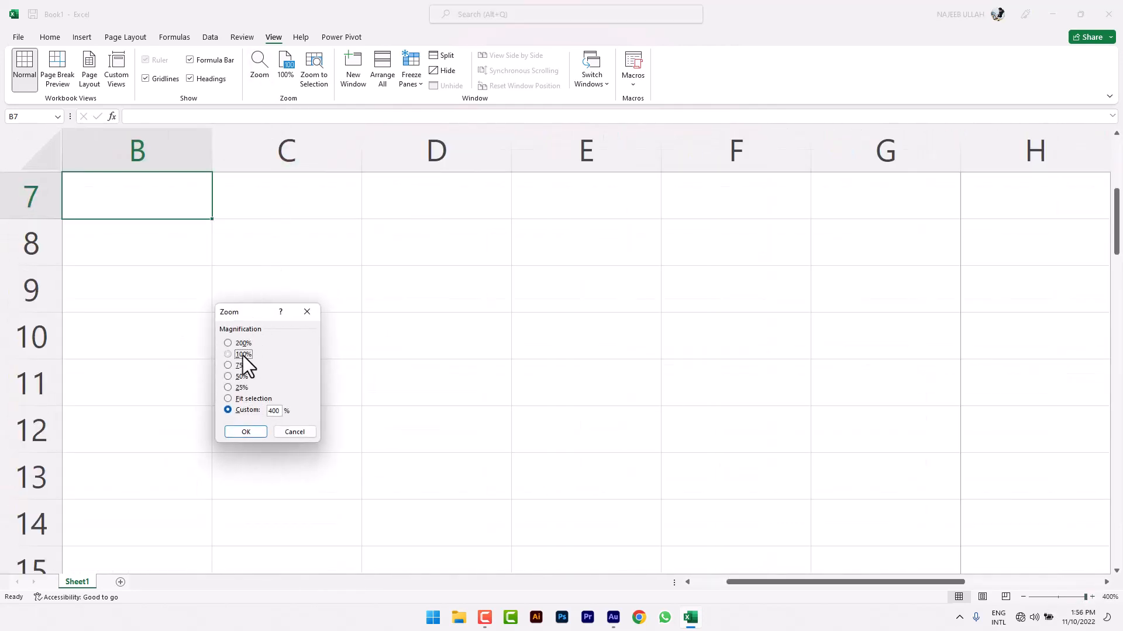
pyautogui.doubleClick(274, 410)
pyautogui.write('230')
pyautogui.click(259, 433)
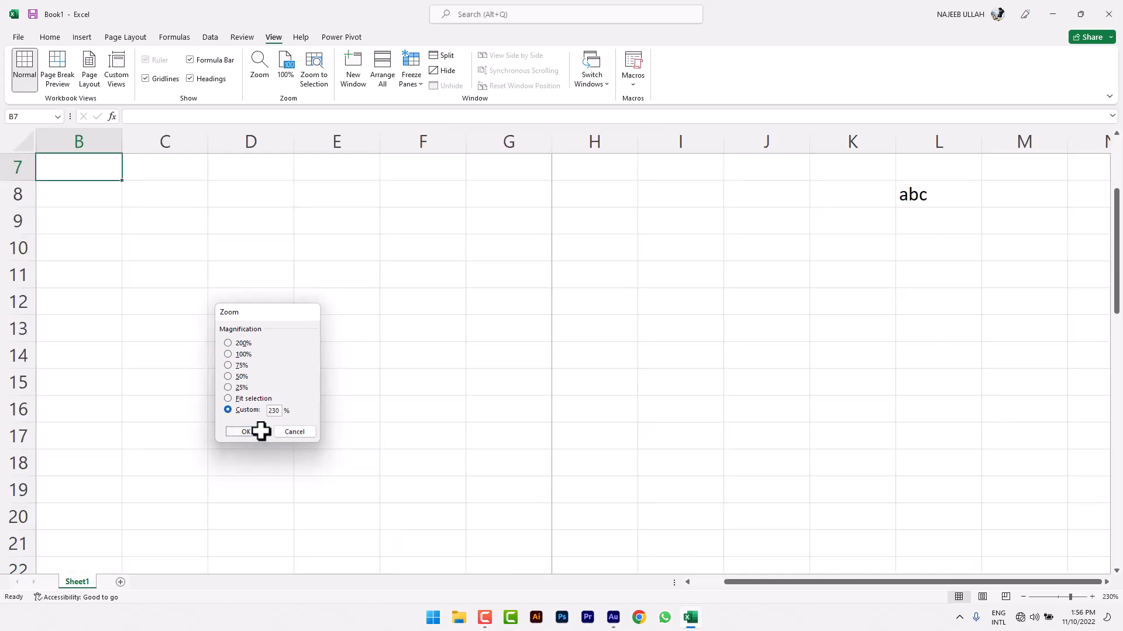
# Step: Set the magnification to fit the selected cell B7, and check the resulting custom zoom setting without changing it
pyautogui.click(264, 66)
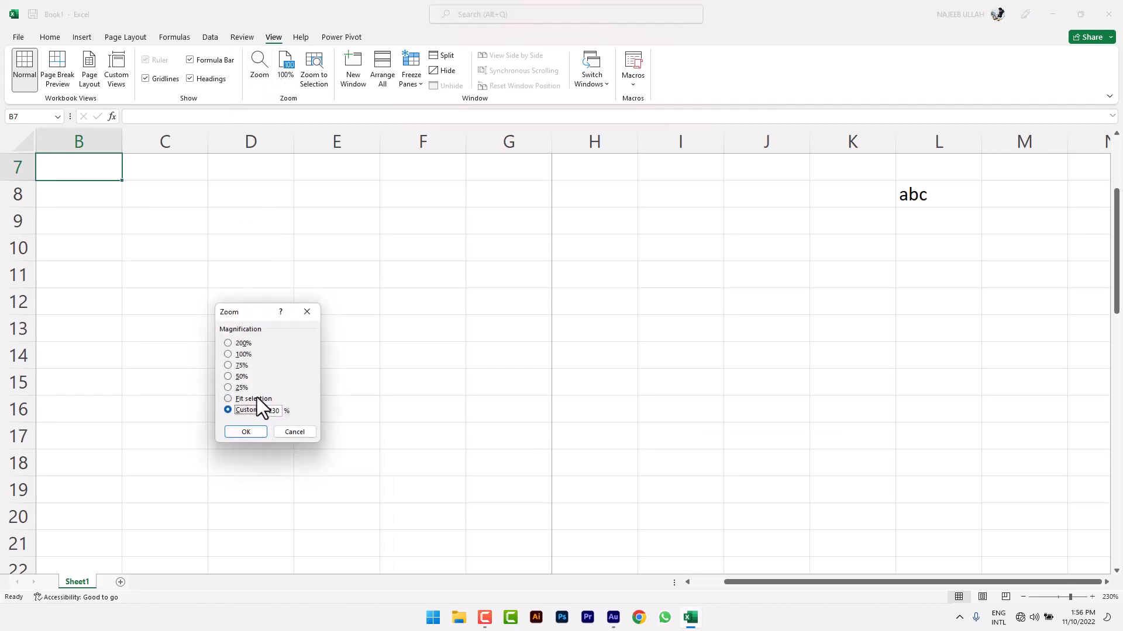
pyautogui.click(252, 431)
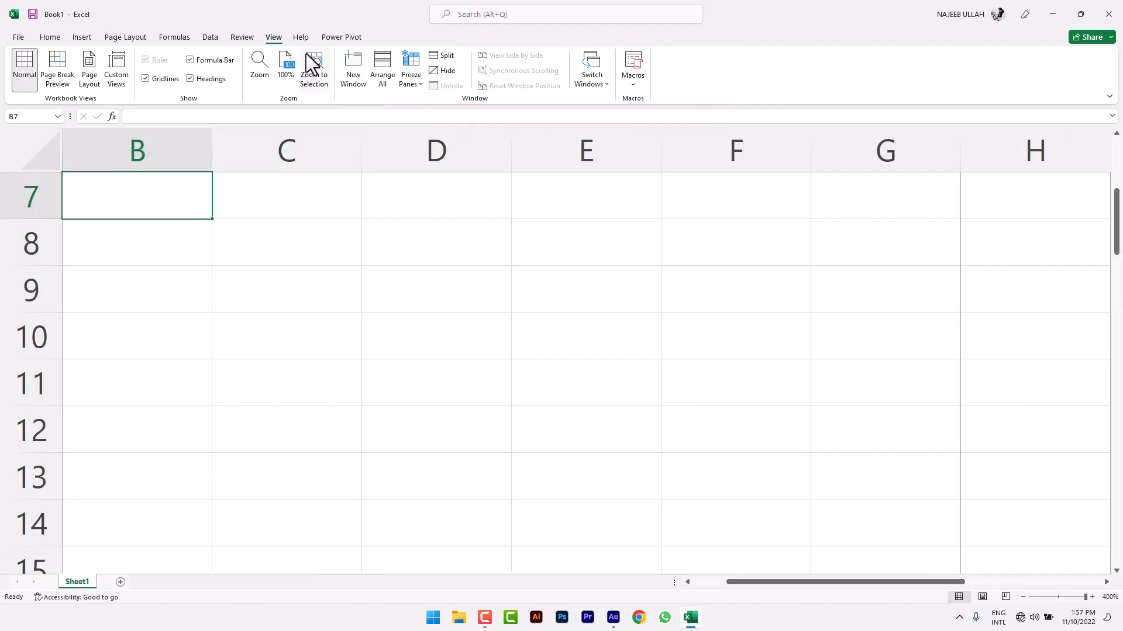
pyautogui.click(263, 77)
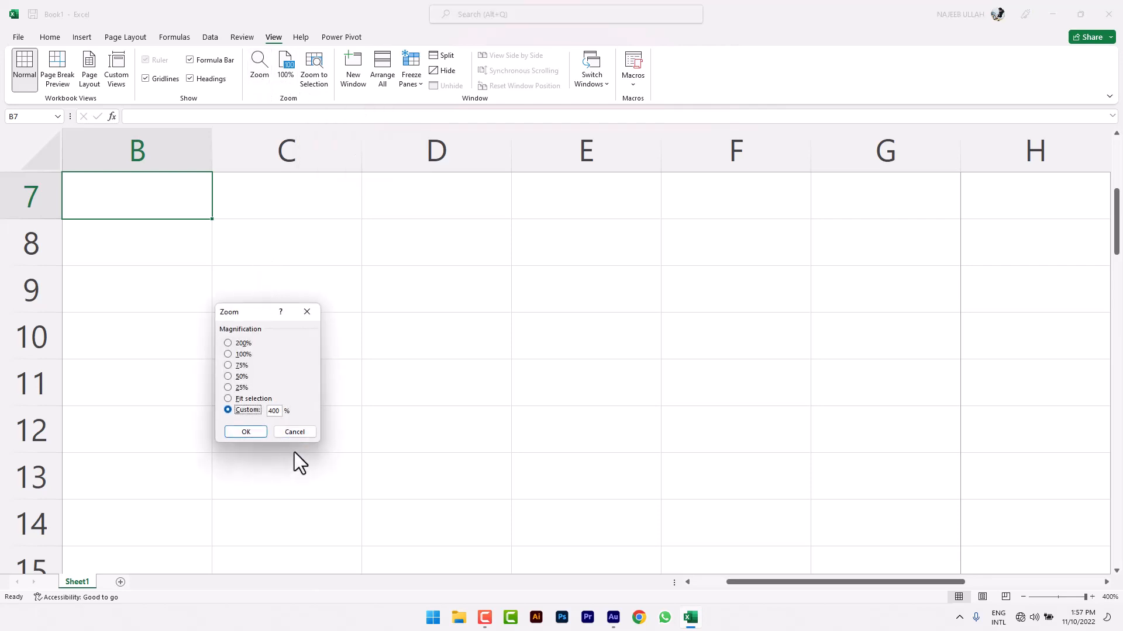
pyautogui.click(293, 433)
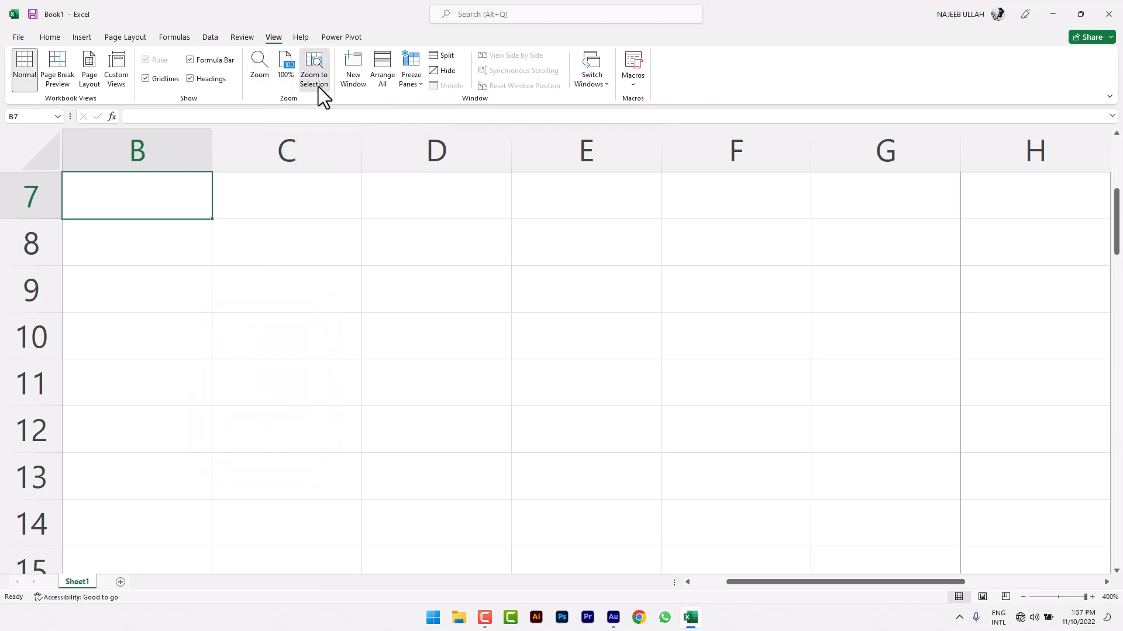
# Step: Return the sheet to 100% zoom, and zoom to the selected cell F13
pyautogui.click(293, 68)
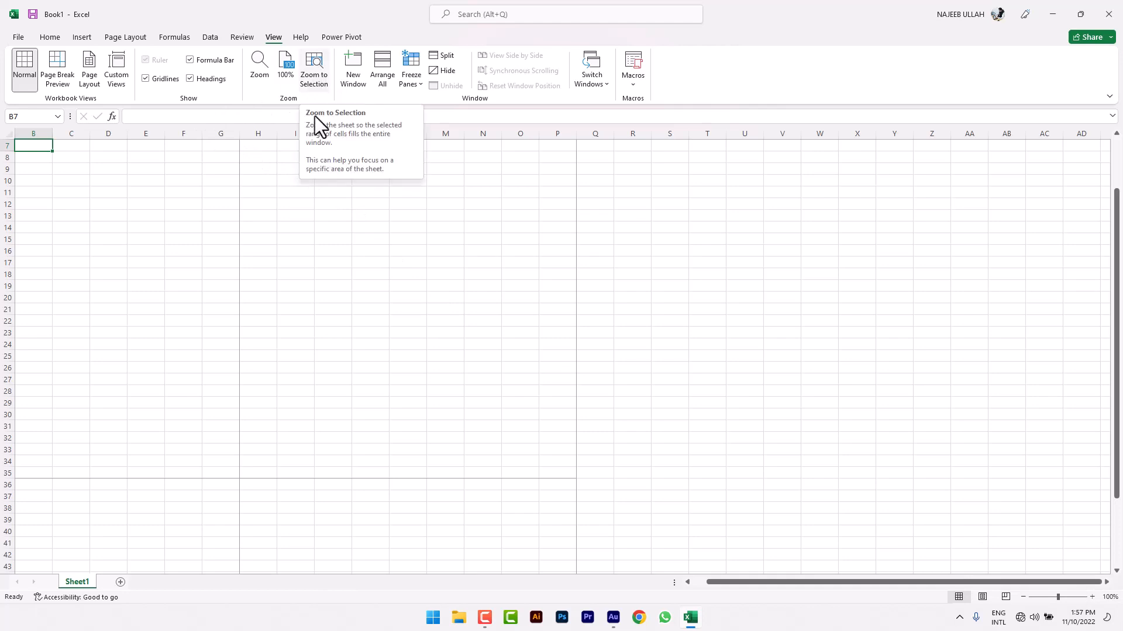
pyautogui.click(199, 216)
pyautogui.click(320, 77)
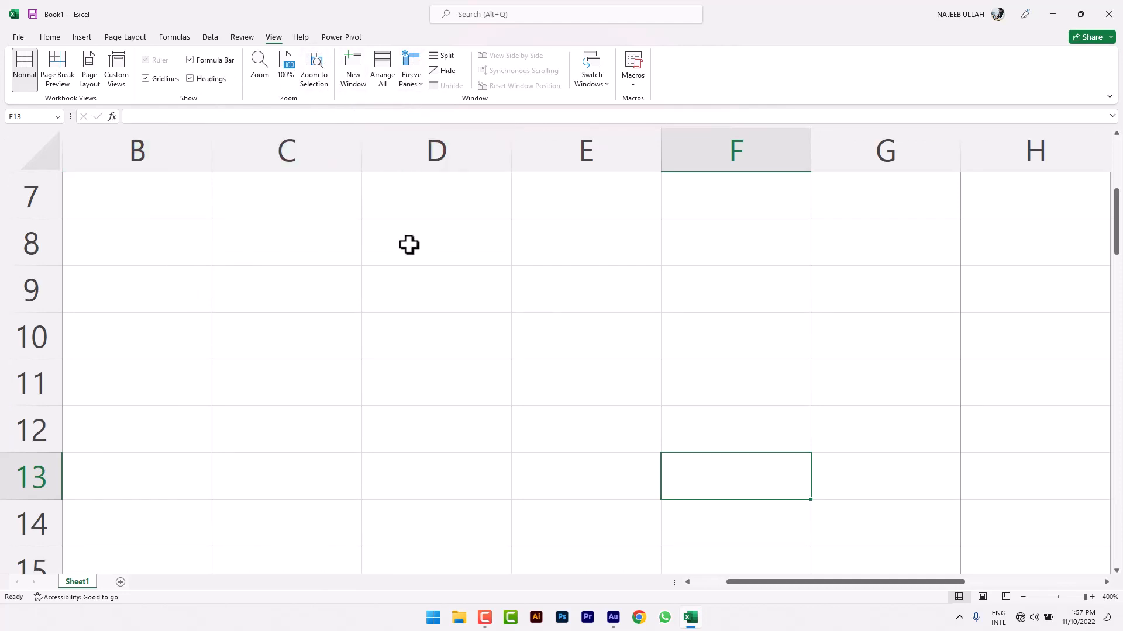
pyautogui.click(397, 284)
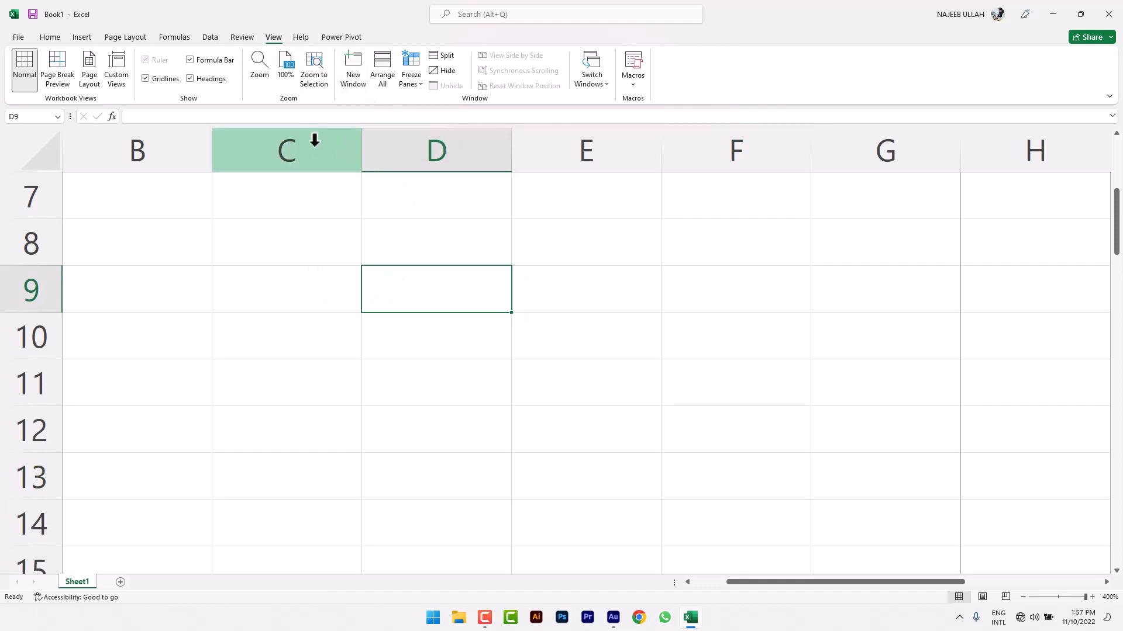
# Step: Open a second window of the Book1 workbook and switch back to the Book1:1 window
pyautogui.click(359, 90)
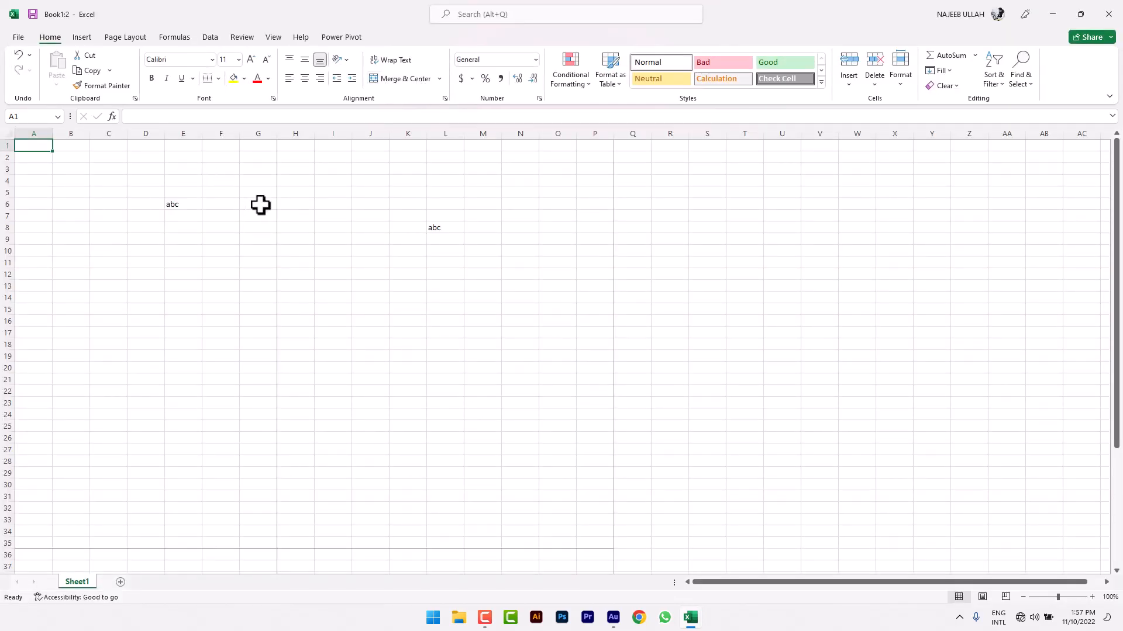
pyautogui.click(695, 618)
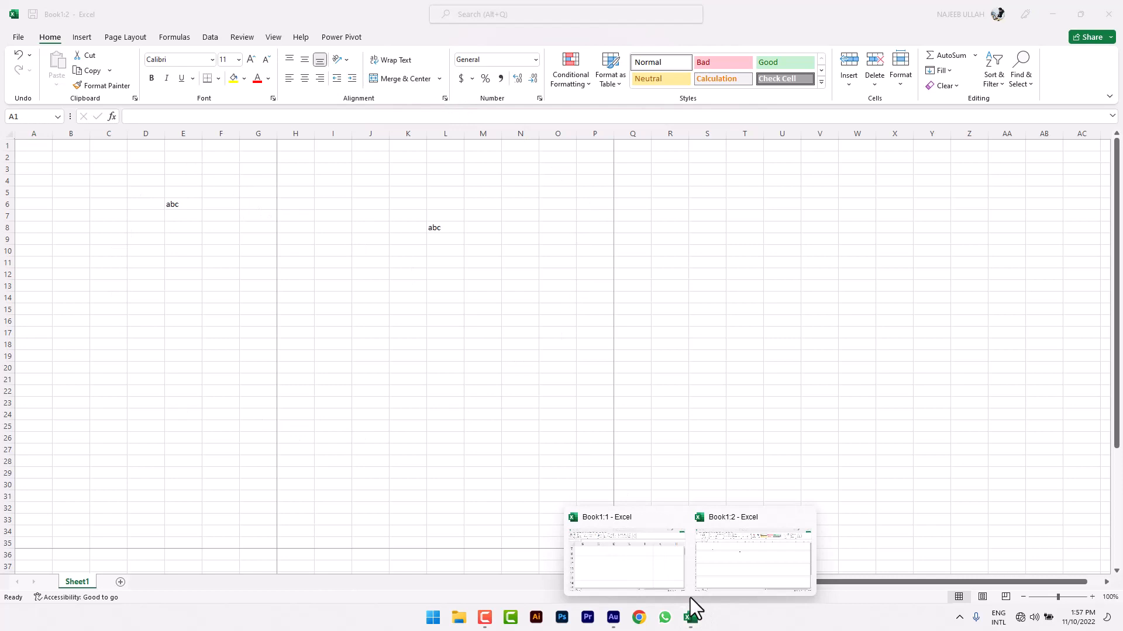
pyautogui.click(626, 558)
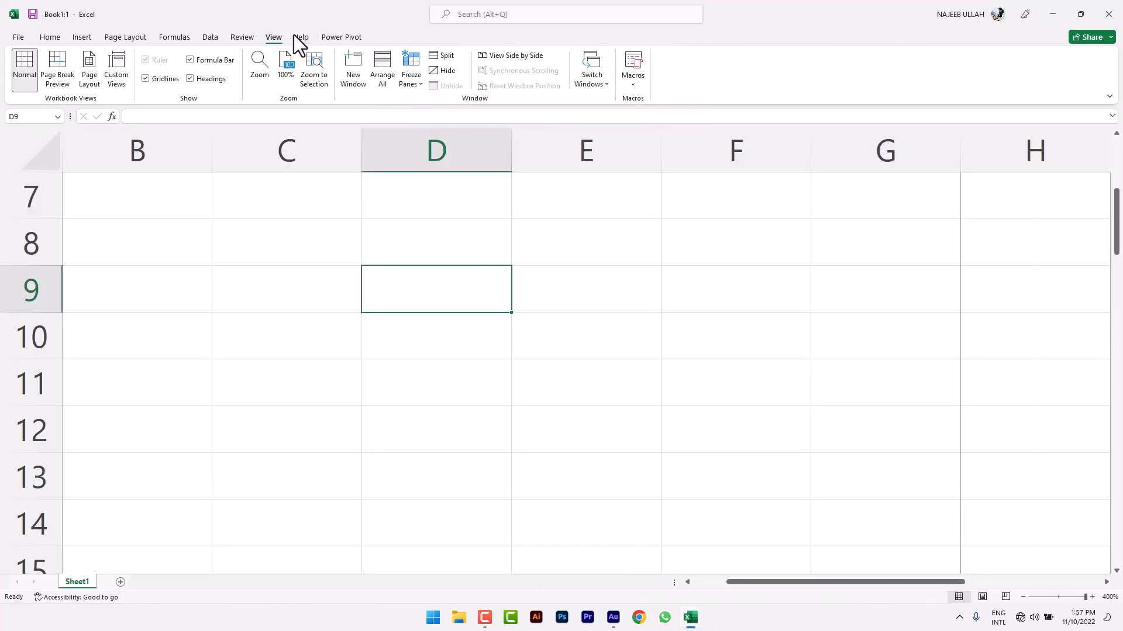
# Step: Arrange all open windows in a cascade and move the Book1:1 window down to uncover the one behind it
pyautogui.click(382, 79)
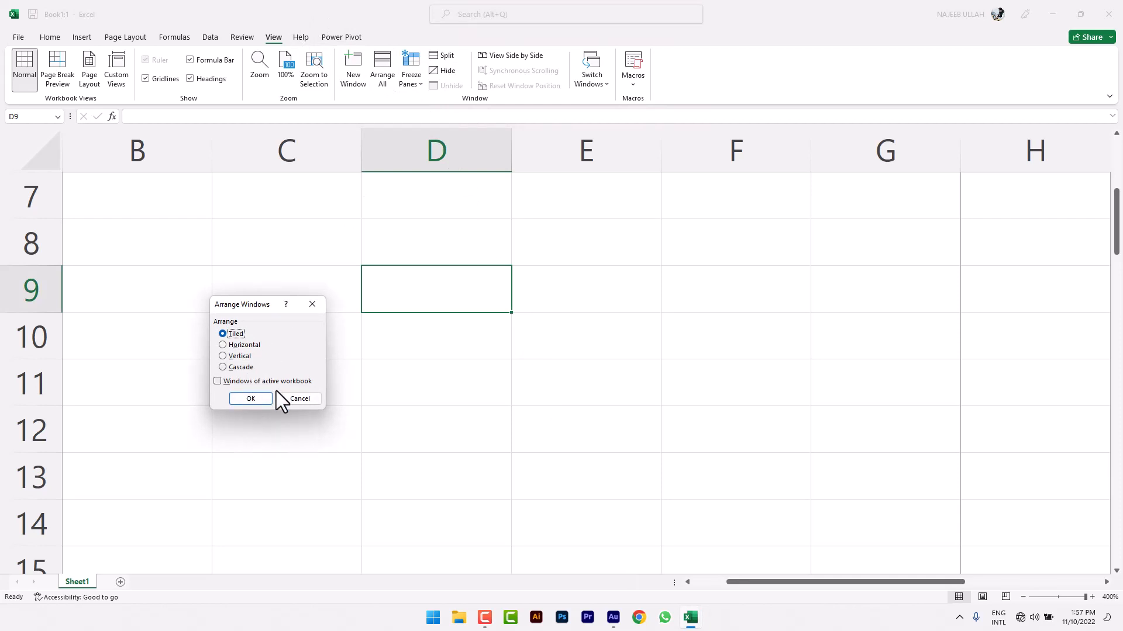
pyautogui.click(251, 370)
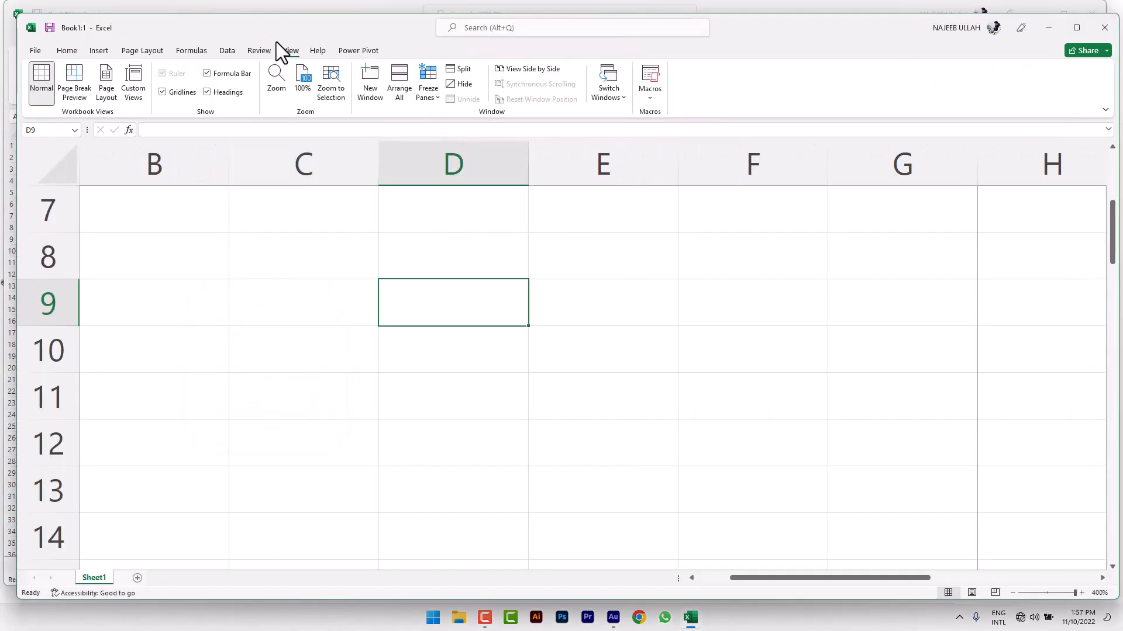
pyautogui.moveTo(276, 41); pyautogui.dragTo(258, 130)
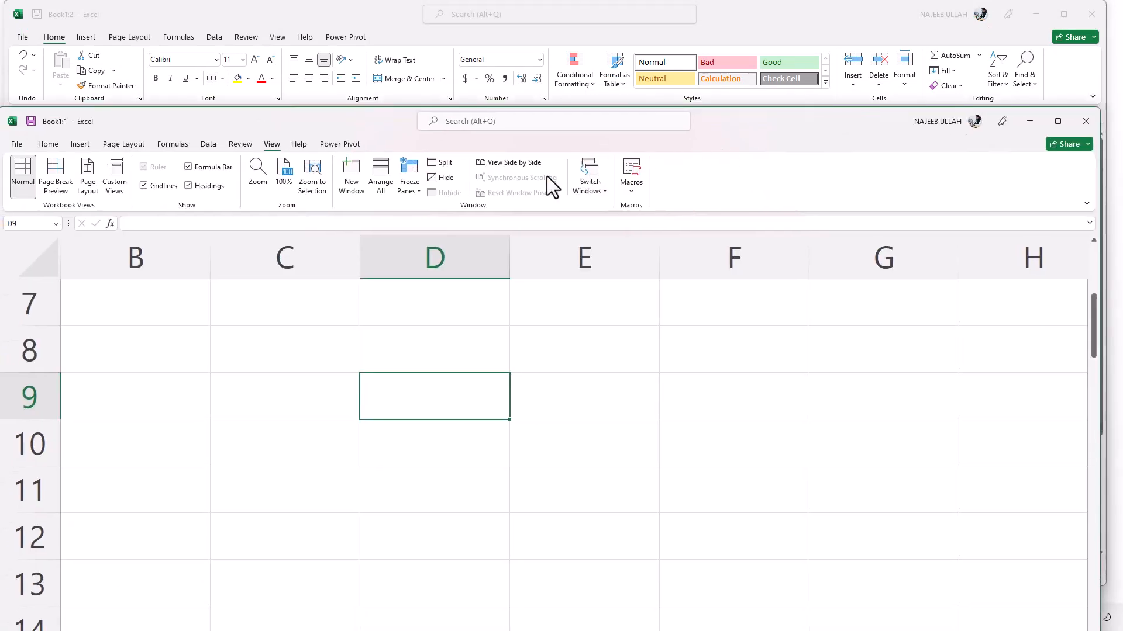
# Step: View the two Book1 windows side by side and zoom them out to 80%
pyautogui.click(510, 164)
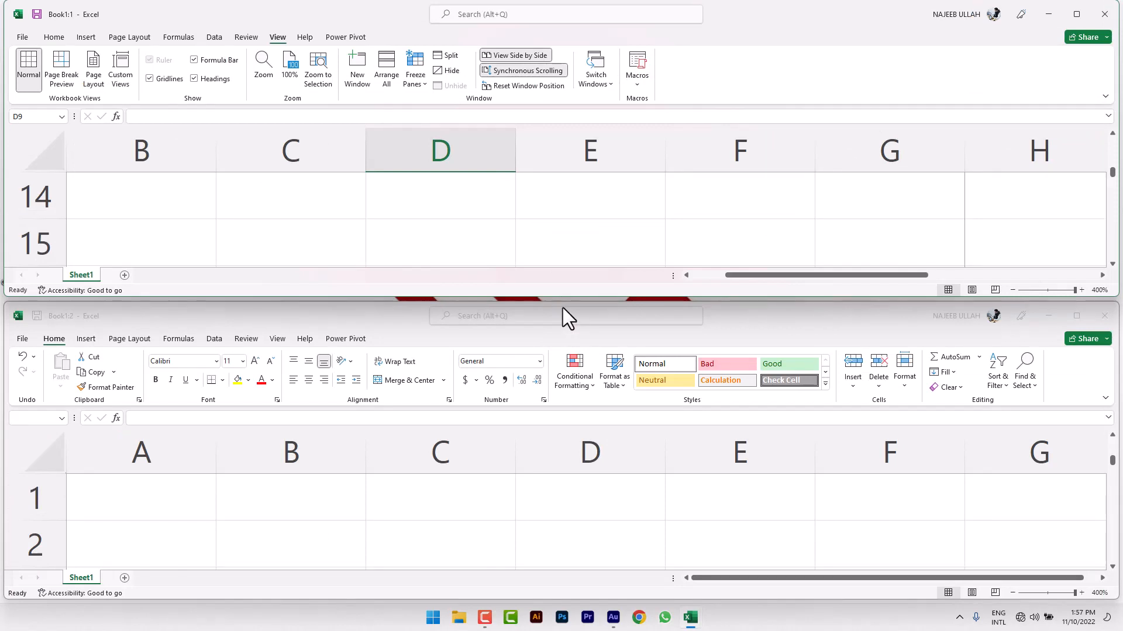
pyautogui.moveTo(562, 302); pyautogui.dragTo(566, 293)
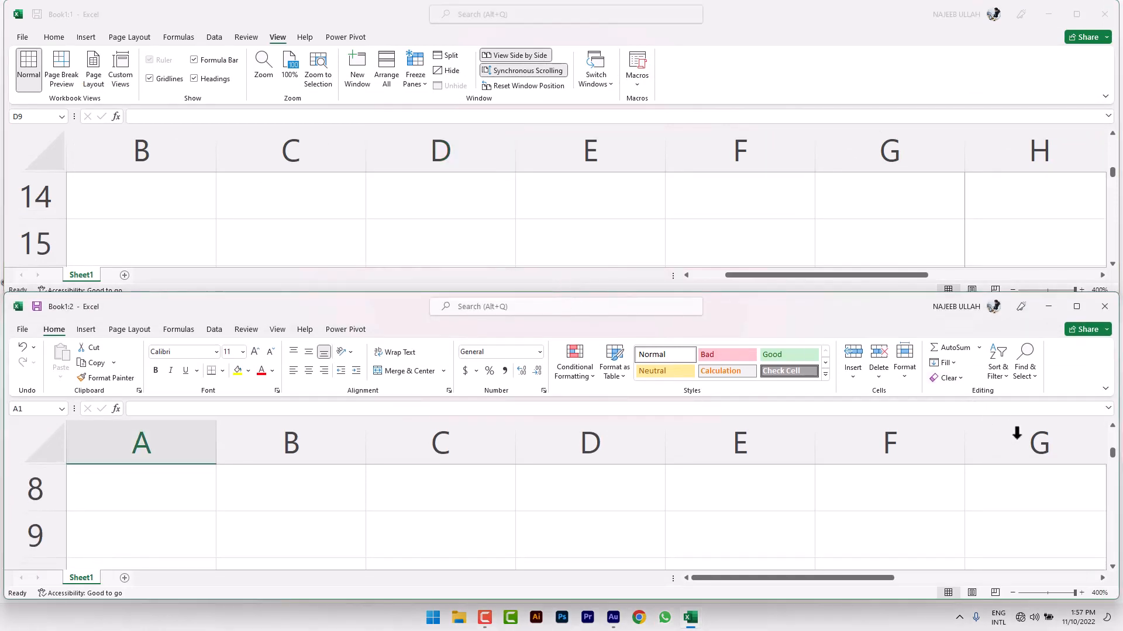
pyautogui.click(1092, 175)
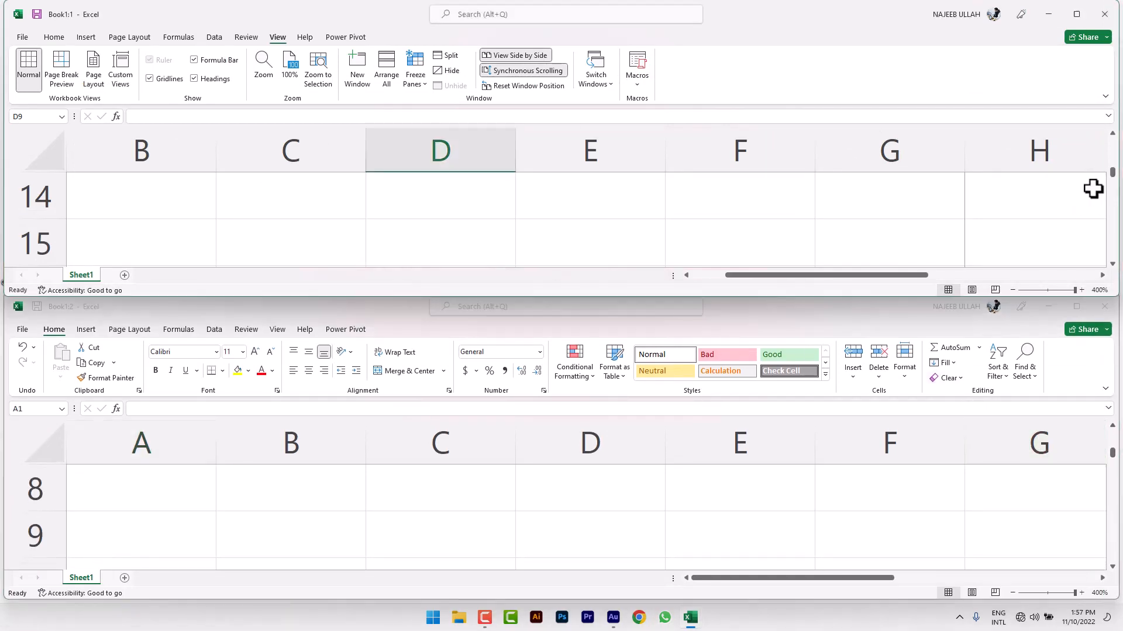
pyautogui.click(1040, 290)
pyautogui.moveTo(1113, 176)
pyautogui.mouseDown()
pyautogui.moveTo(1112, 165)
pyautogui.moveTo(1113, 187)
pyautogui.moveTo(1113, 156)
pyautogui.mouseUp()
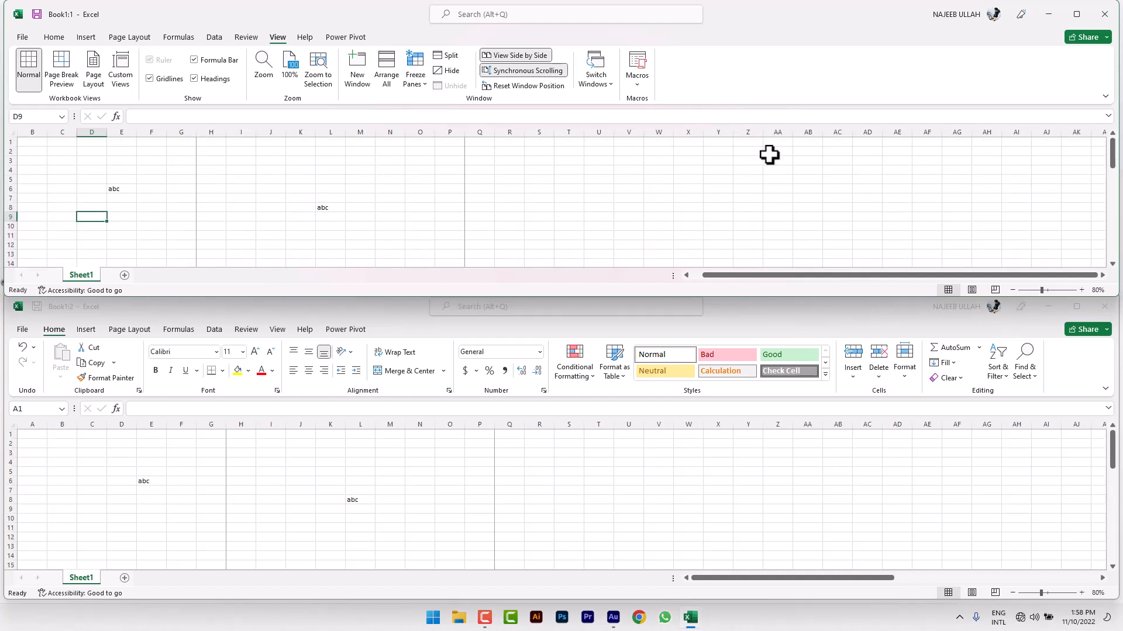
# Step: Turn off synchronous scrolling to scroll the Book1:1 window on its own, and end the side-by-side view
pyautogui.click(538, 71)
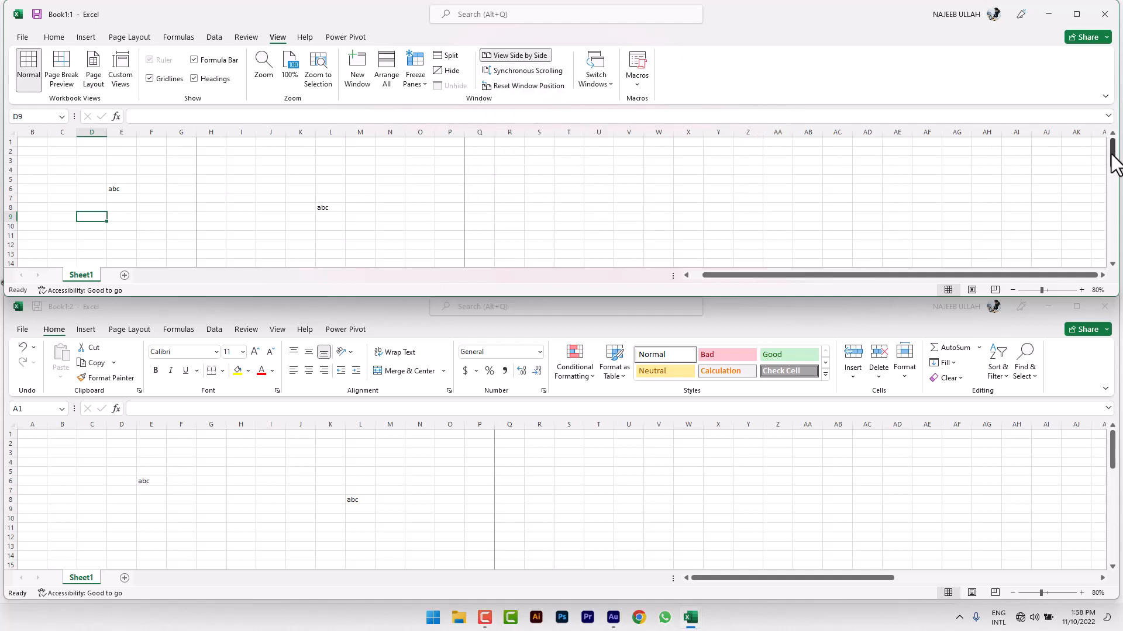
pyautogui.click(1046, 179)
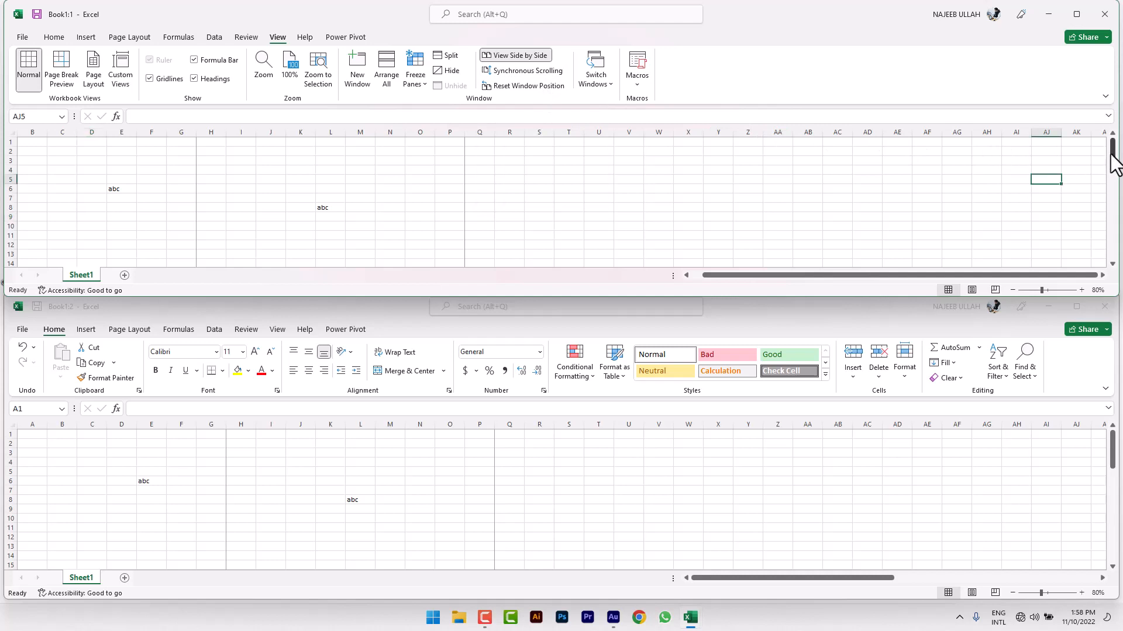
pyautogui.moveTo(1113, 157); pyautogui.dragTo(1116, 188)
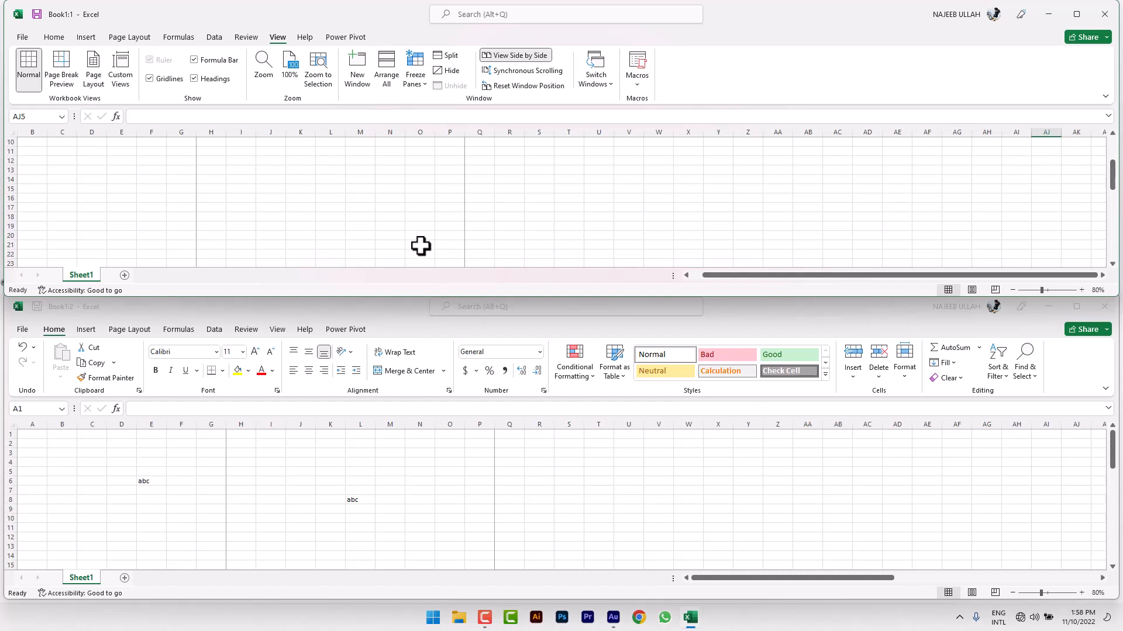
pyautogui.click(426, 208)
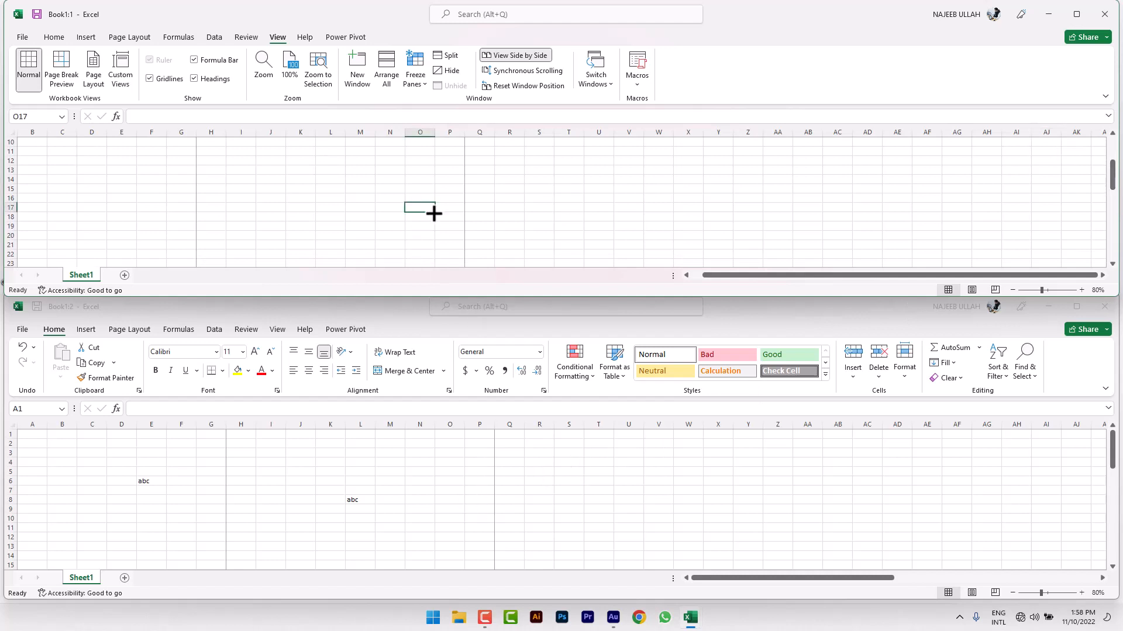
pyautogui.click(510, 54)
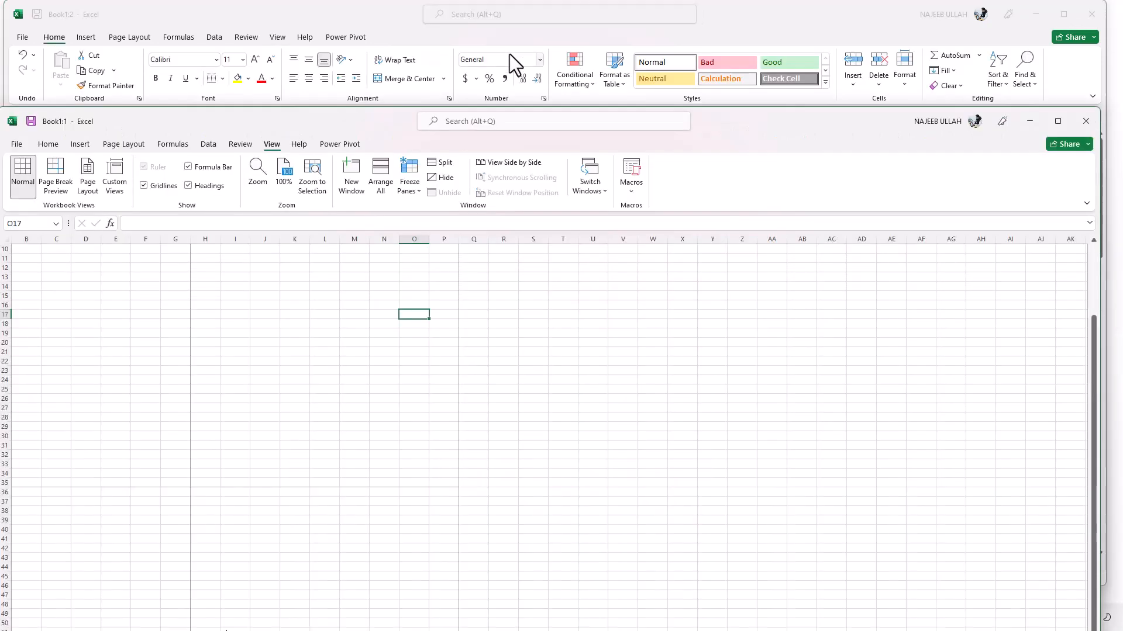
# Step: View the two Book1 windows side by side and move the Book1:2 window up to overlap Book1:1, showing its View commands
pyautogui.click(499, 161)
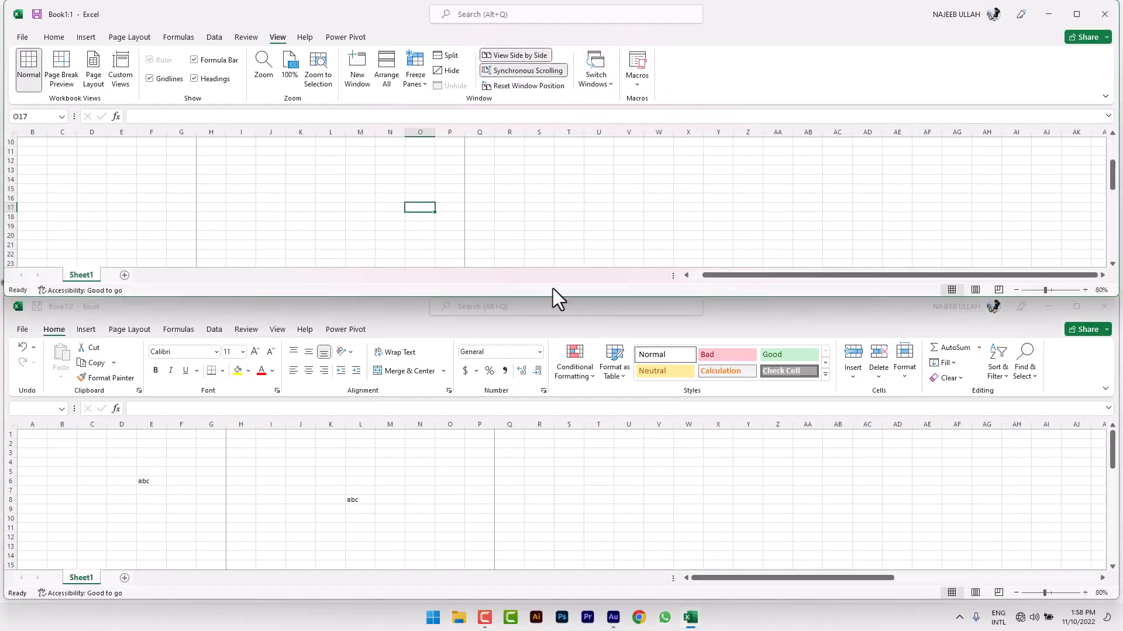
pyautogui.click(530, 315)
pyautogui.moveTo(384, 300); pyautogui.dragTo(384, 168)
pyautogui.click(290, 167)
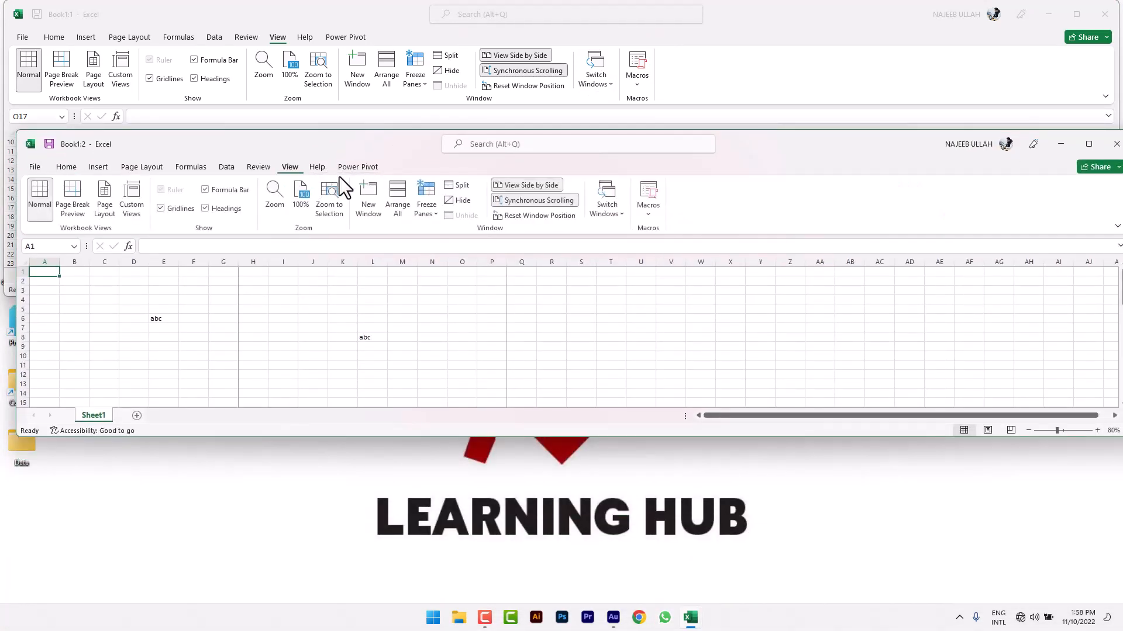
# Step: Switch to the Book1:1 window with Switch Windows and return to Book1:2 the same way
pyautogui.click(612, 215)
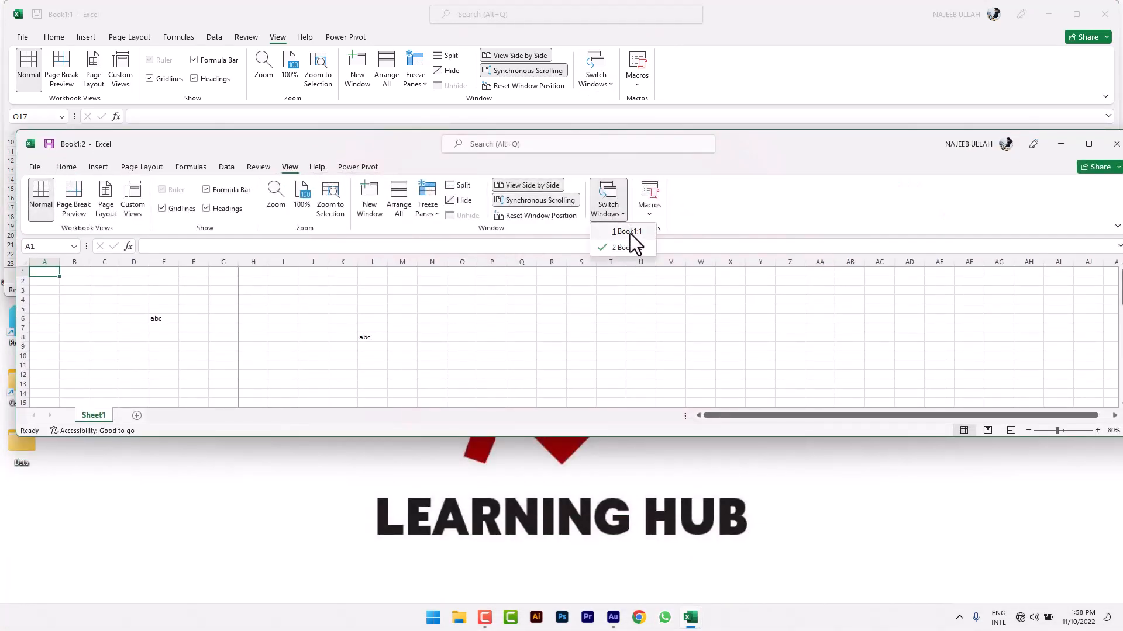
pyautogui.click(618, 233)
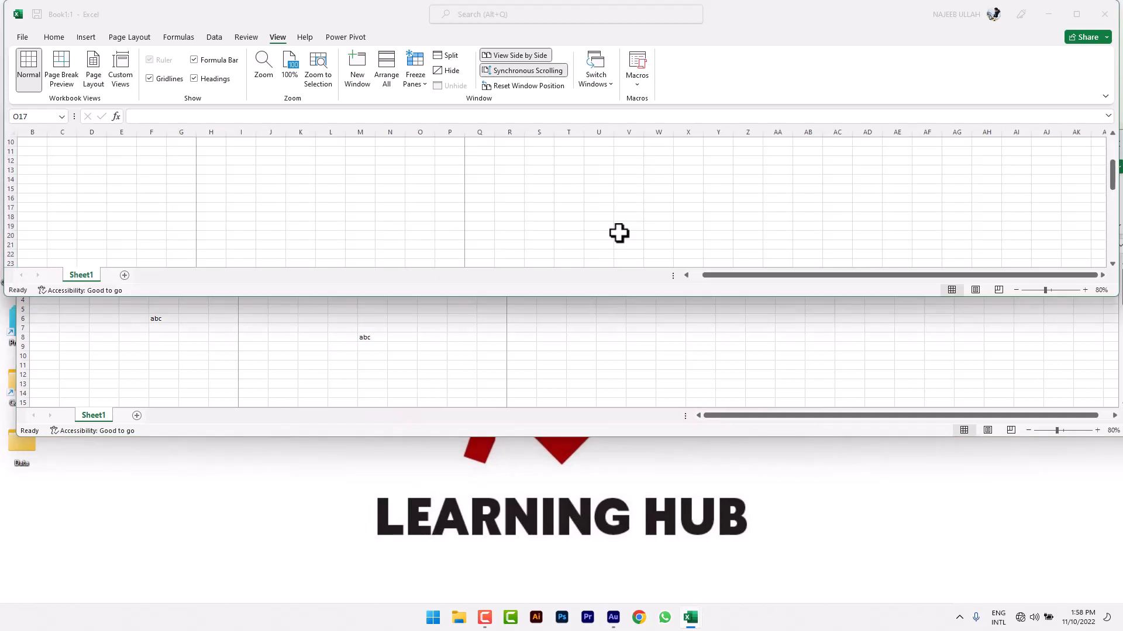
pyautogui.click(595, 88)
pyautogui.click(602, 121)
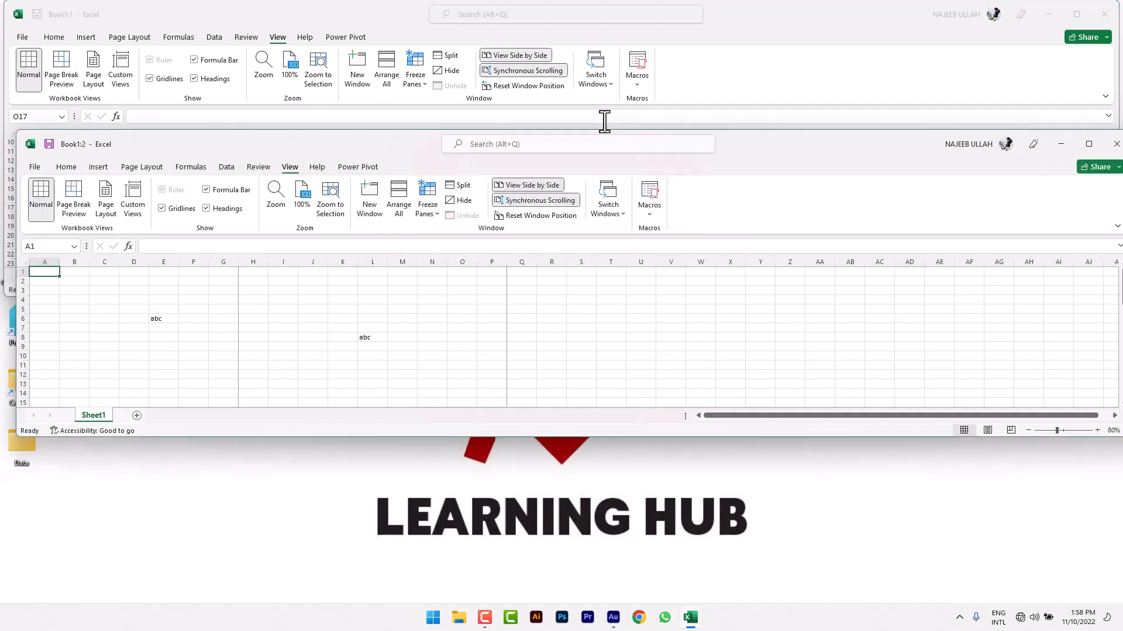
# Step: Close the Book1:2 window and maximize the remaining Book1 window
pyautogui.click(1115, 144)
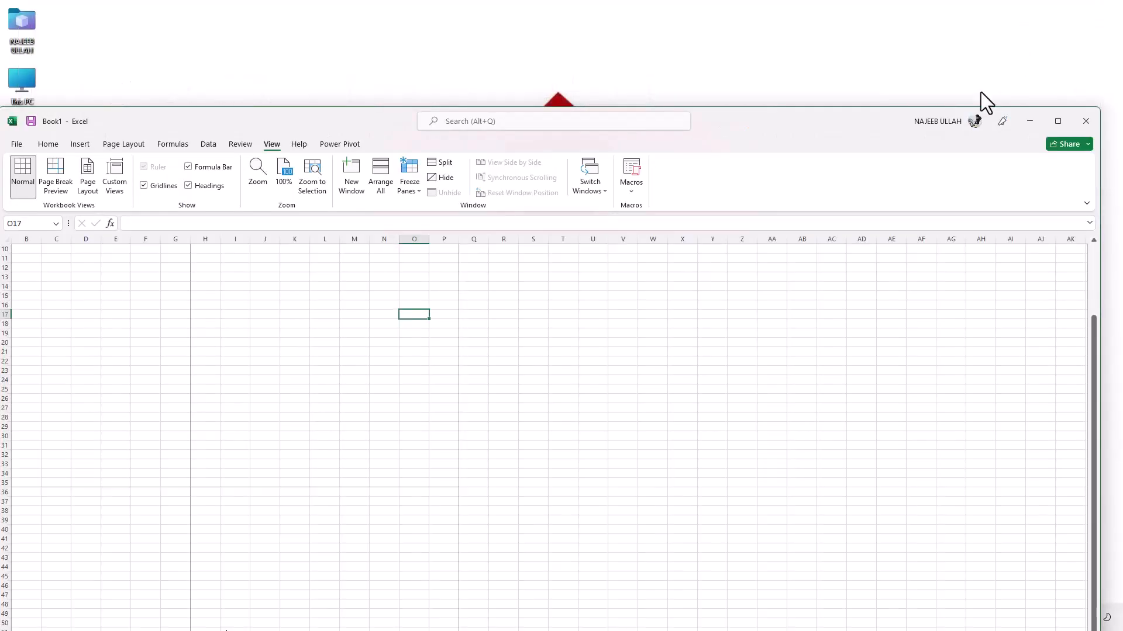
pyautogui.click(1057, 122)
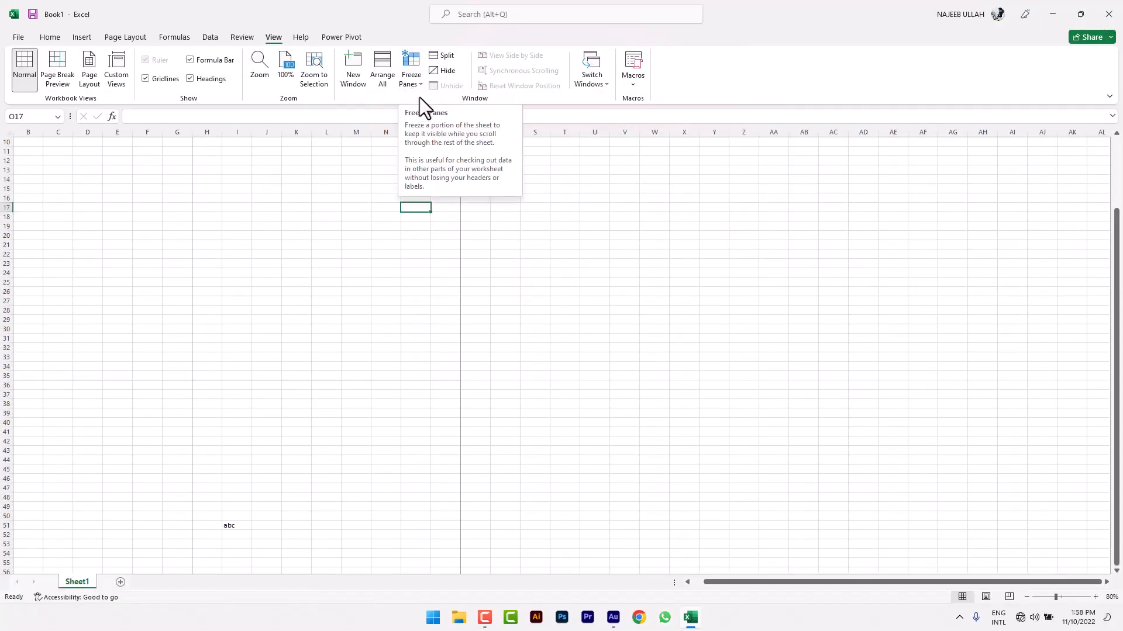
# Step: Split the sheet at cell O17 and enter A QUICK BROWN FOX in cell L18
pyautogui.click(447, 58)
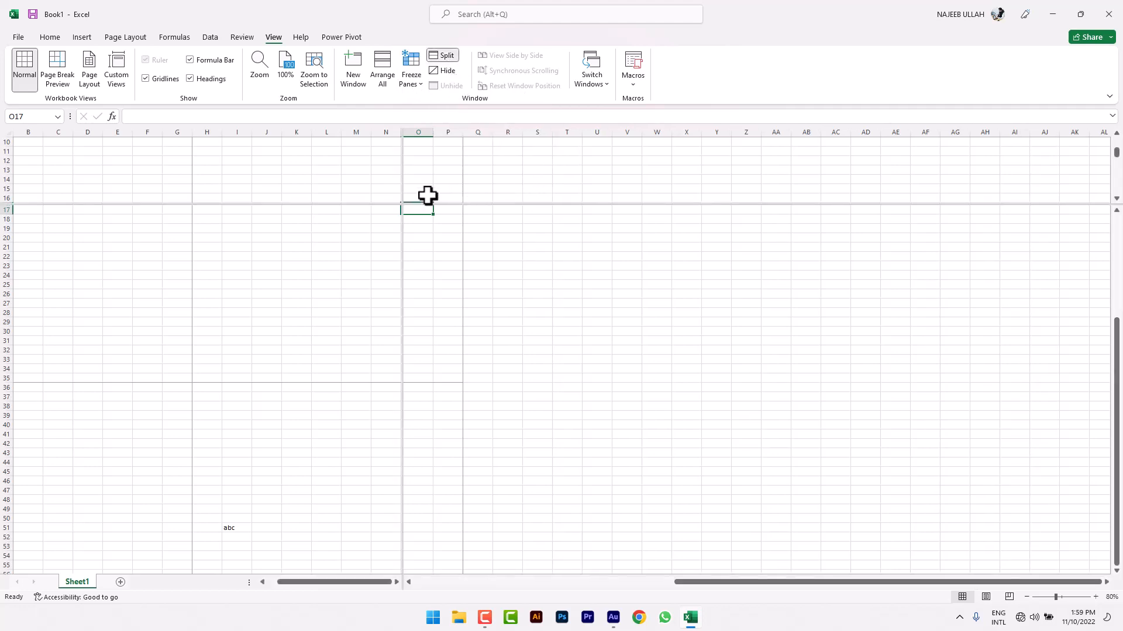
pyautogui.click(319, 192)
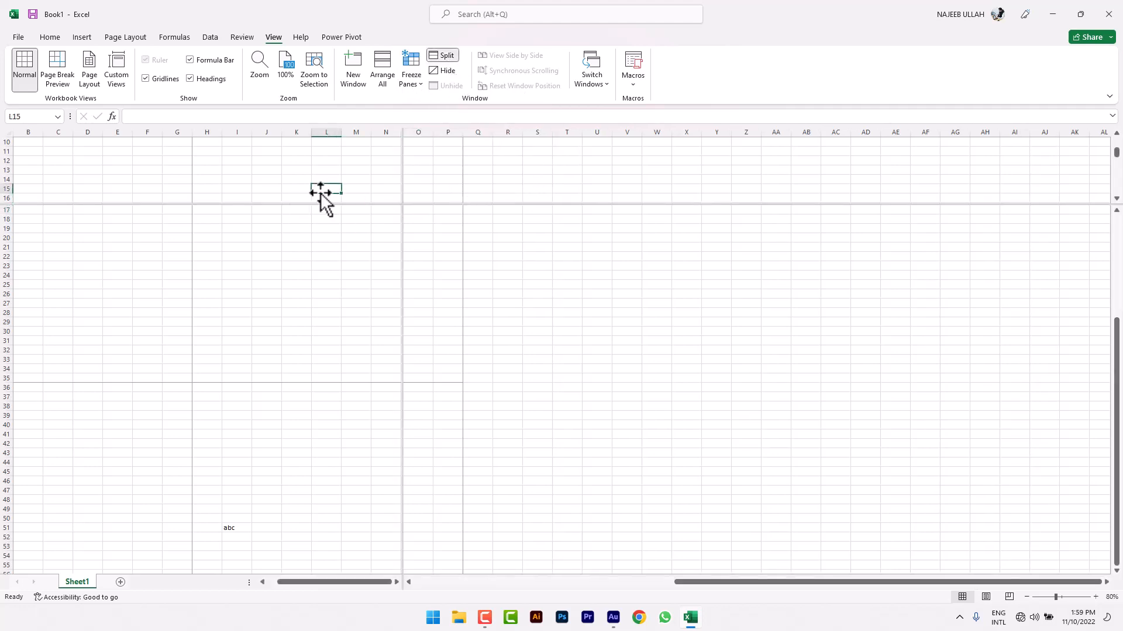
pyautogui.press('Down')
pyautogui.press('Down')
pyautogui.press('Down')
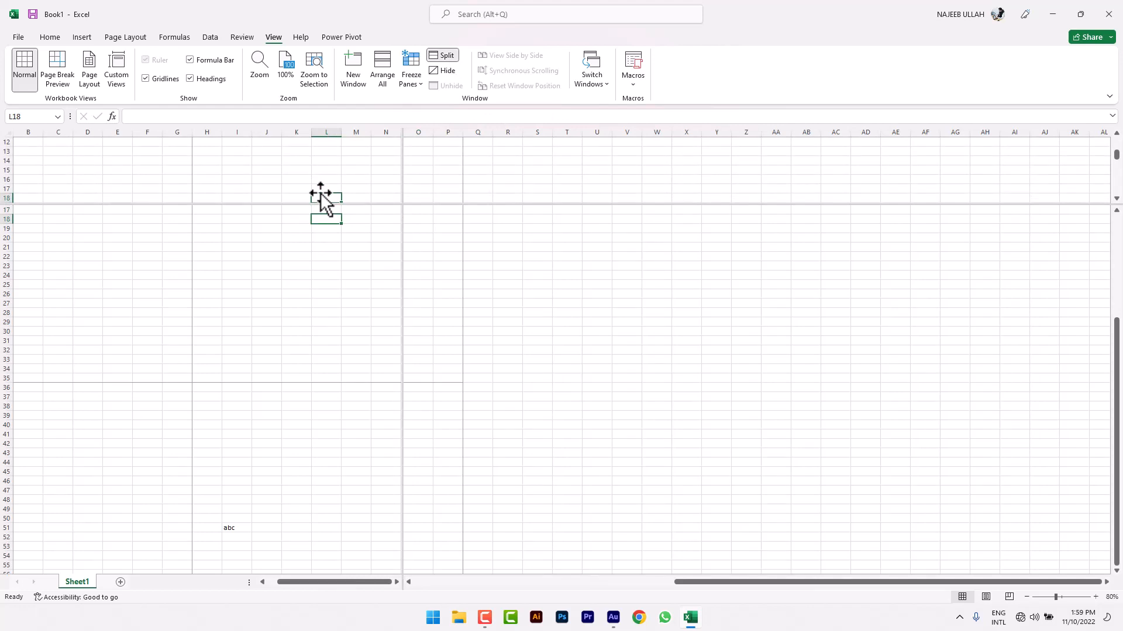
pyautogui.write('A QUI')
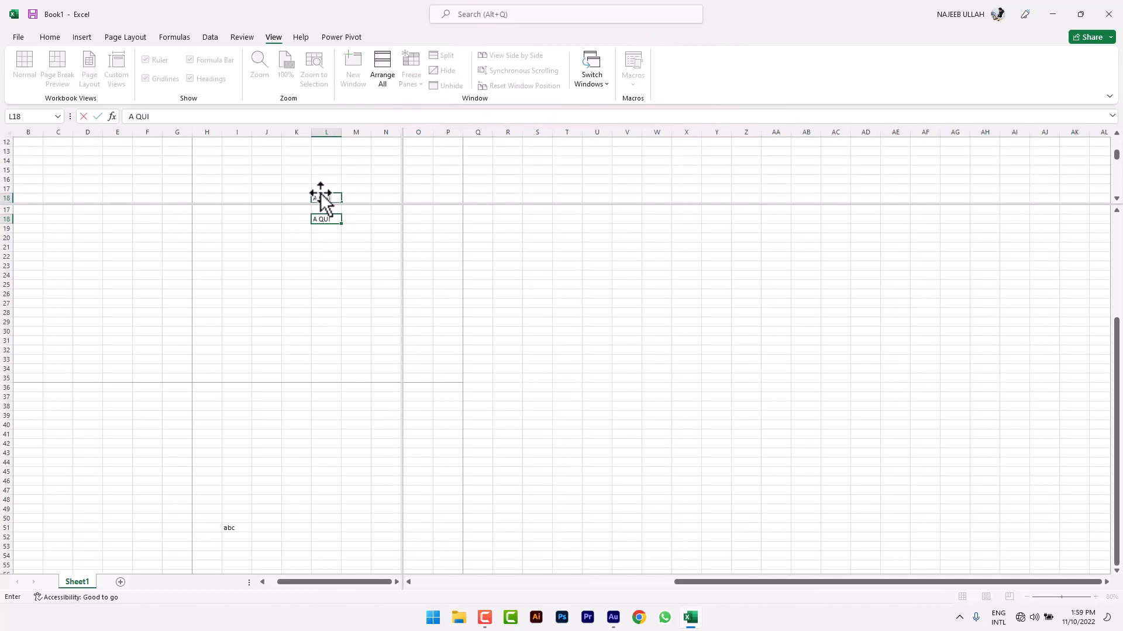
pyautogui.write('CK BROWN FOX')
pyautogui.moveTo(357, 285); pyautogui.dragTo(357, 295)
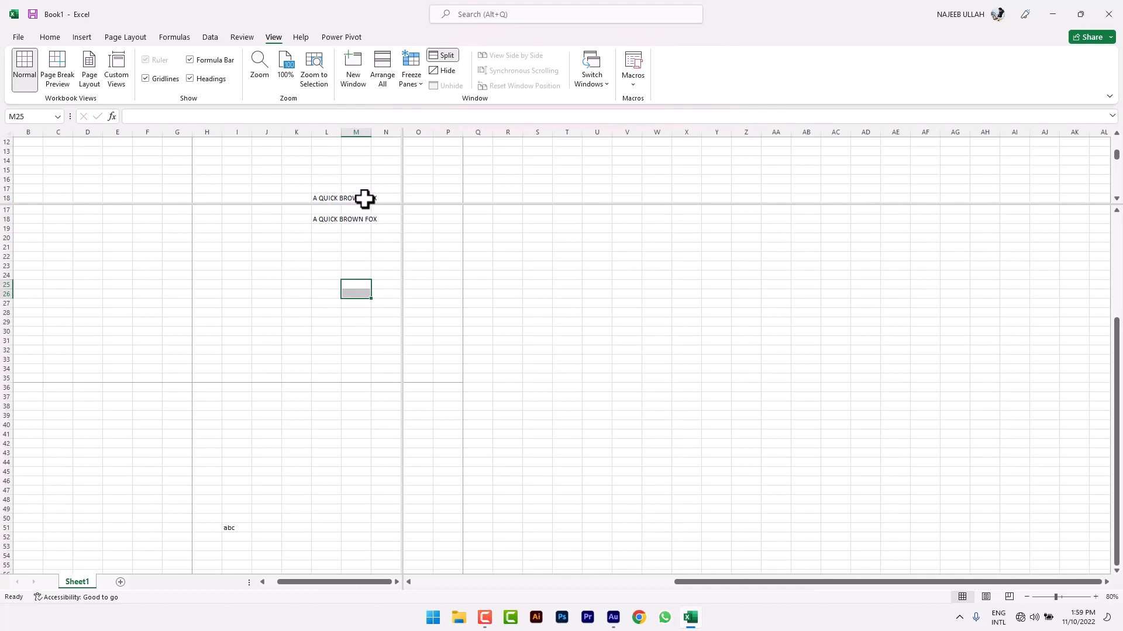
# Step: Move the split to below row 20 and after column S in the upper pane, and remove the split
pyautogui.moveTo(383, 205); pyautogui.dragTo(547, 256)
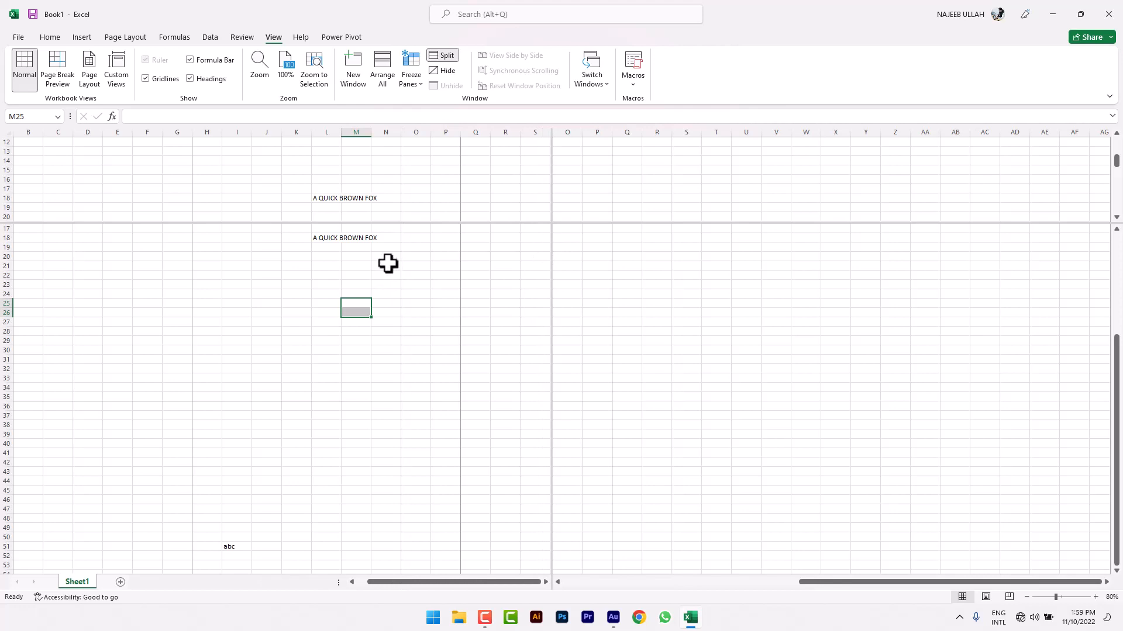
pyautogui.click(451, 57)
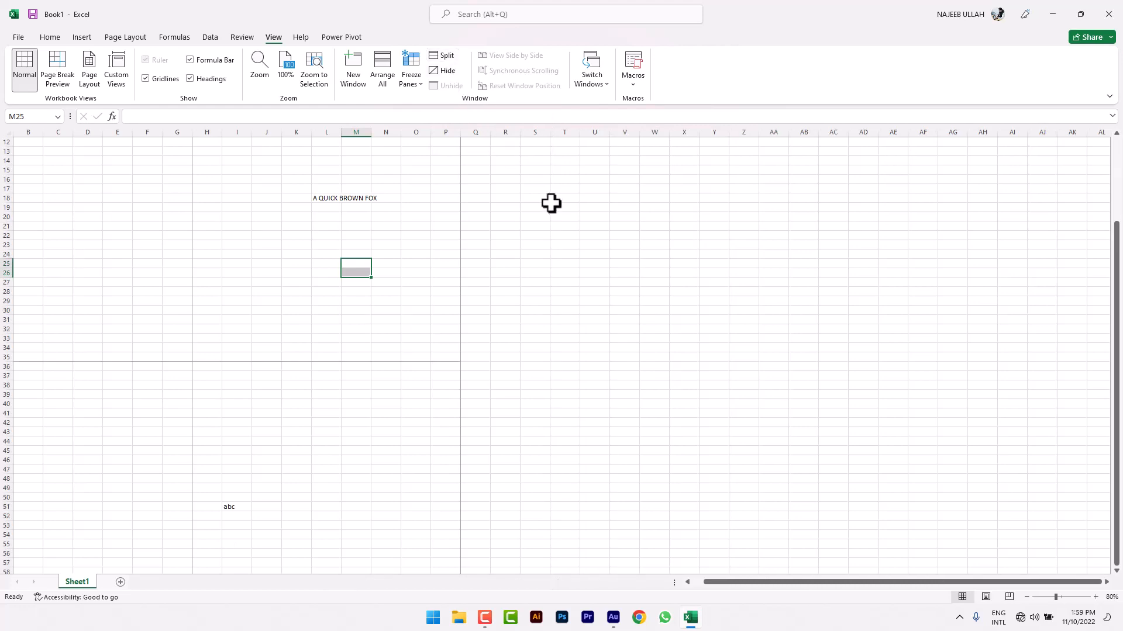
# Step: Hide the Book1 workbook window and unhide it again
pyautogui.click(448, 74)
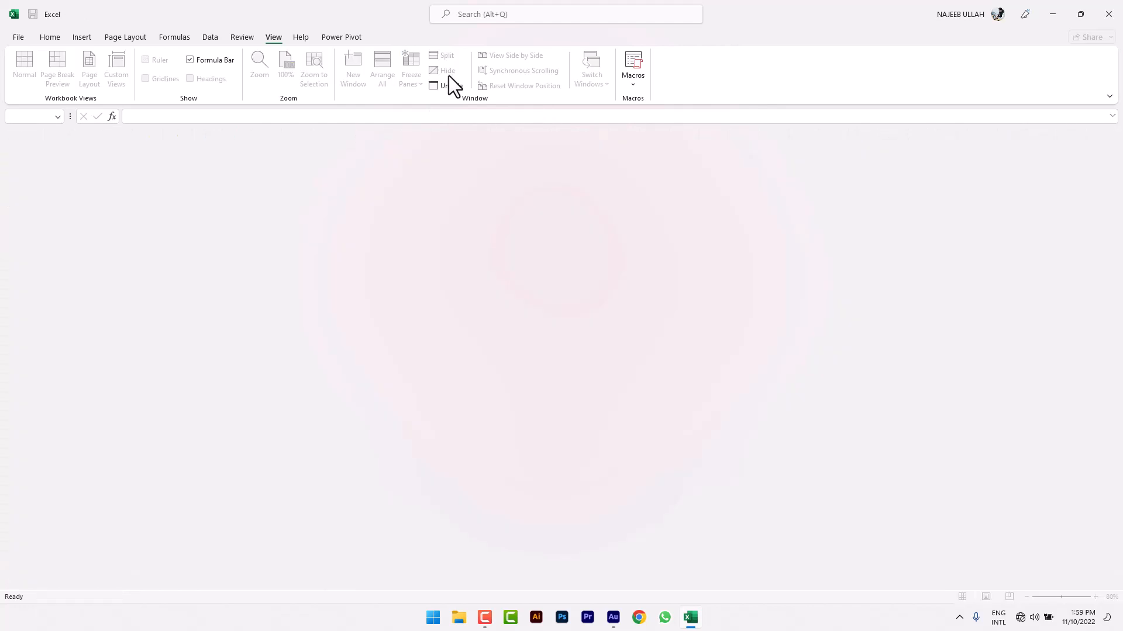
pyautogui.click(451, 91)
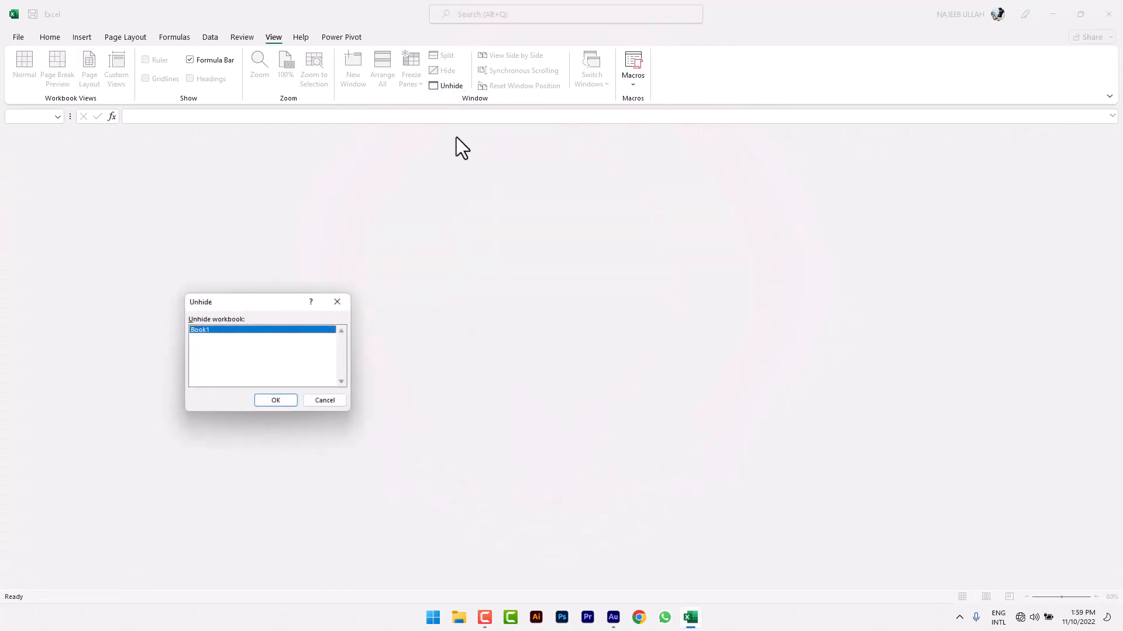
pyautogui.click(266, 404)
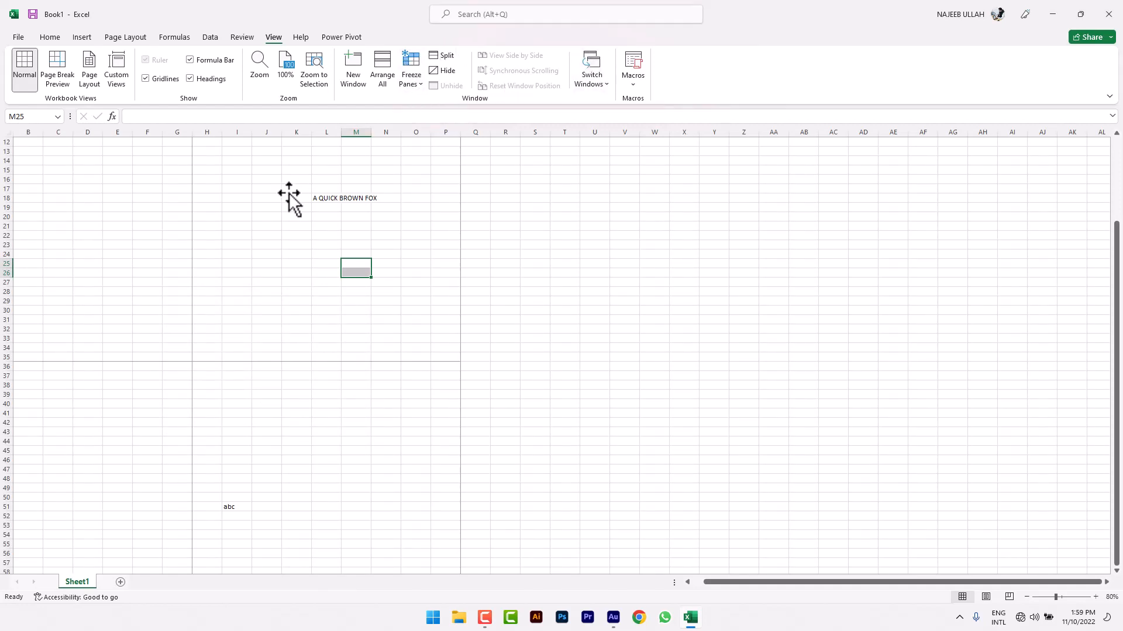
# Step: Clear the contents of the range J16:O35, which holds the A QUICK BROWN FOX text
pyautogui.moveTo(266, 179); pyautogui.dragTo(409, 355)
pyautogui.rightClick(409, 356)
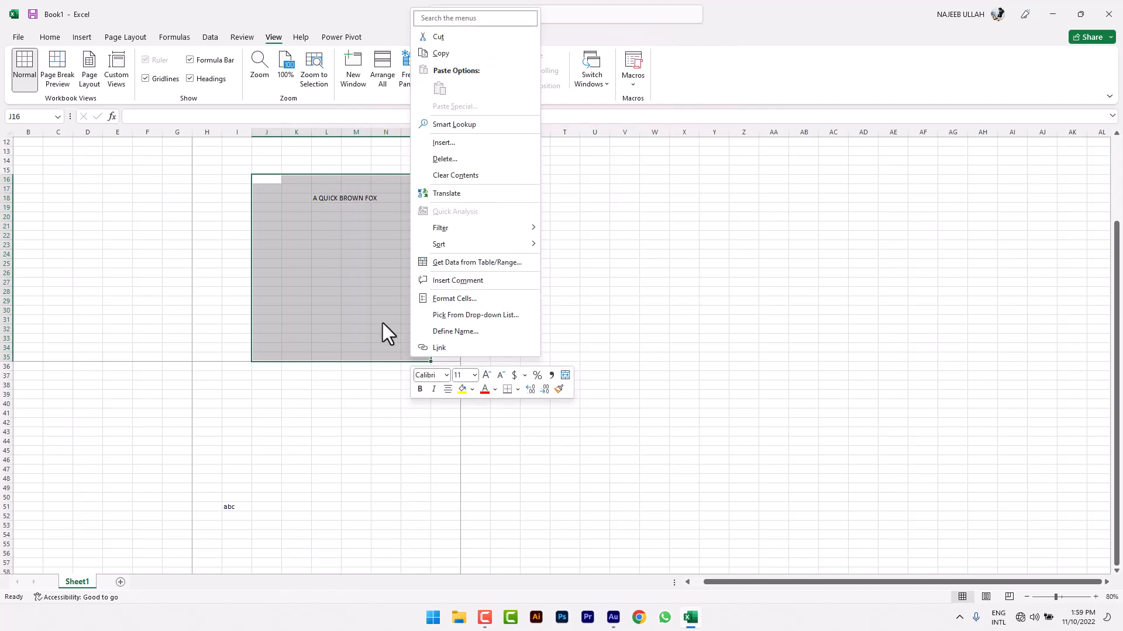
pyautogui.press('Escape')
pyautogui.press('Delete')
pyautogui.click(356, 244)
pyautogui.click(53, 180)
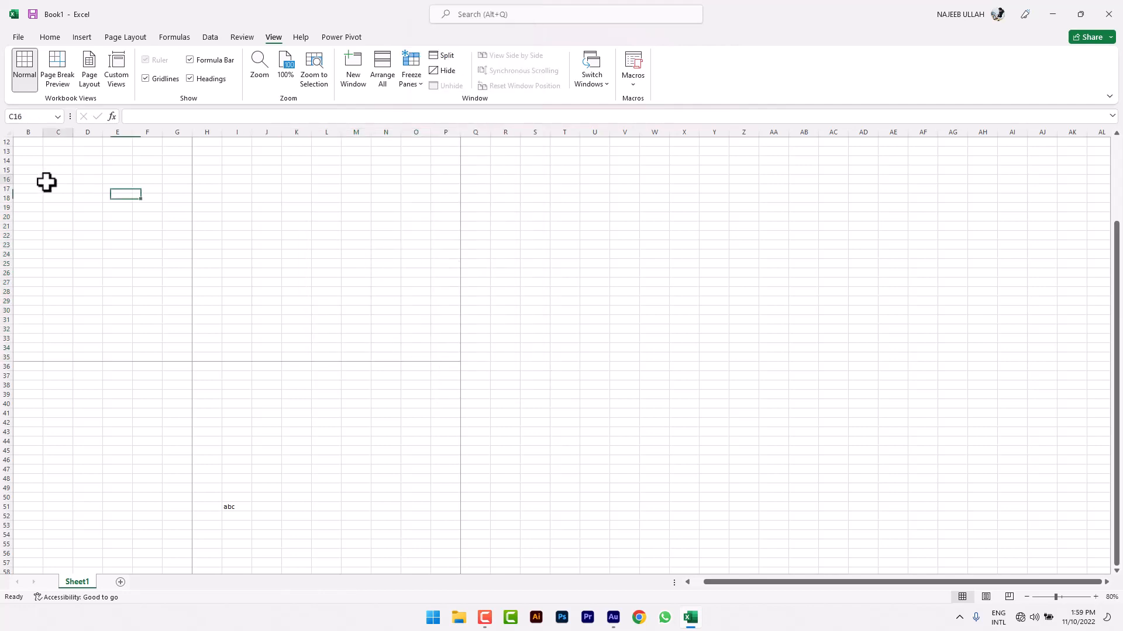
# Step: Zoom the sheet in to 170% and clear the abc entries in the range C4:M12
pyautogui.click(1092, 597)
pyautogui.click(1092, 597)
pyautogui.click(1091, 597)
pyautogui.click(1092, 597)
pyautogui.click(1092, 597)
pyautogui.click(1091, 597)
pyautogui.click(1091, 597)
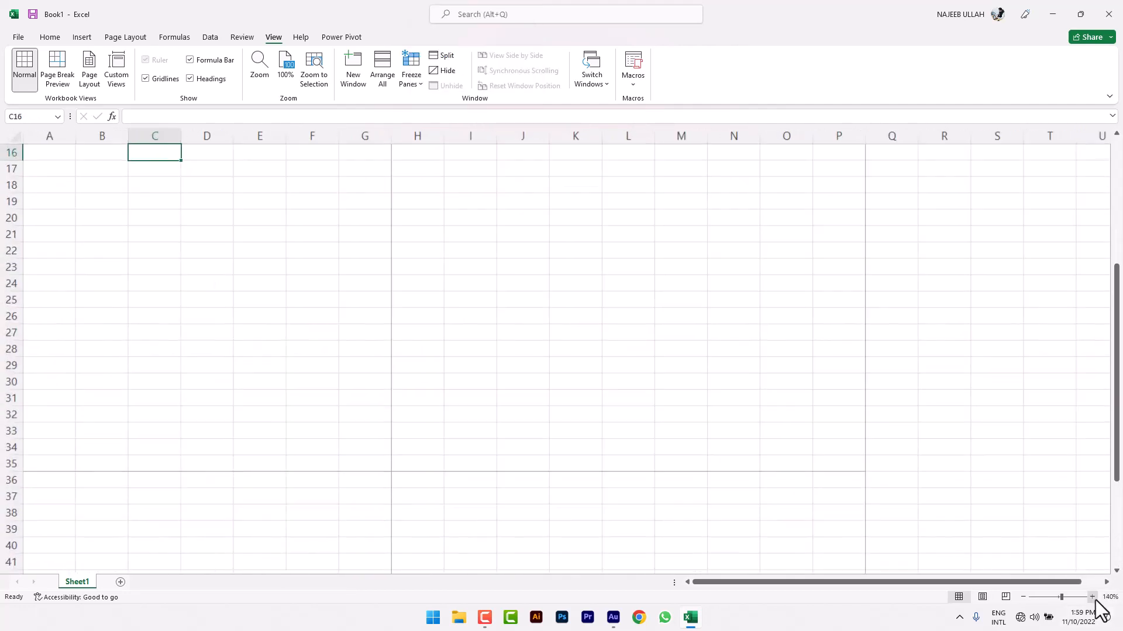
pyautogui.click(1091, 596)
pyautogui.click(1092, 597)
pyautogui.scroll(5, 53, 226)
pyautogui.moveTo(155, 218); pyautogui.dragTo(814, 368)
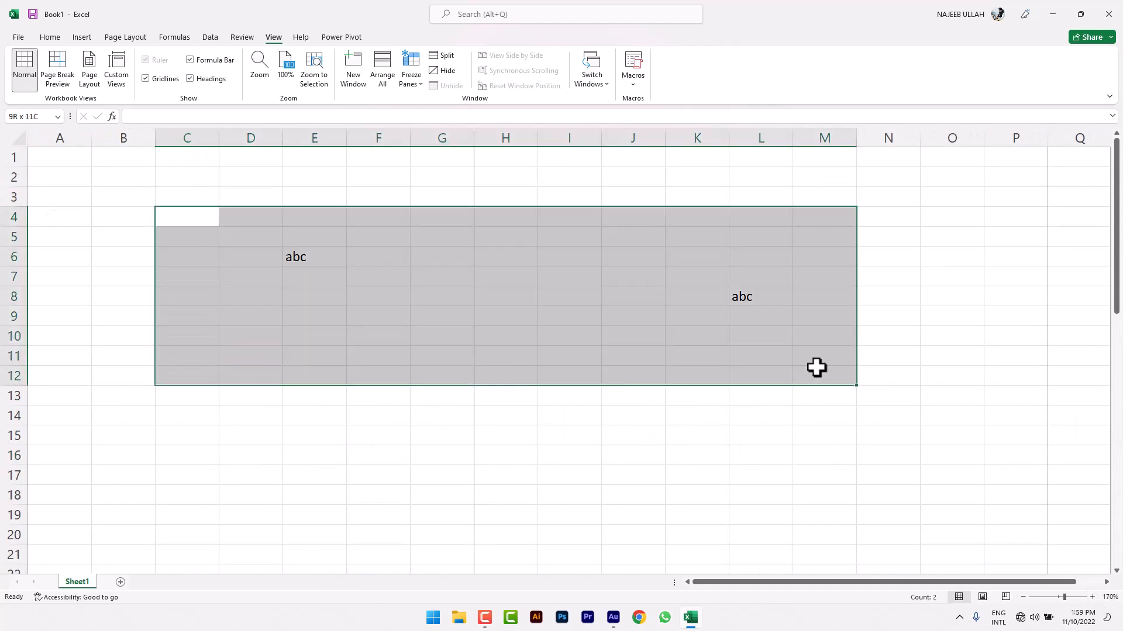
# Step: Enter the headers ID, NAME, FATHER NAME and NO in cells A1 to D1
pyautogui.click(61, 151)
pyautogui.write('ID')
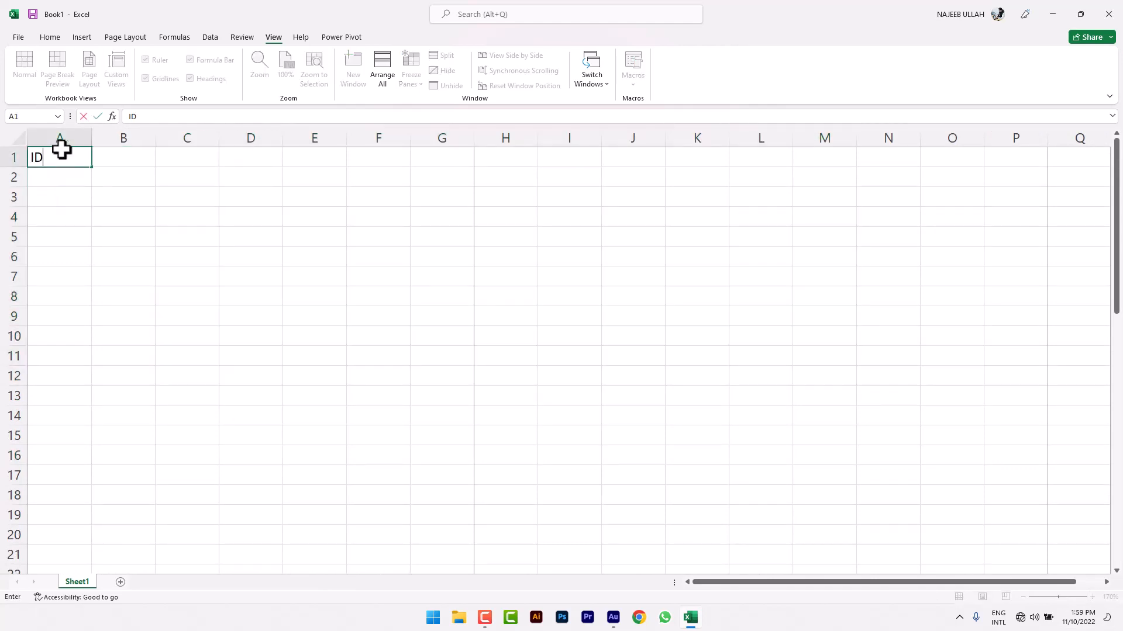
pyautogui.press('Tab')
pyautogui.write('NAME')
pyautogui.press('Tab')
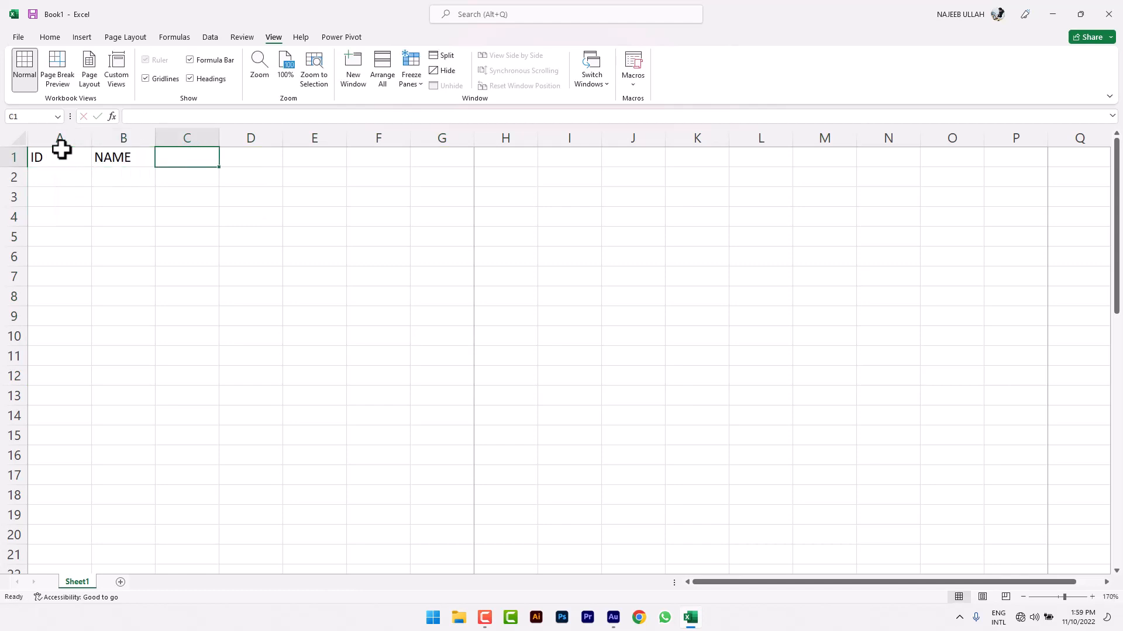
pyautogui.write('FATHER NAME')
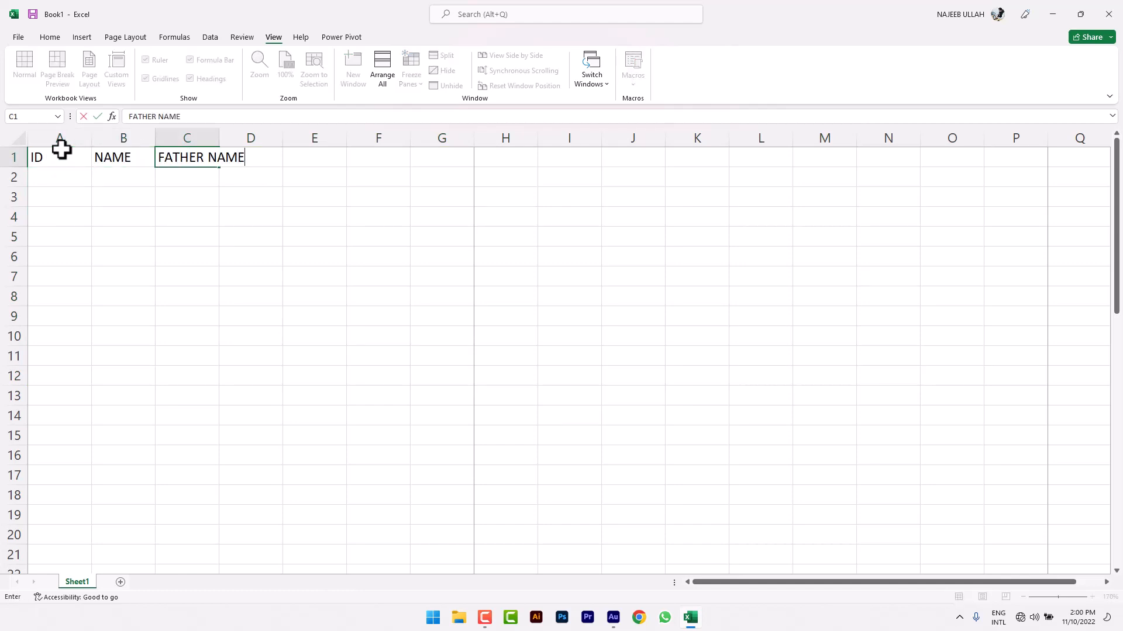
pyautogui.press('Tab')
pyautogui.write('N')
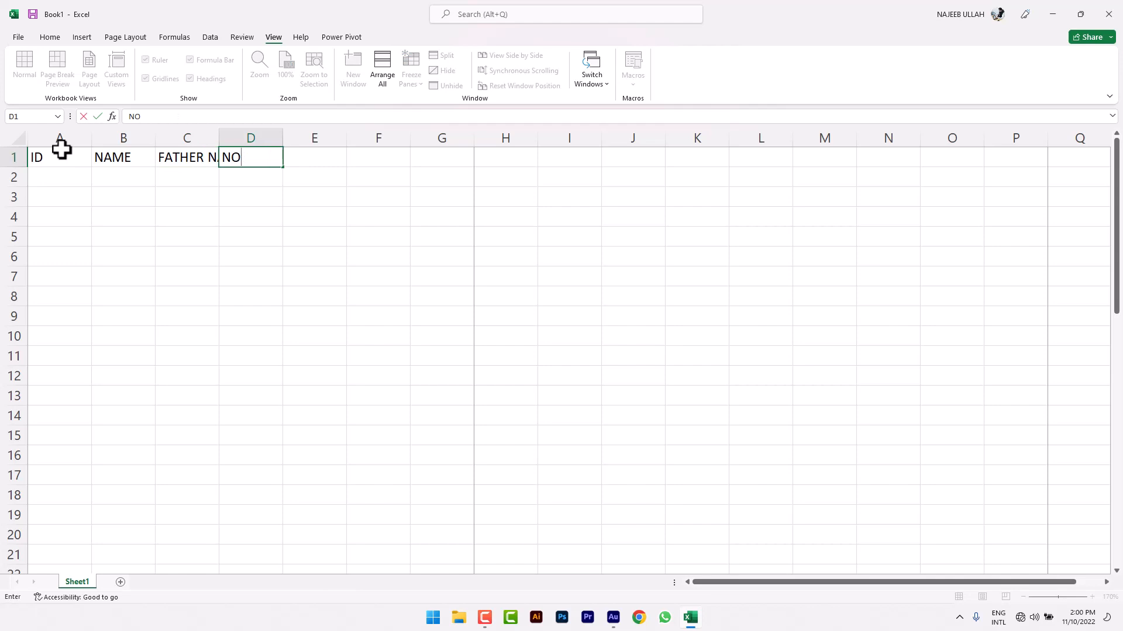
pyautogui.click(143, 241)
# Step: Widen columns D and C so that the FATHER NAME header fits in its column
pyautogui.moveTo(283, 138); pyautogui.dragTo(399, 143)
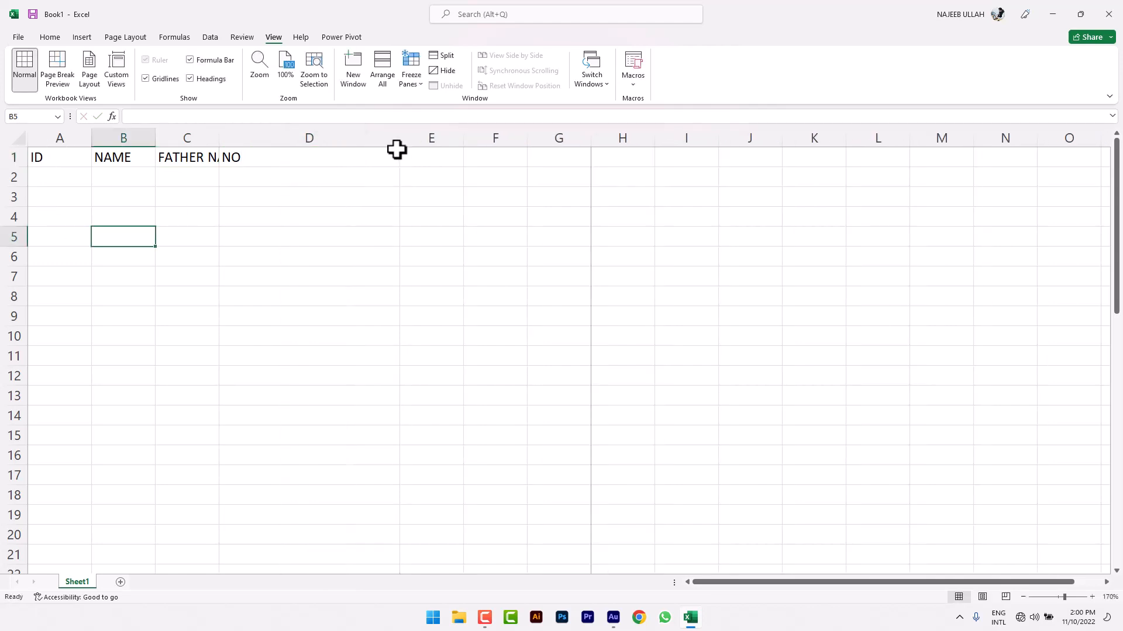
pyautogui.moveTo(219, 138); pyautogui.dragTo(313, 153)
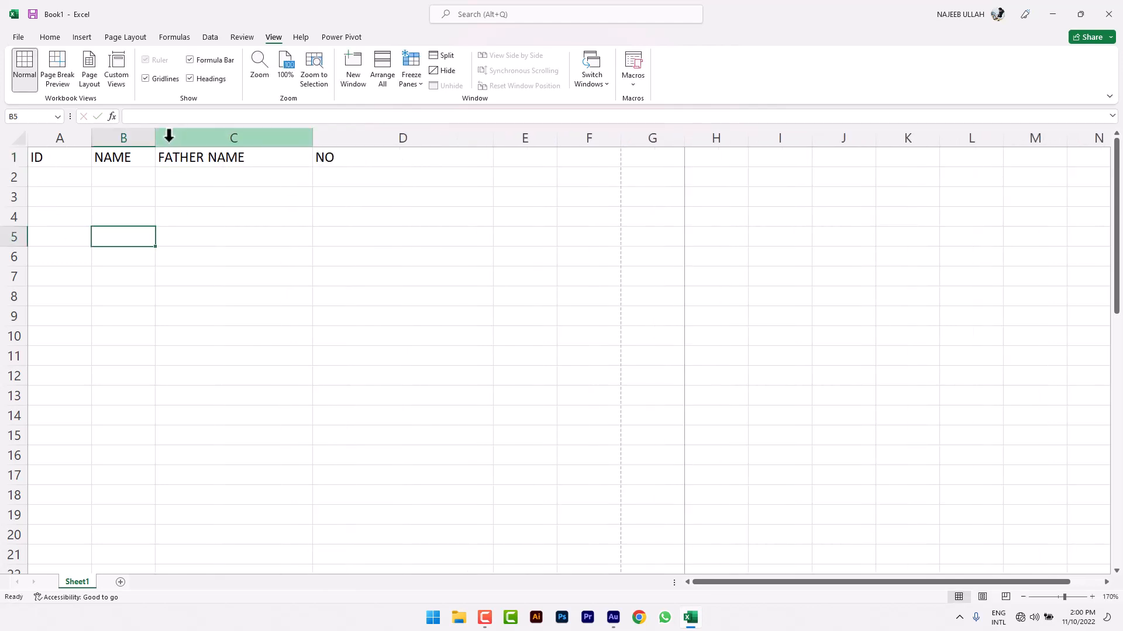
pyautogui.click(175, 175)
# Step: Enter ABC in cell A2 and fill it across and down through cell D19
pyautogui.click(68, 174)
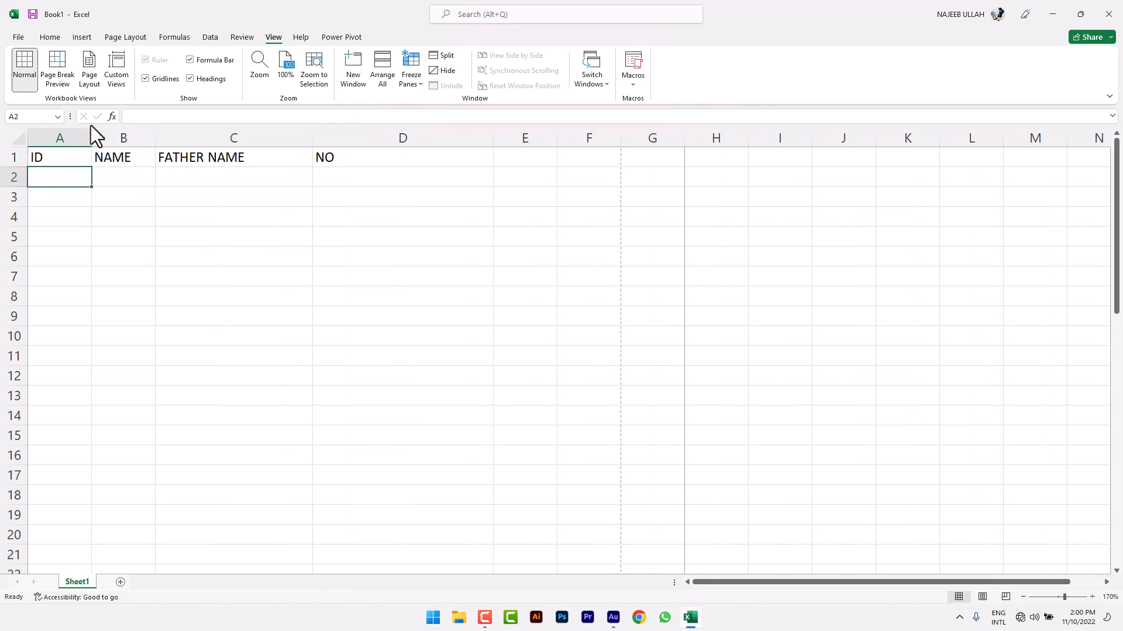
pyautogui.write('BC')
pyautogui.click(168, 183)
pyautogui.click(69, 178)
pyautogui.doubleClick(68, 178)
pyautogui.press('Home')
pyautogui.write('A')
pyautogui.click(108, 220)
pyautogui.click(82, 178)
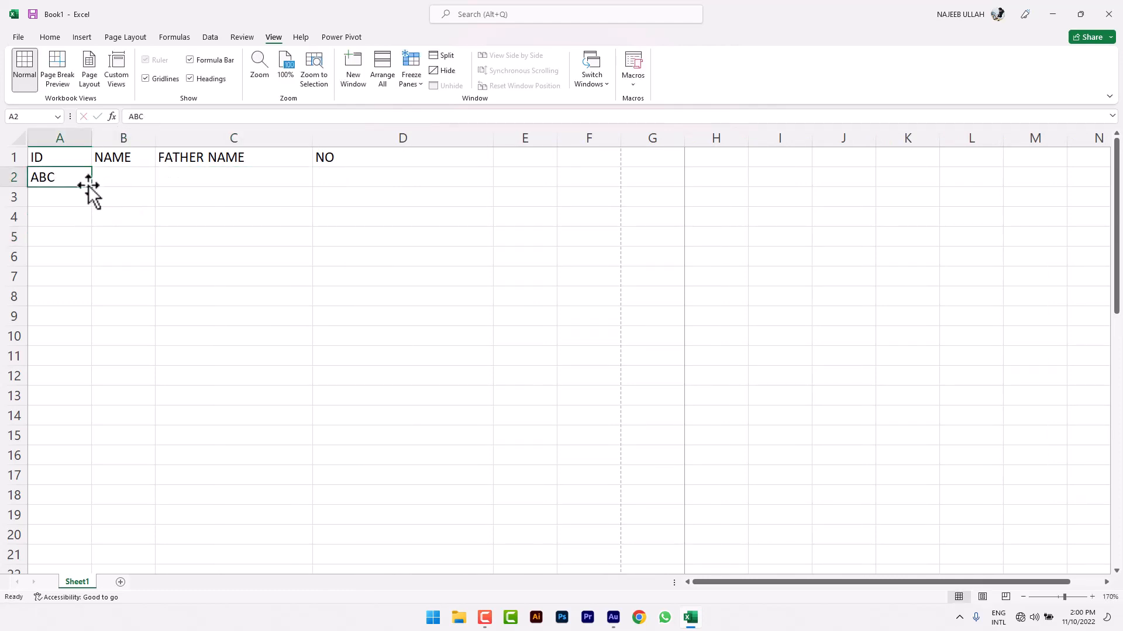
pyautogui.moveTo(92, 186); pyautogui.dragTo(466, 514)
pyautogui.click(545, 334)
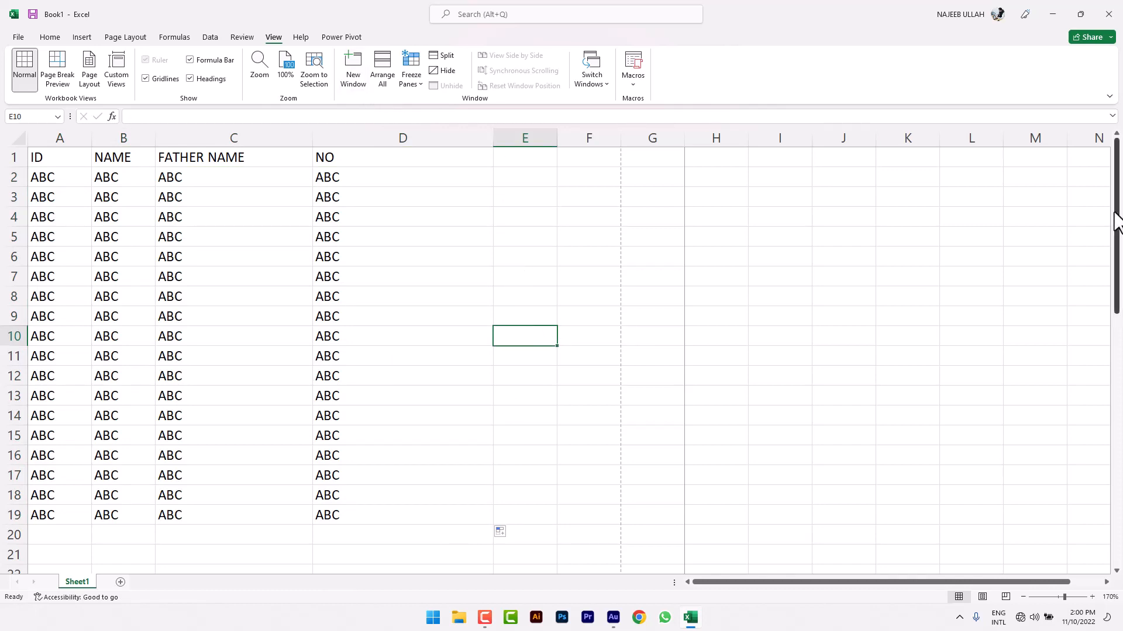
# Step: Freeze the top row of Sheet1 and scroll down and back up to check the header row
pyautogui.moveTo(1117, 222)
pyautogui.mouseDown()
pyautogui.moveTo(1118, 415)
pyautogui.moveTo(1117, 233)
pyautogui.mouseUp()
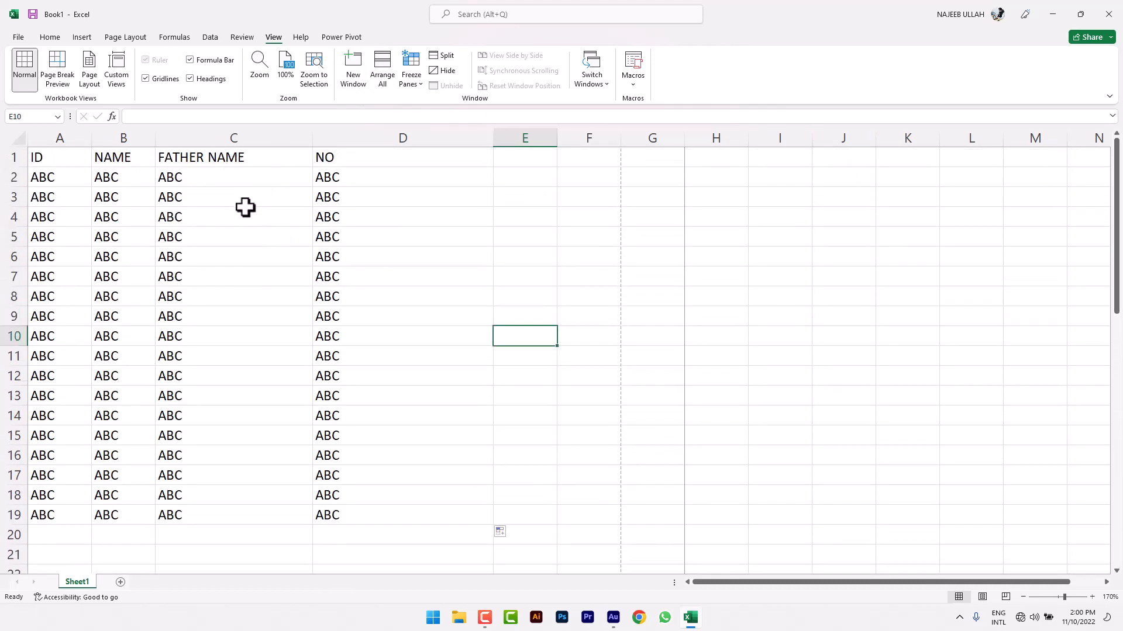
pyautogui.click(76, 159)
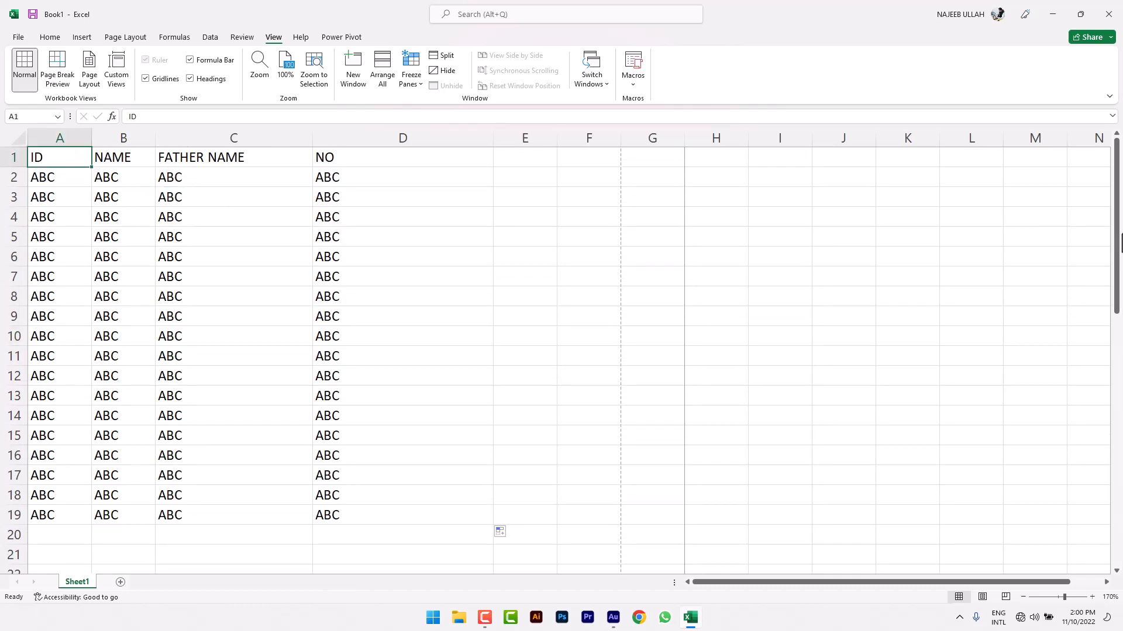
pyautogui.moveTo(1119, 242); pyautogui.dragTo(1118, 252)
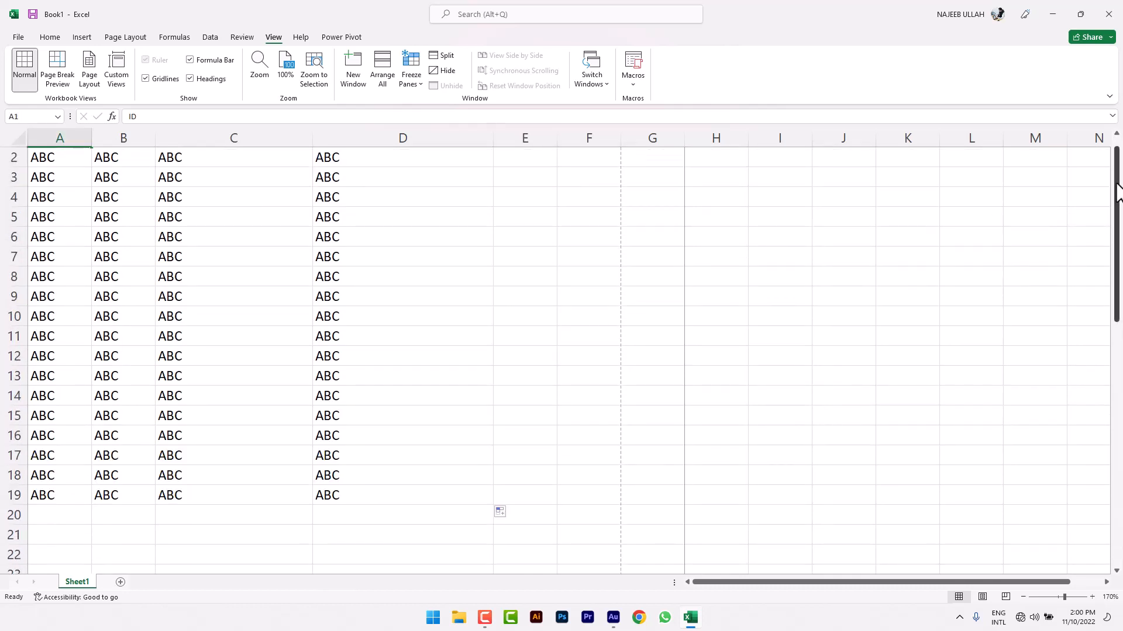
pyautogui.moveTo(1116, 184); pyautogui.dragTo(1115, 145)
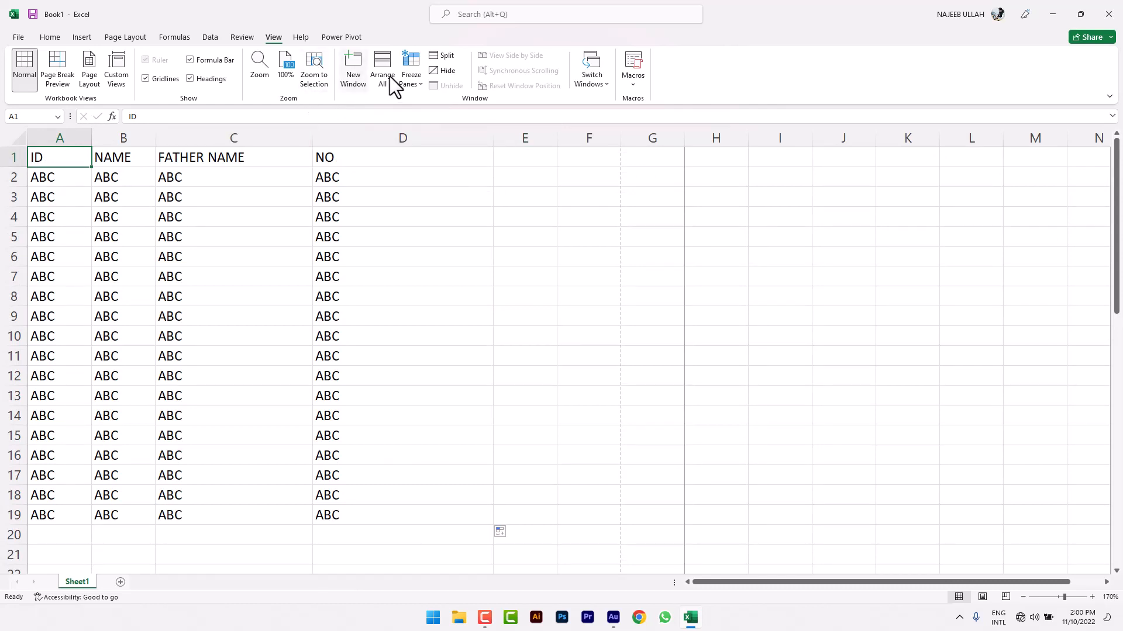
pyautogui.click(411, 78)
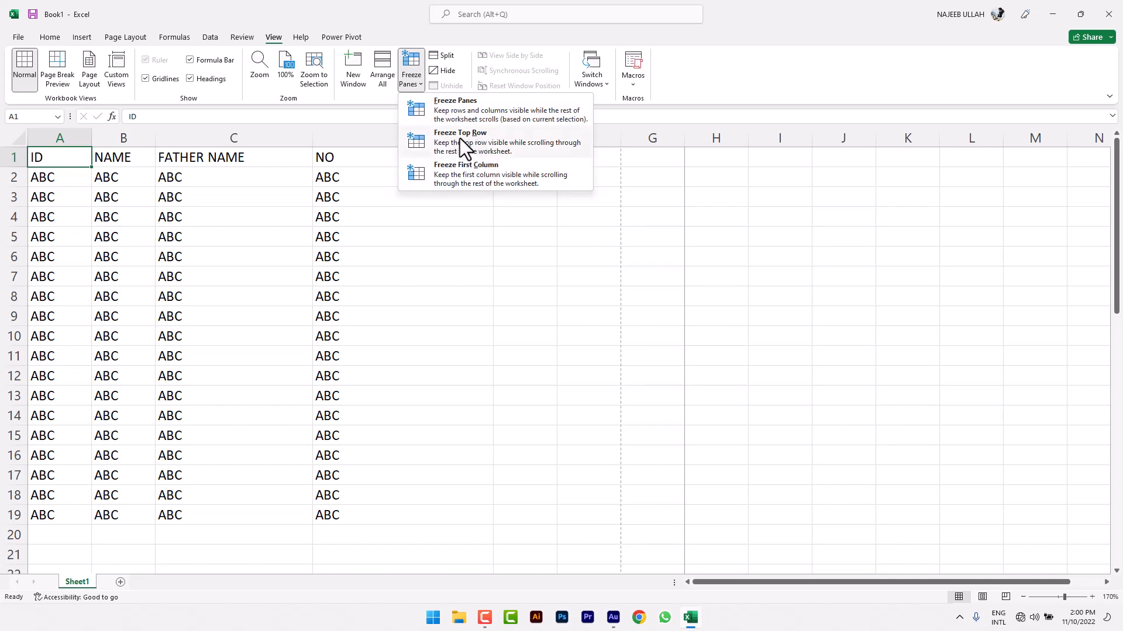
pyautogui.click(475, 139)
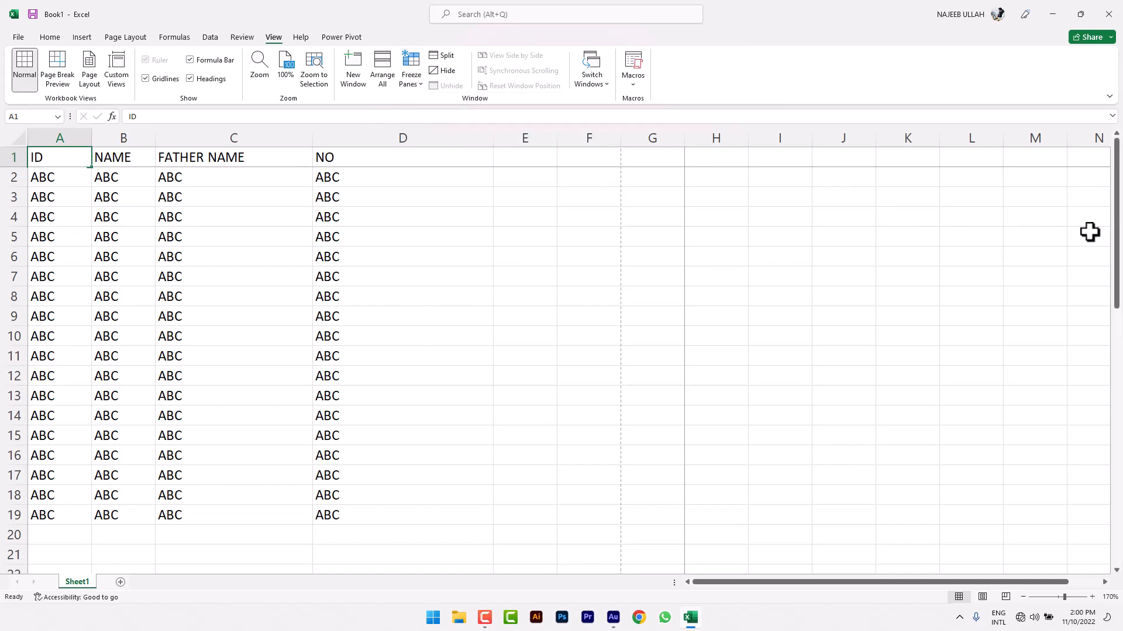
pyautogui.moveTo(1115, 221); pyautogui.dragTo(1119, 167)
# Step: Unfreeze the panes so that the header row scrolls with the rest of Sheet1
pyautogui.click(409, 75)
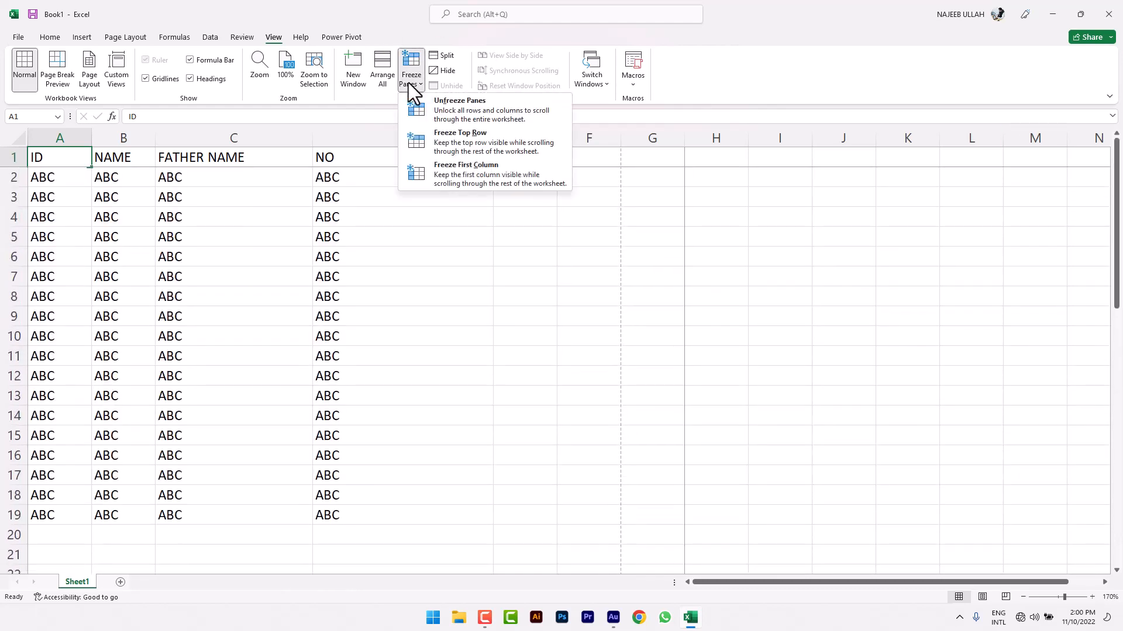
pyautogui.click(463, 111)
pyautogui.click(431, 296)
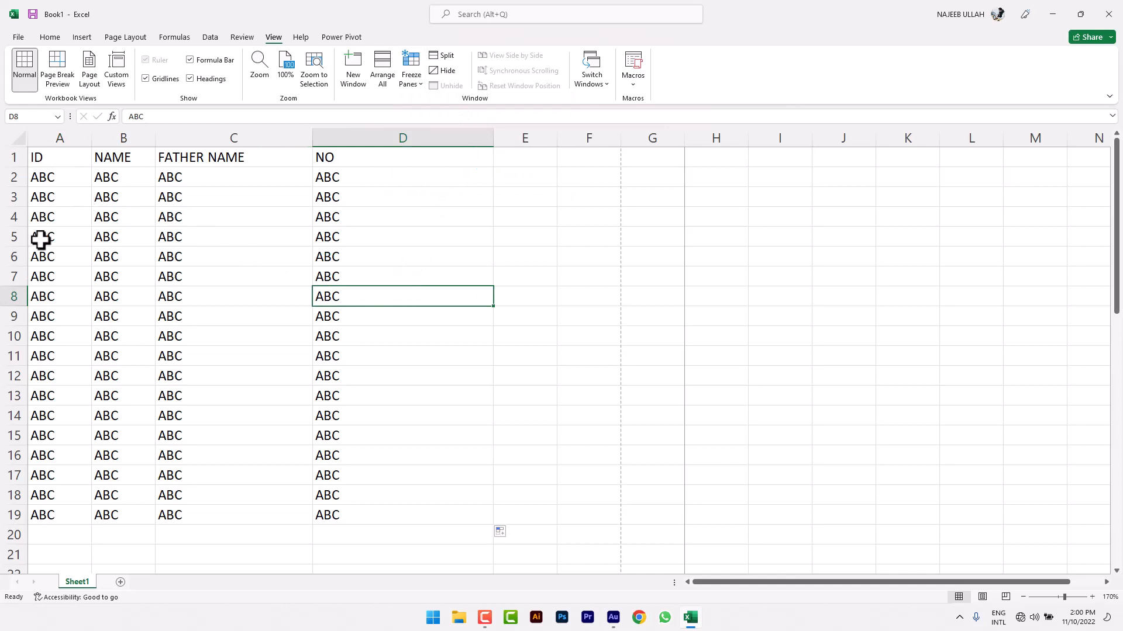
pyautogui.click(332, 263)
# Step: Move along row 15 from H15 to column Y and back to column A to examine how the unfrozen columns scroll
pyautogui.click(735, 439)
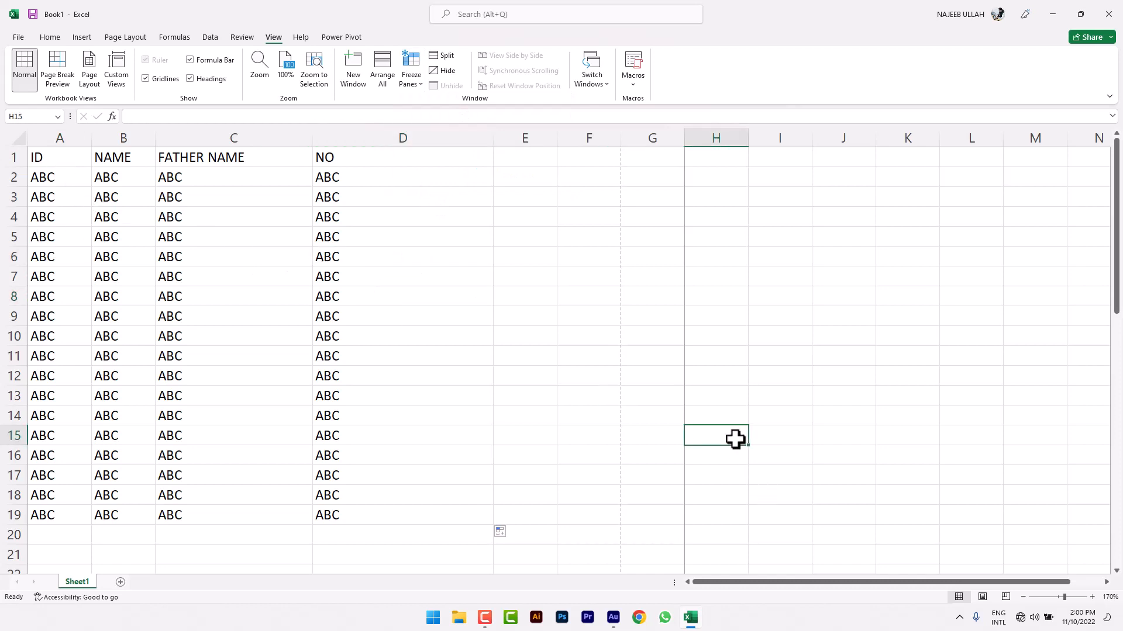
pyautogui.press('Right')
pyautogui.press('Right')
pyautogui.press('Right')
pyautogui.press('Right')
pyautogui.press('Right')
pyautogui.press('Right')
pyautogui.press('Right')
pyautogui.press('Right')
pyautogui.press('Right')
pyautogui.press('Right')
pyautogui.press('Right')
pyautogui.press('Right')
pyautogui.press('Right')
pyautogui.press('Right')
pyautogui.press('Right')
pyautogui.press('Right')
pyautogui.press('Right')
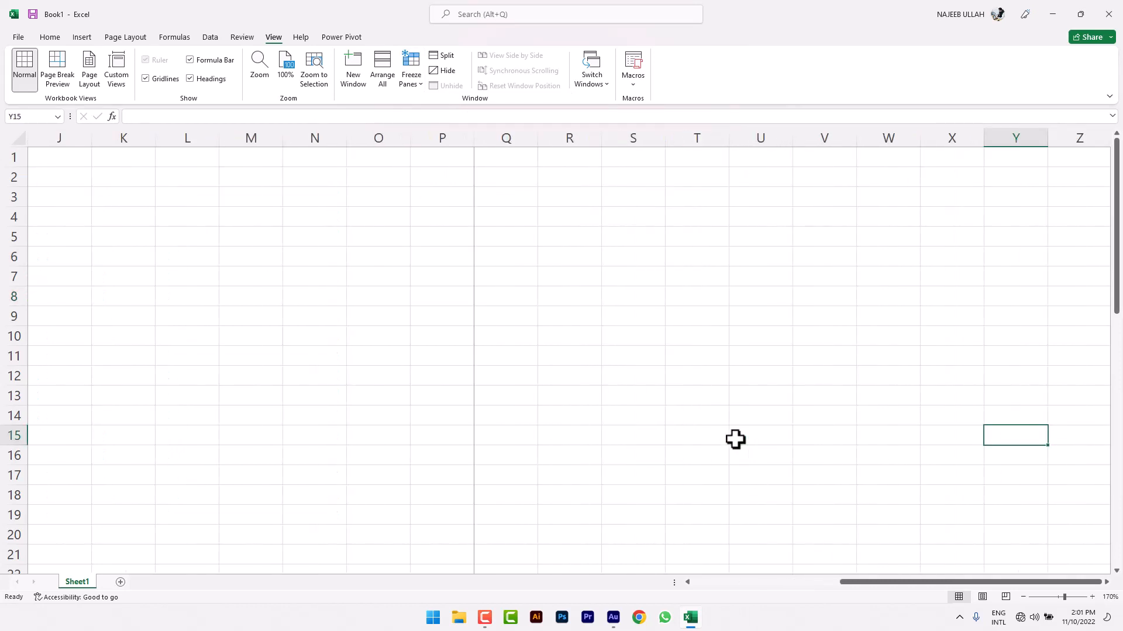
pyautogui.press('Left')
pyautogui.press('Left')
pyautogui.press('Left')
pyautogui.press('Left')
pyautogui.press('Left')
pyautogui.press('Left')
pyautogui.press('Left')
pyautogui.press('Left')
pyautogui.press('Left')
pyautogui.press('Left')
pyautogui.press('Left')
pyautogui.press('Left')
pyautogui.press('Left')
pyautogui.press('Left')
pyautogui.press('Left')
pyautogui.press('Left')
pyautogui.press('Left')
pyautogui.press('Left')
pyautogui.press('Left')
pyautogui.press('Left')
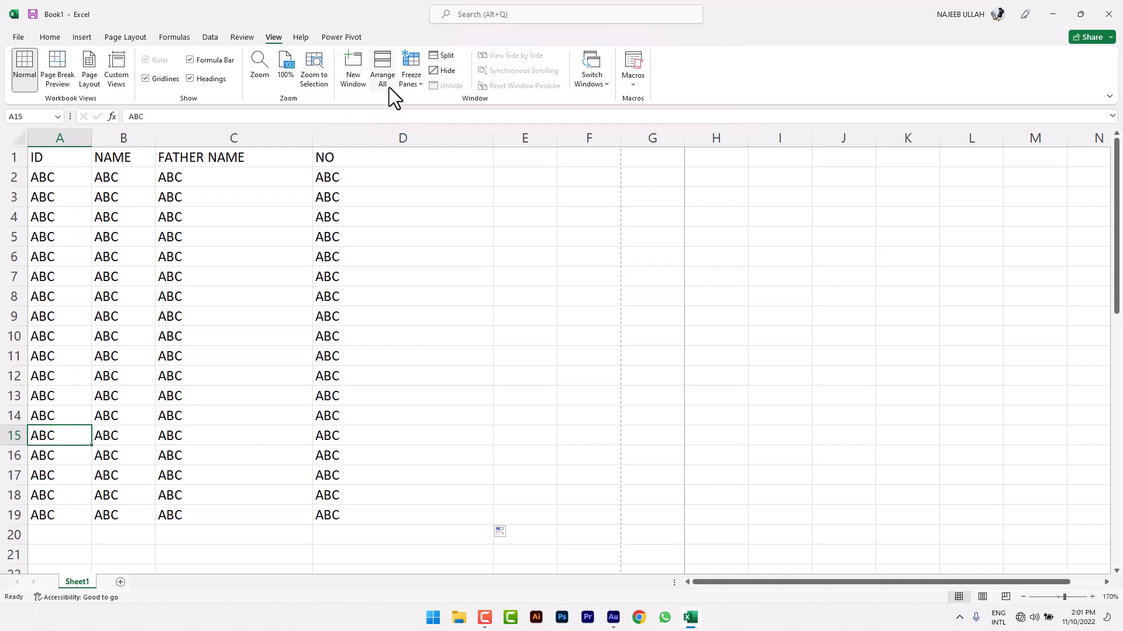
# Step: Freeze the first column of Sheet1 and select cell E4
pyautogui.click(403, 82)
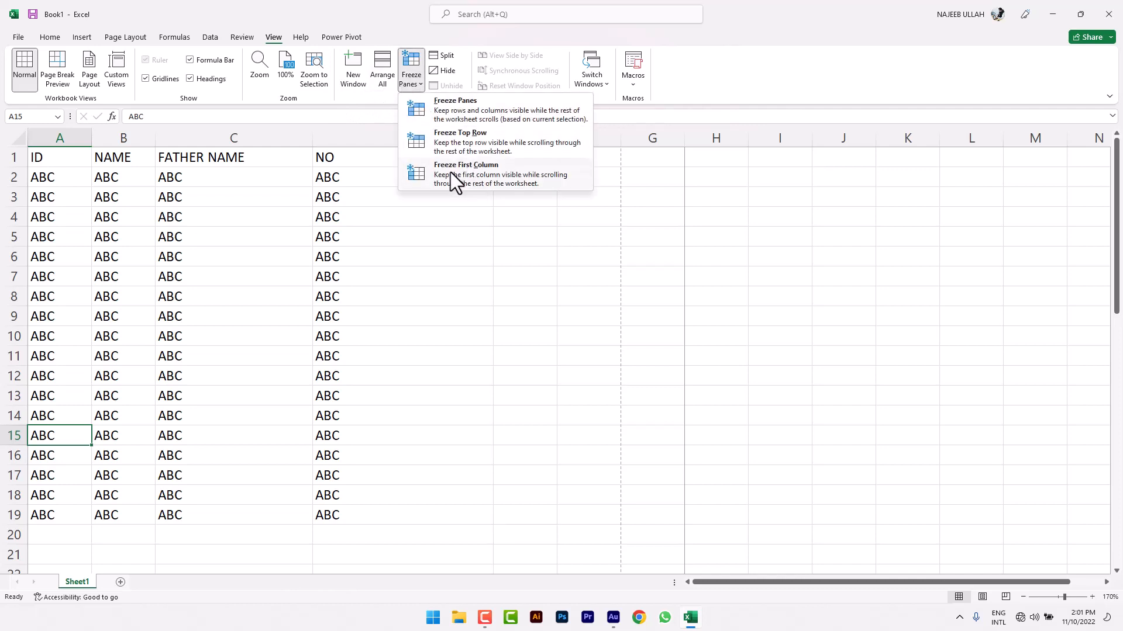
pyautogui.click(465, 172)
pyautogui.click(498, 224)
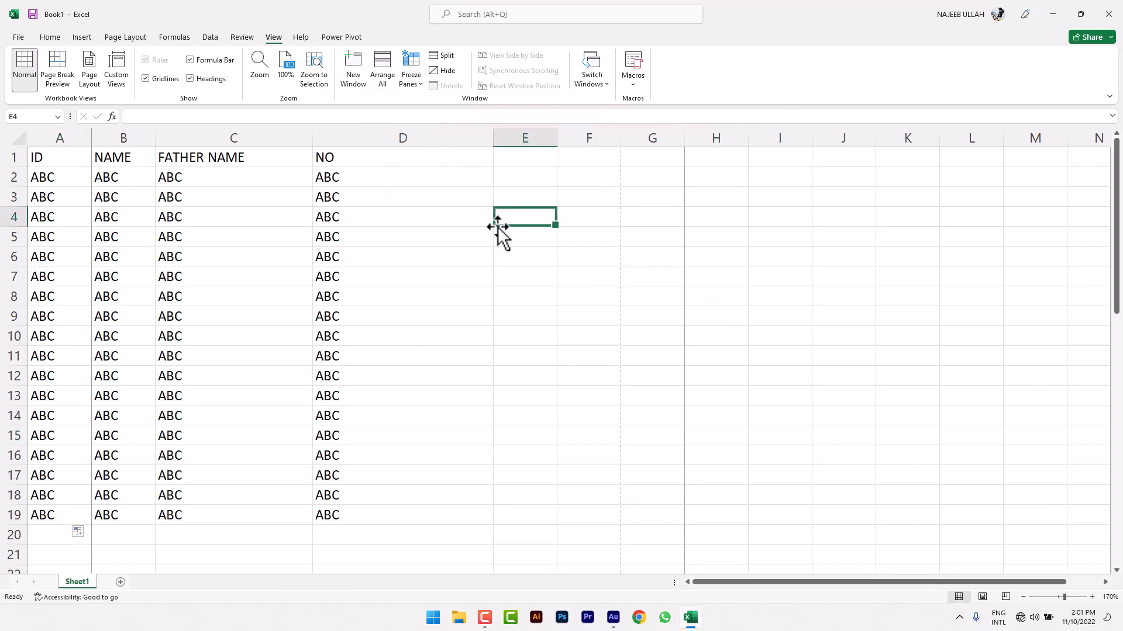
# Step: Move along row 4 to the far columns and back to A4 to examine how the frozen ID column behaves
pyautogui.press('Right')
pyautogui.press('Right')
pyautogui.press('Right')
pyautogui.press('Right')
pyautogui.press('Right')
pyautogui.press('Right')
pyautogui.press('Right')
pyautogui.press('Right')
pyautogui.press('Right')
pyautogui.press('Right')
pyautogui.press('Right')
pyautogui.press('Right')
pyautogui.press('Right')
pyautogui.press('Right')
pyautogui.press('Right')
pyautogui.press('Right')
pyautogui.press('Right')
pyautogui.press('Right')
pyautogui.press('Right')
pyautogui.press('Right')
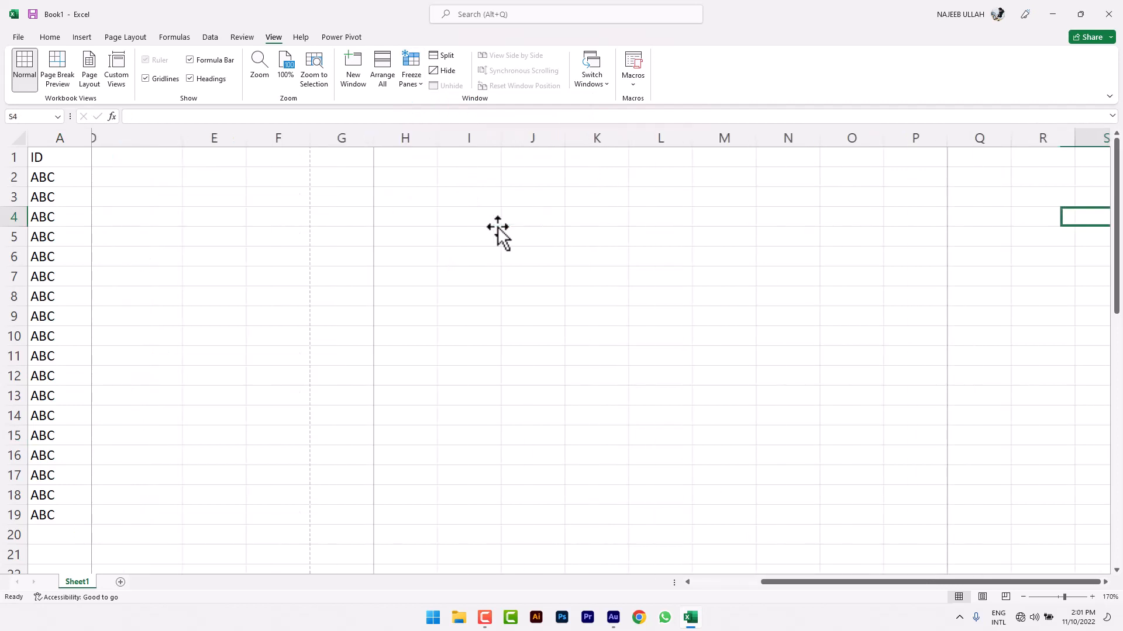
pyautogui.press('Right')
pyautogui.press('Right')
pyautogui.press('Right')
pyautogui.press('Right')
pyautogui.press('Right')
pyautogui.press('Right')
pyautogui.press('Right')
pyautogui.press('Right')
pyautogui.press('Right')
pyautogui.press('Right')
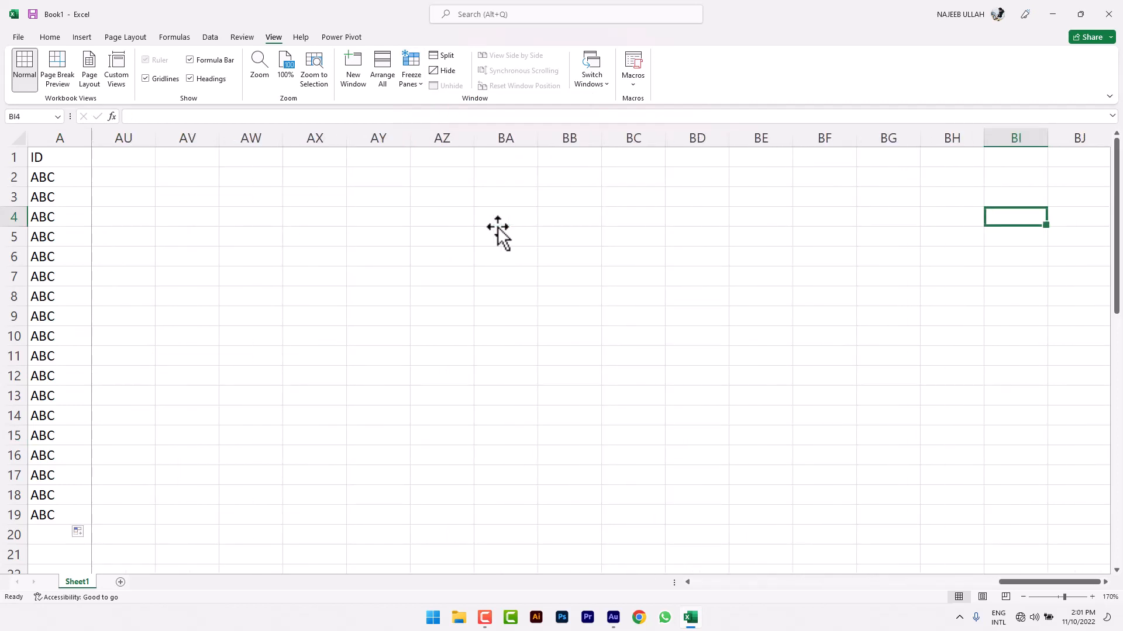
pyautogui.press('Left')
pyautogui.press('Left')
pyautogui.press('Left')
pyautogui.press('Left')
pyautogui.press('Left')
pyautogui.press('Left')
pyautogui.press('Left')
pyautogui.press('Left')
pyautogui.press('Left')
pyautogui.press('Left')
pyautogui.press('Left')
pyautogui.press('Left')
pyautogui.press('Left')
pyautogui.press('Left')
pyautogui.press('Left')
pyautogui.press('Left')
pyautogui.press('Left')
pyautogui.press('Left')
pyautogui.press('Left')
pyautogui.press('Left')
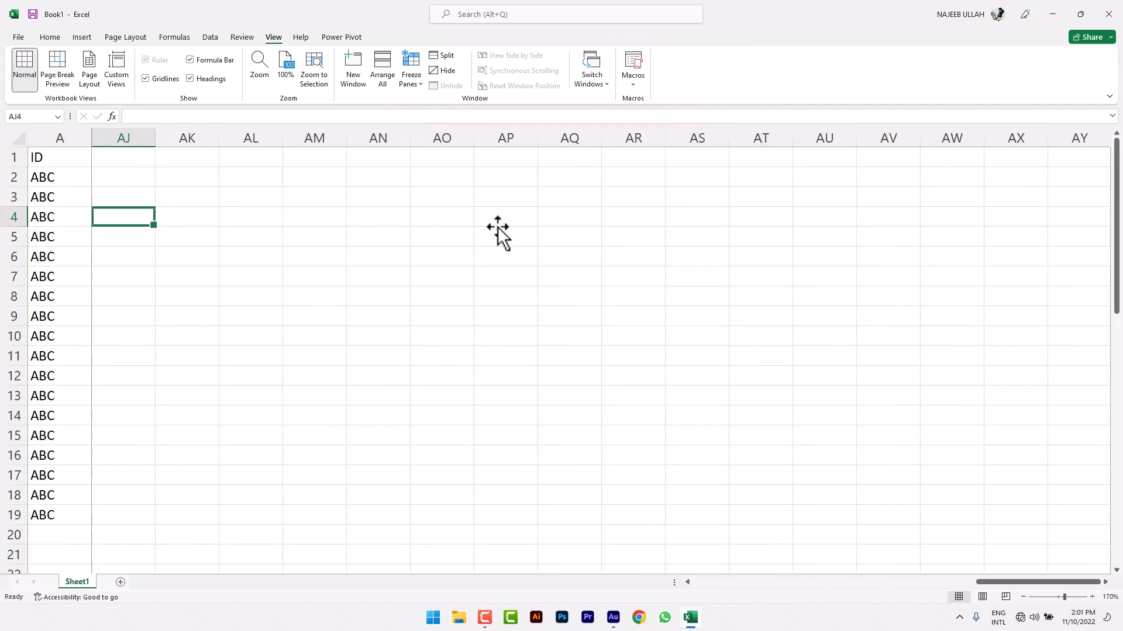
pyautogui.press('Left')
pyautogui.press('Left')
pyautogui.press('Left')
pyautogui.press('Left')
pyautogui.press('Left')
pyautogui.press('Left')
pyautogui.press('Left')
pyautogui.press('Left')
pyautogui.press('Left')
pyautogui.press('Left')
pyautogui.press('Left')
pyautogui.press('Left')
pyautogui.press('Left')
pyautogui.press('Left')
pyautogui.press('Left')
pyautogui.press('Left')
pyautogui.press('Left')
pyautogui.press('Left')
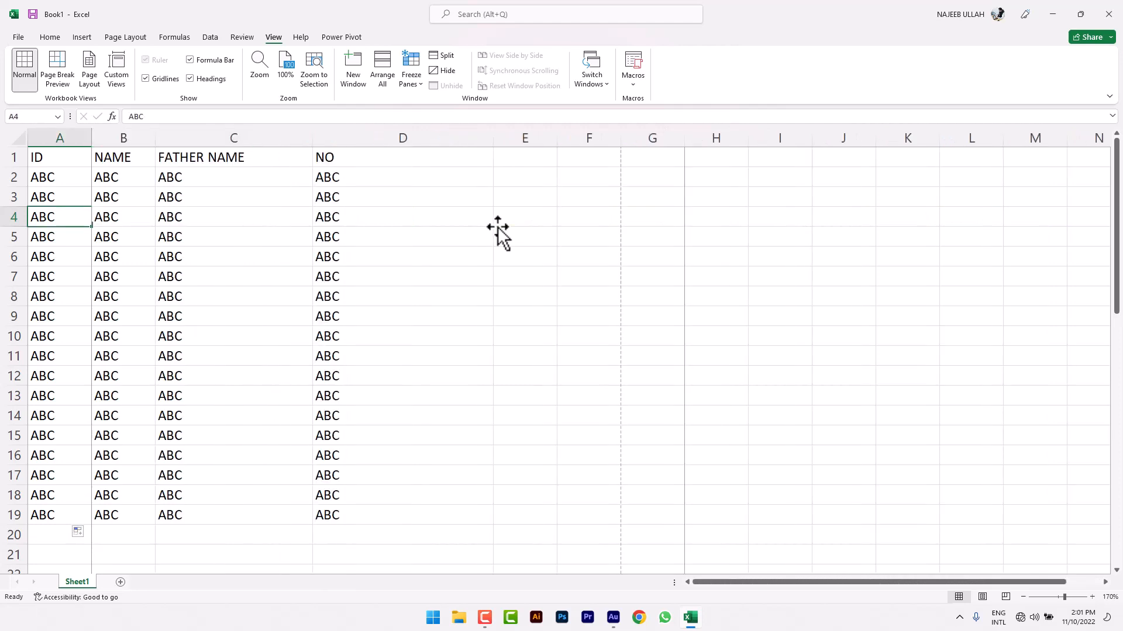
# Step: Unfreeze the first column and select cell D5
pyautogui.click(421, 80)
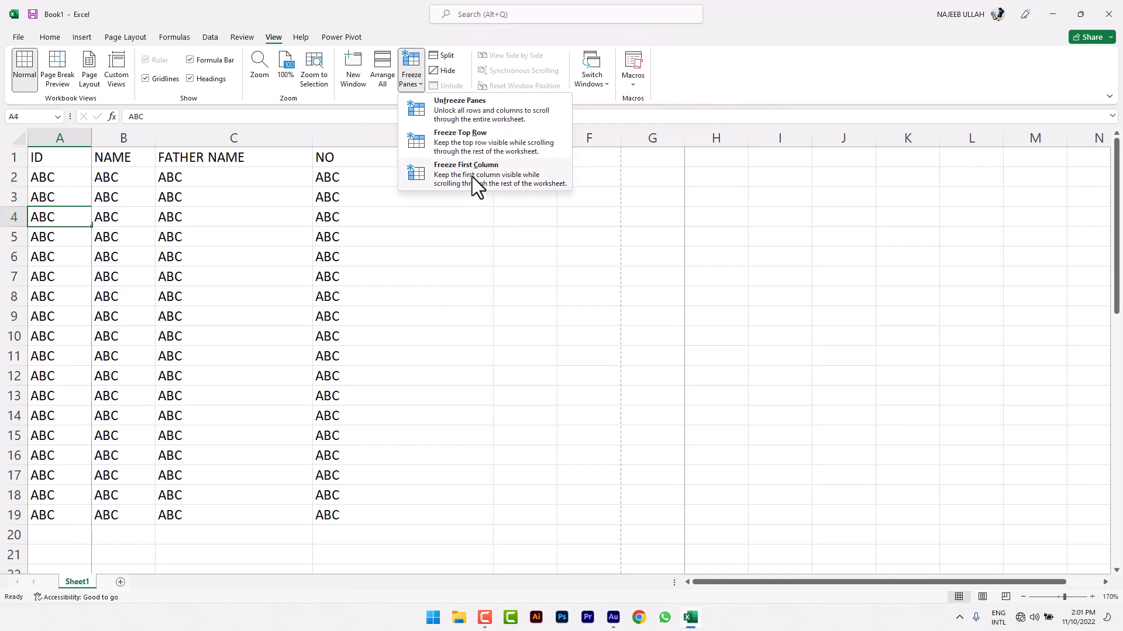
pyautogui.click(466, 111)
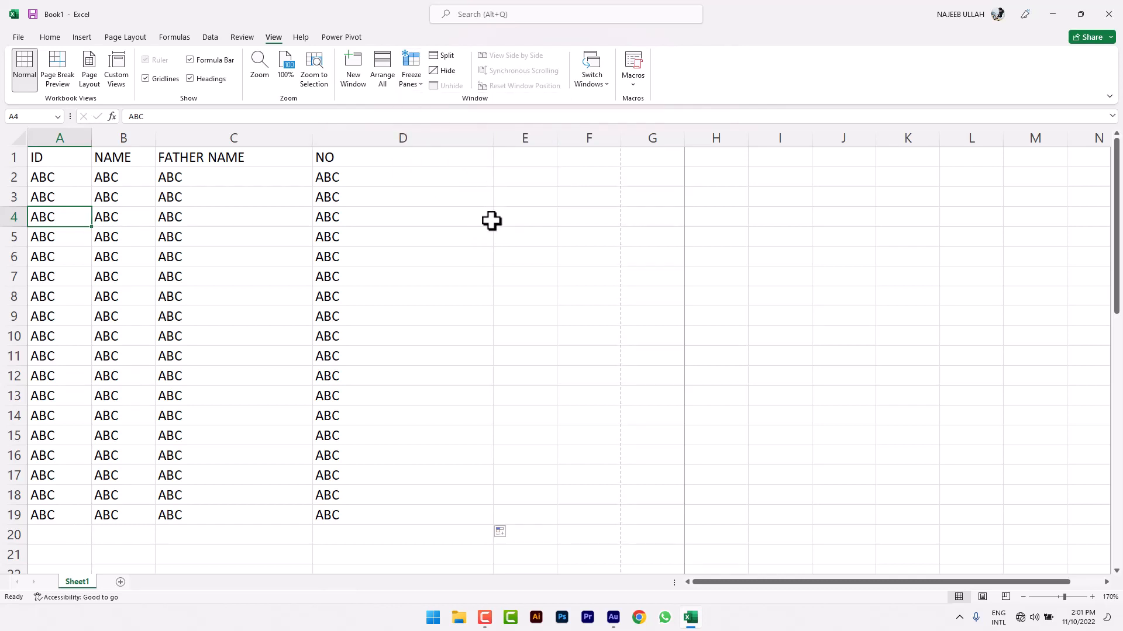
pyautogui.click(476, 237)
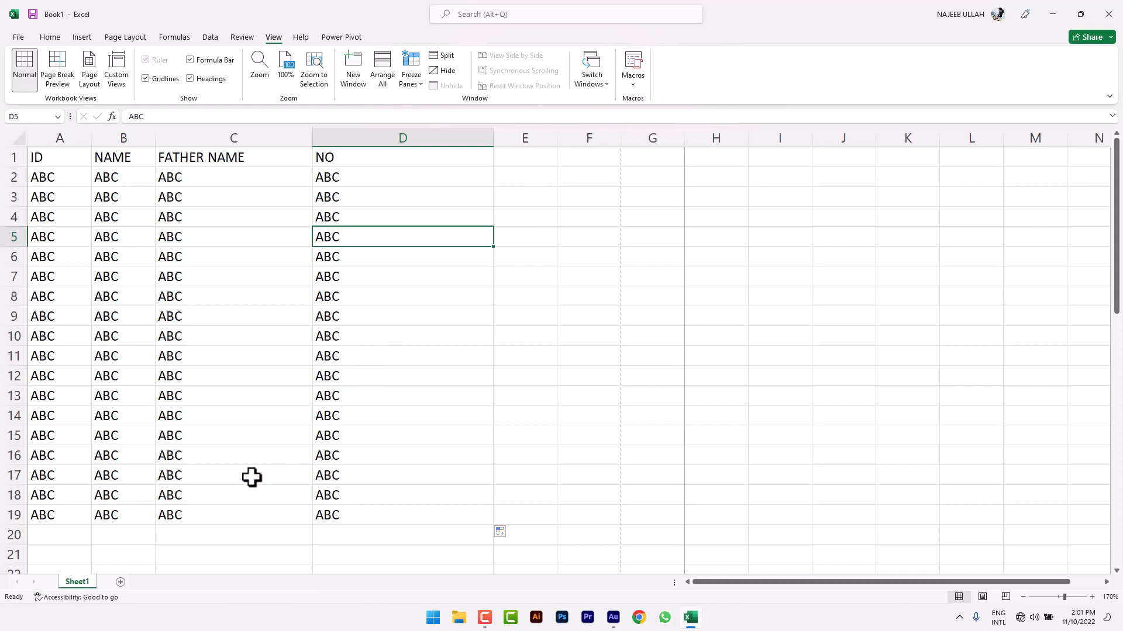
# Step: Add a new worksheet after Sheet1 and zoom it in to 160%
pyautogui.click(120, 582)
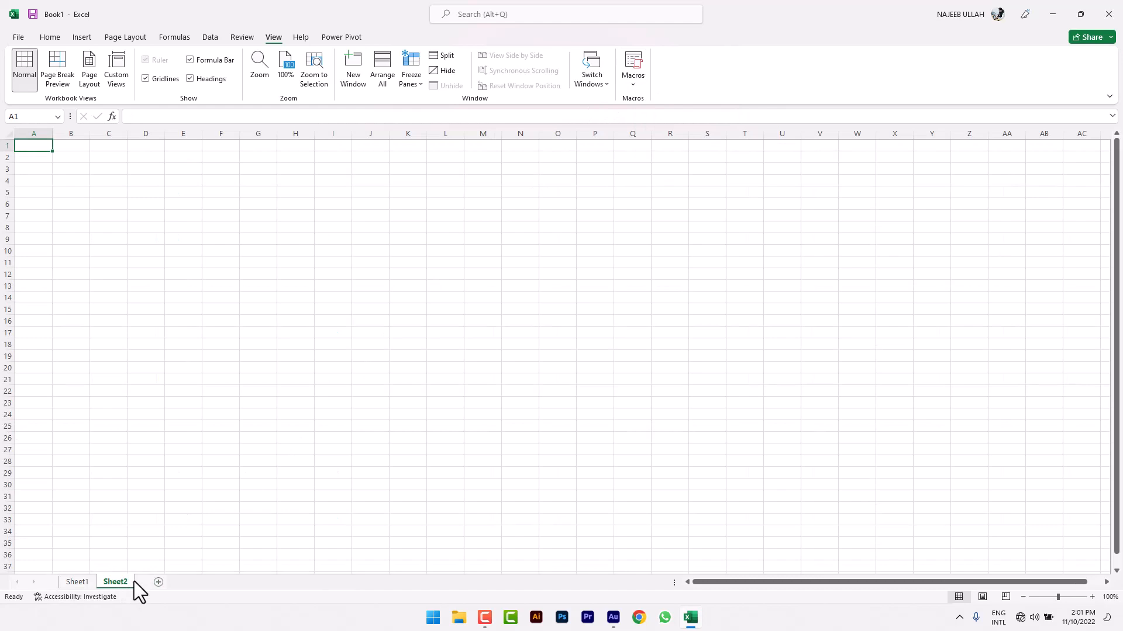
pyautogui.click(181, 313)
pyautogui.click(158, 251)
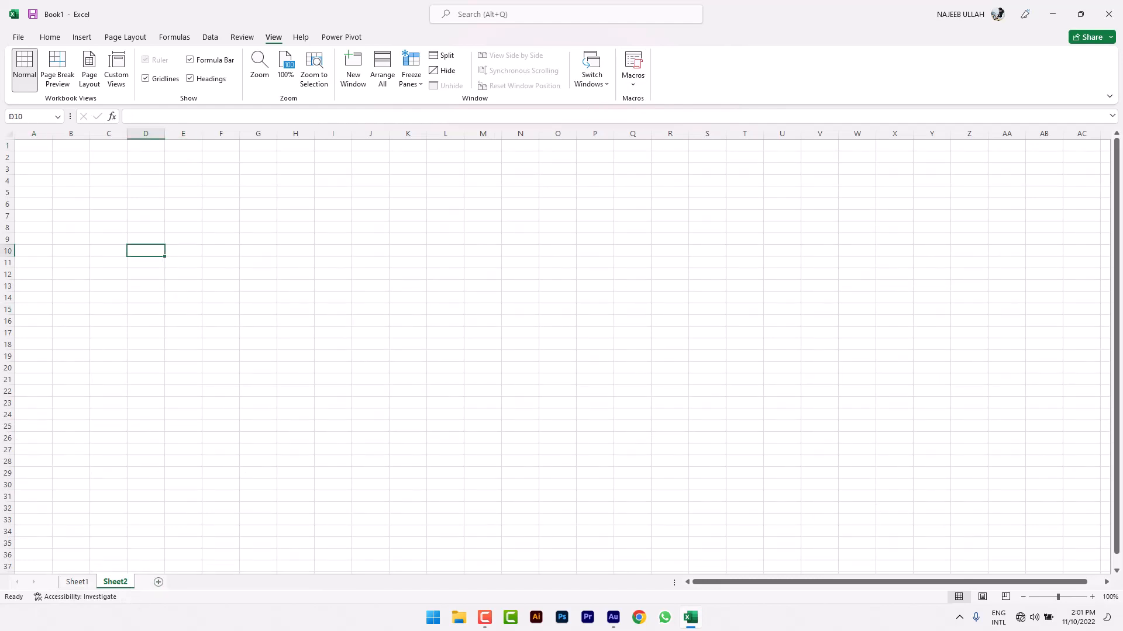
pyautogui.click(1091, 597)
pyautogui.click(1091, 597)
pyautogui.click(1092, 597)
pyautogui.click(1091, 597)
pyautogui.click(1092, 597)
pyautogui.click(1091, 597)
pyautogui.click(292, 222)
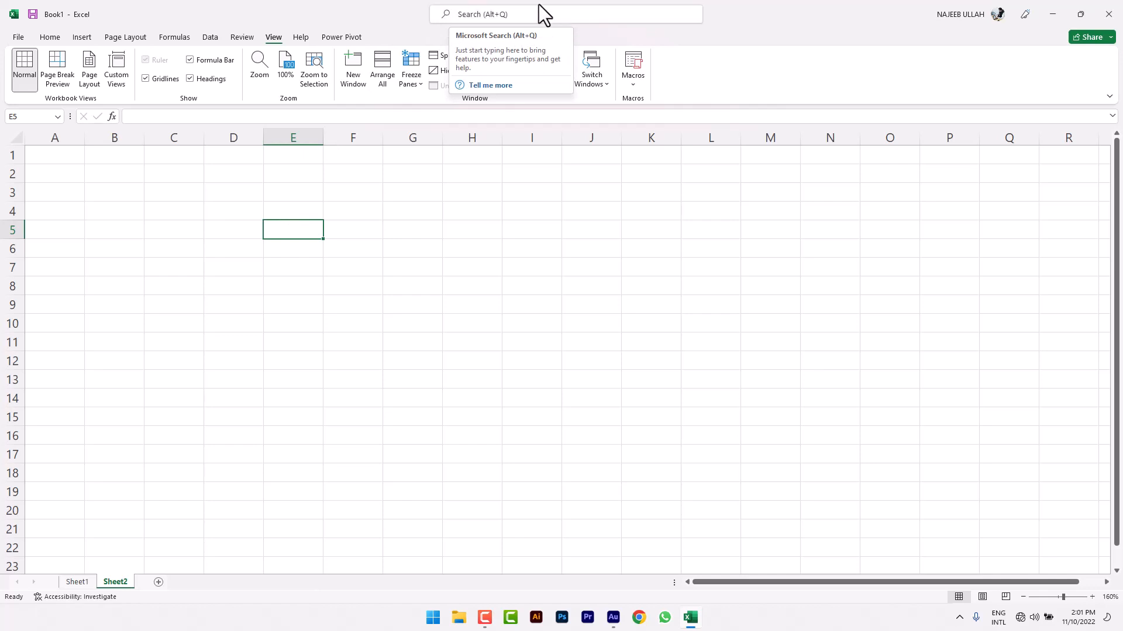
# Step: Start recording a macro with the name Macro1, stored in This Workbook
pyautogui.click(623, 89)
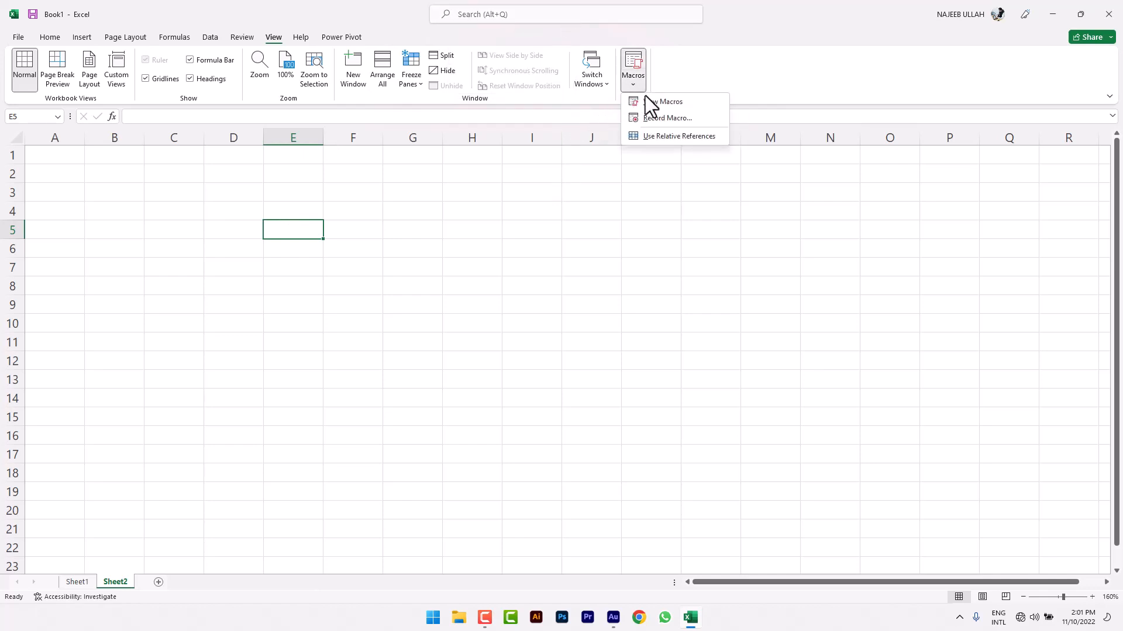
pyautogui.click(657, 121)
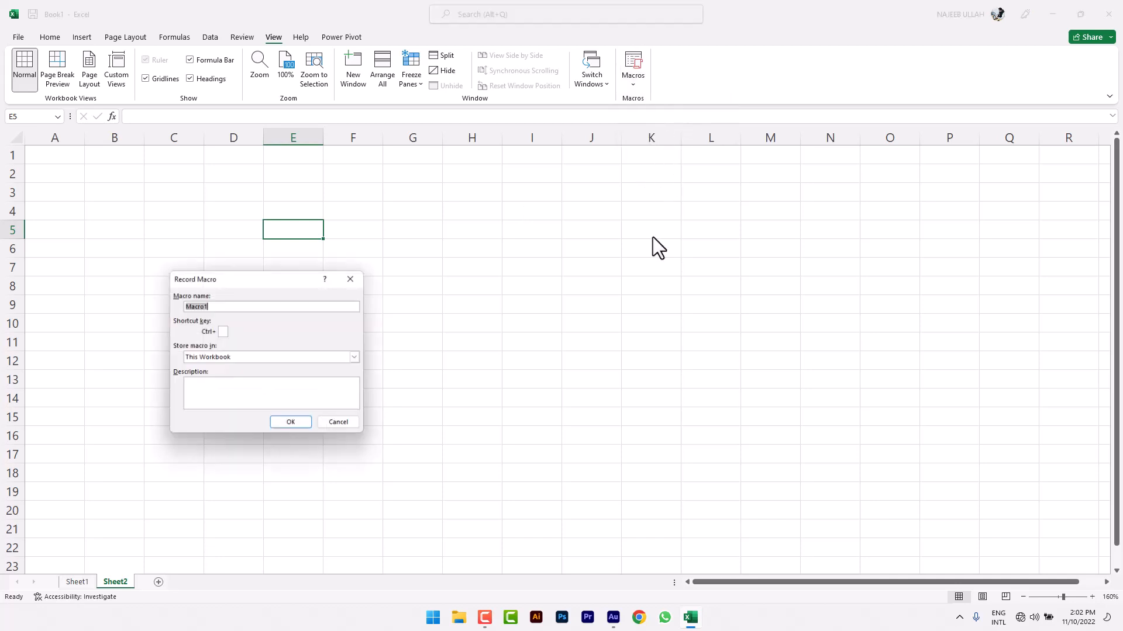
pyautogui.click(293, 425)
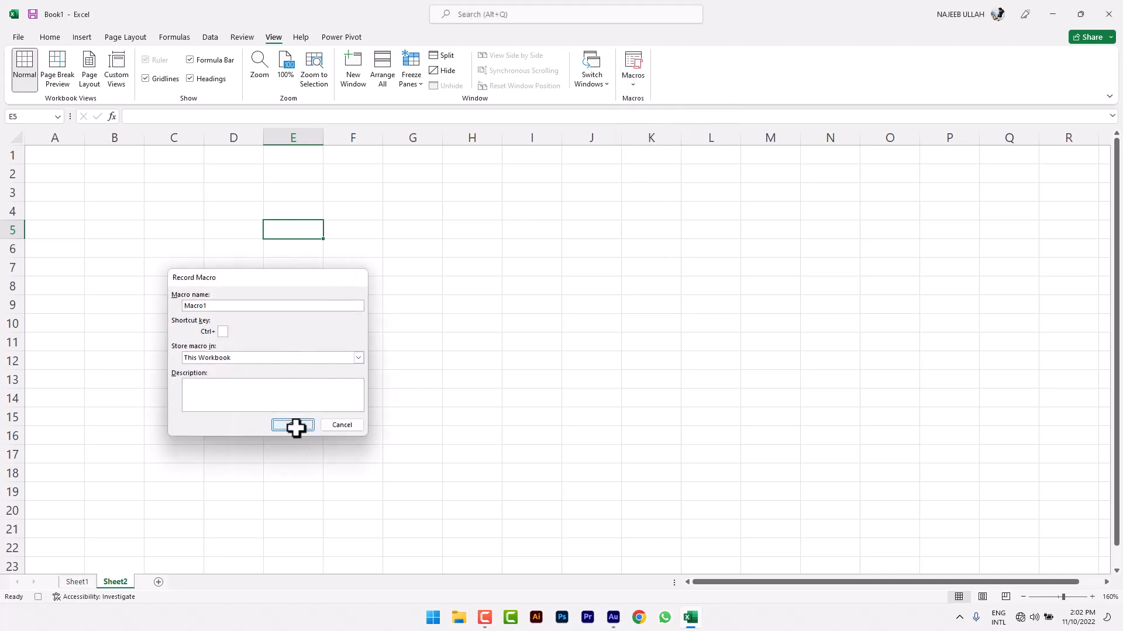
# Step: Enter ABC\, 123 and XYZ in cells D4 to D6 while the macro is recording
pyautogui.click(249, 218)
pyautogui.write('ABC\\')
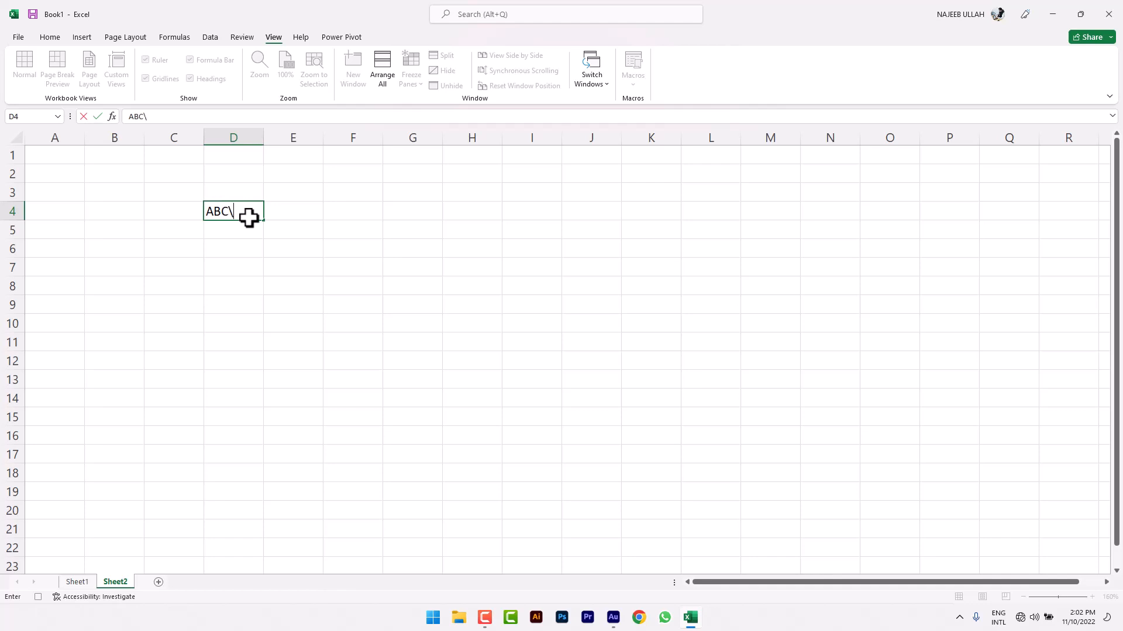
pyautogui.press('Return')
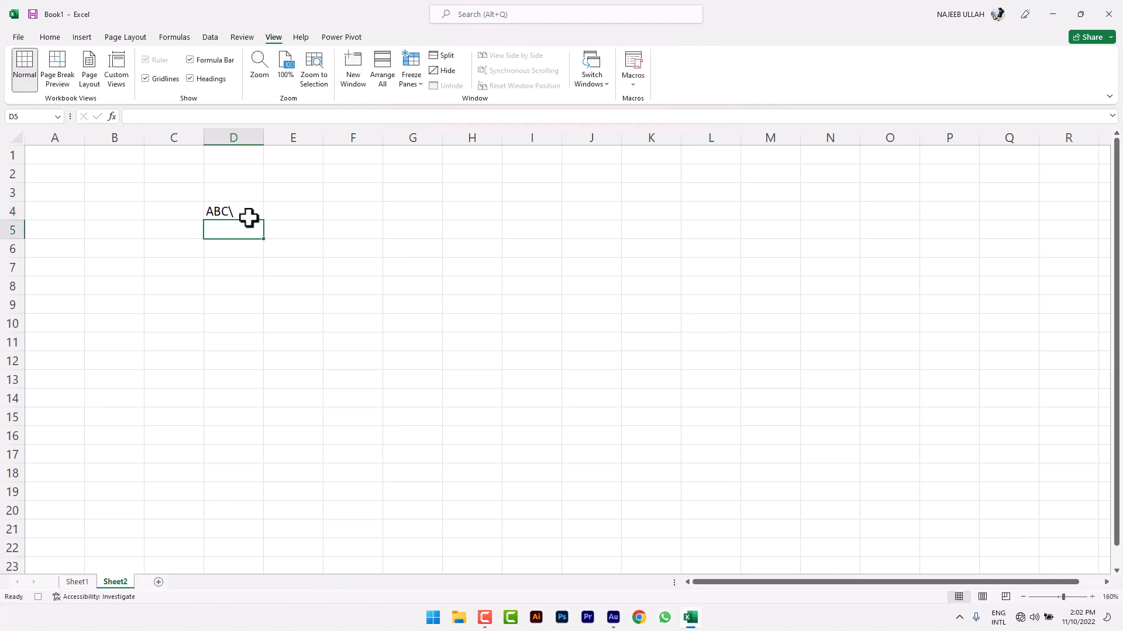
pyautogui.write('123')
pyautogui.press('Return')
pyautogui.write('XYZ')
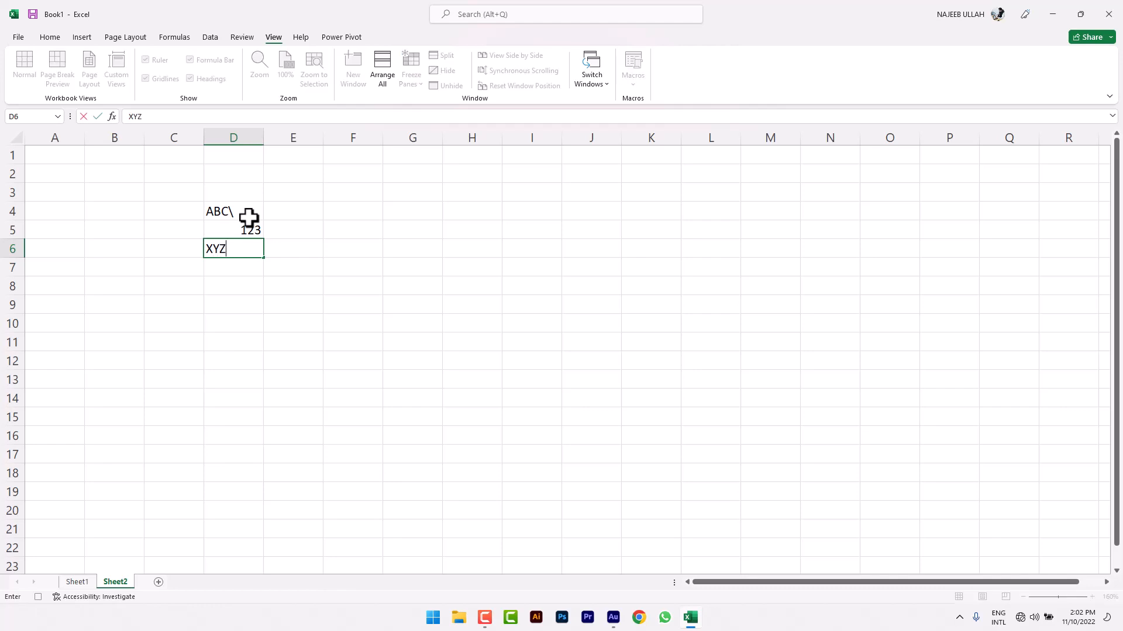
pyautogui.press('Return')
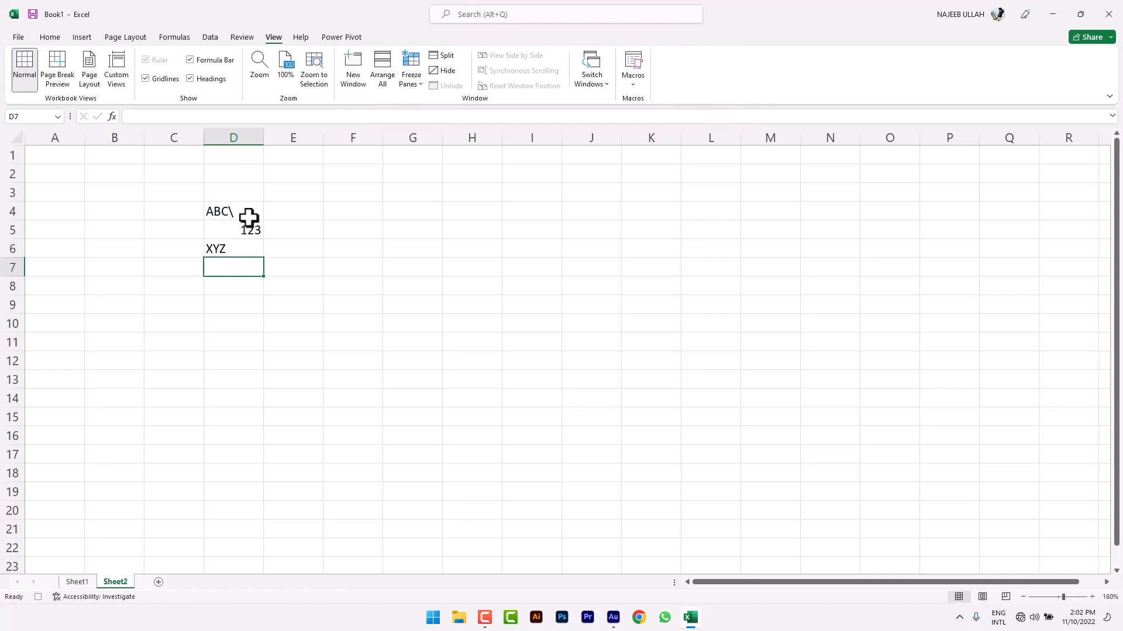
# Step: Stop recording the macro and clear the entries in the range C4:E9
pyautogui.click(634, 83)
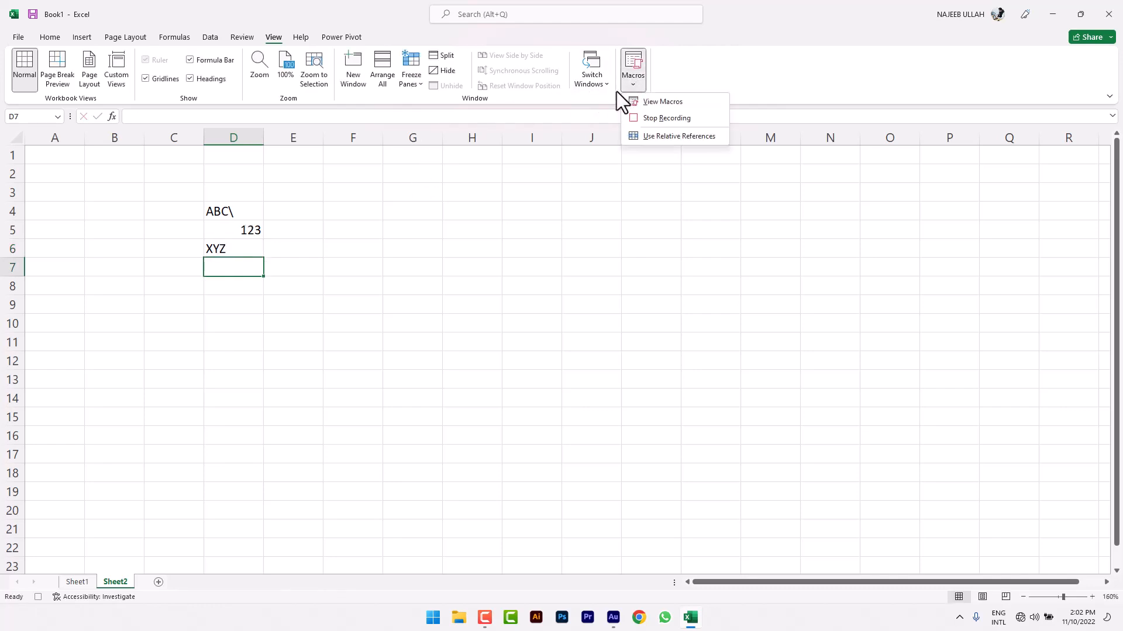
pyautogui.click(667, 120)
pyautogui.click(396, 316)
pyautogui.moveTo(199, 211); pyautogui.dragTo(273, 307)
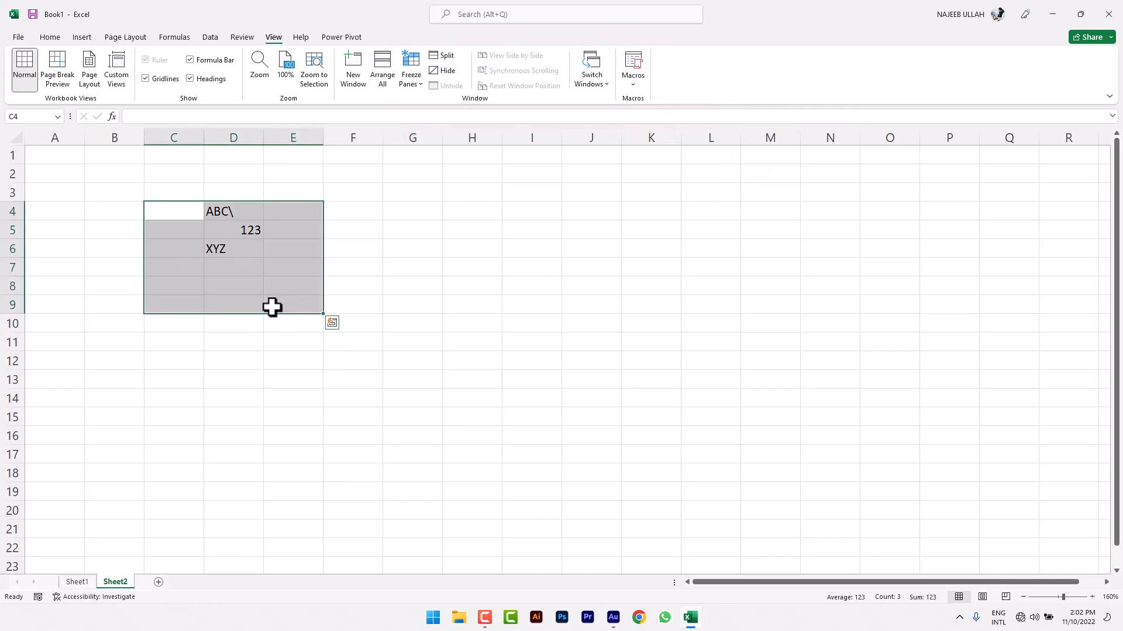
pyautogui.press('Delete')
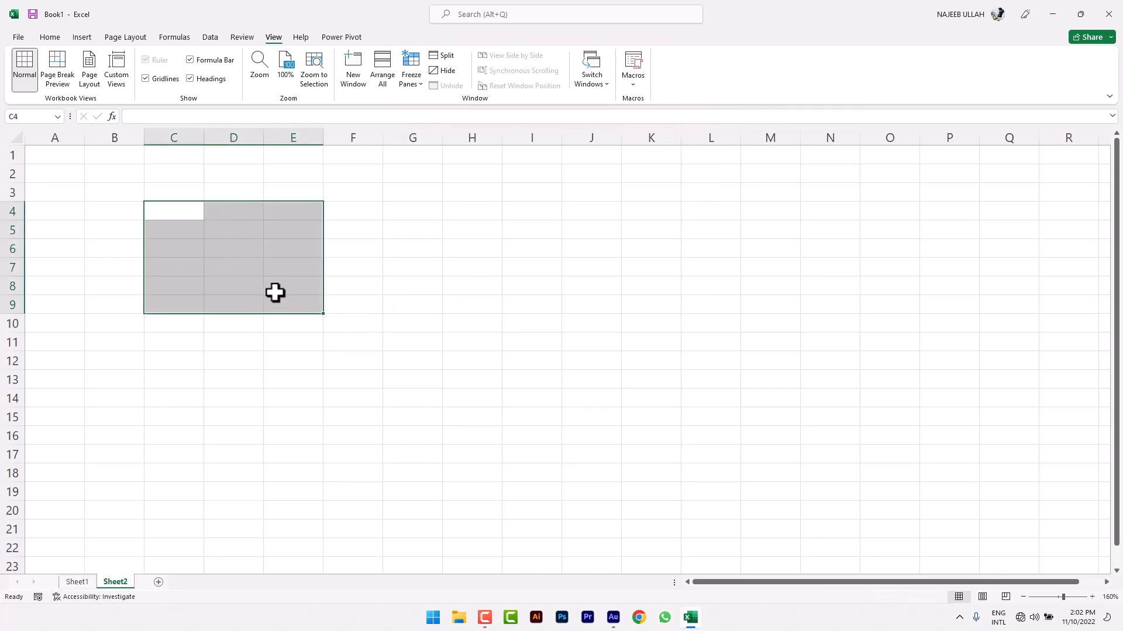
# Step: Run the recorded macro Macro1 on Sheet2 with cell G4 selected
pyautogui.click(429, 214)
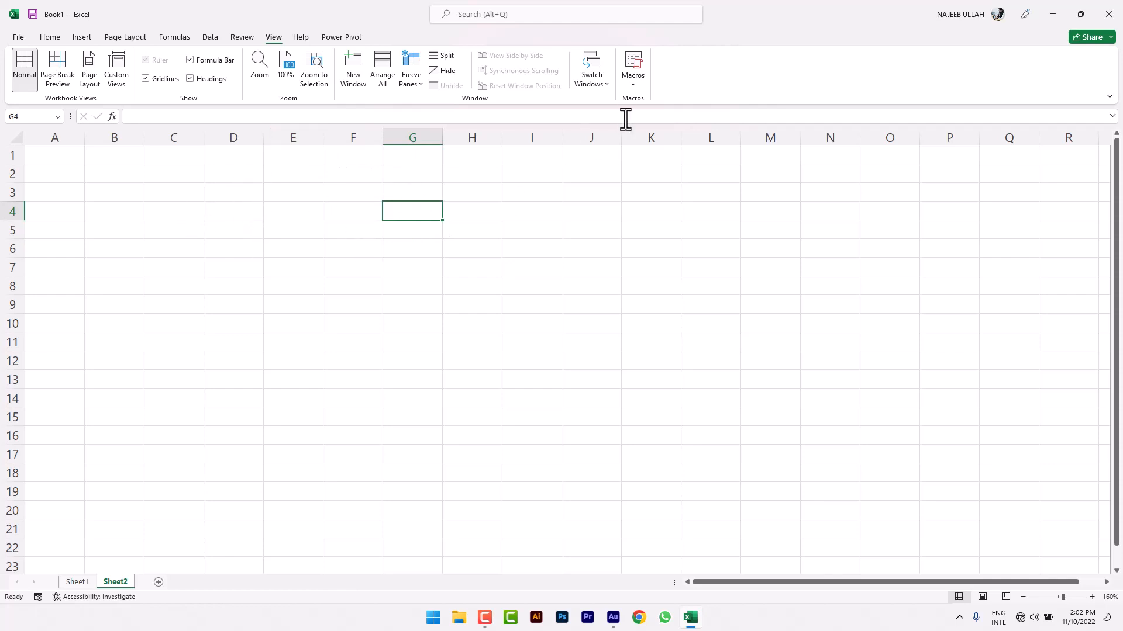
pyautogui.click(625, 88)
pyautogui.click(642, 106)
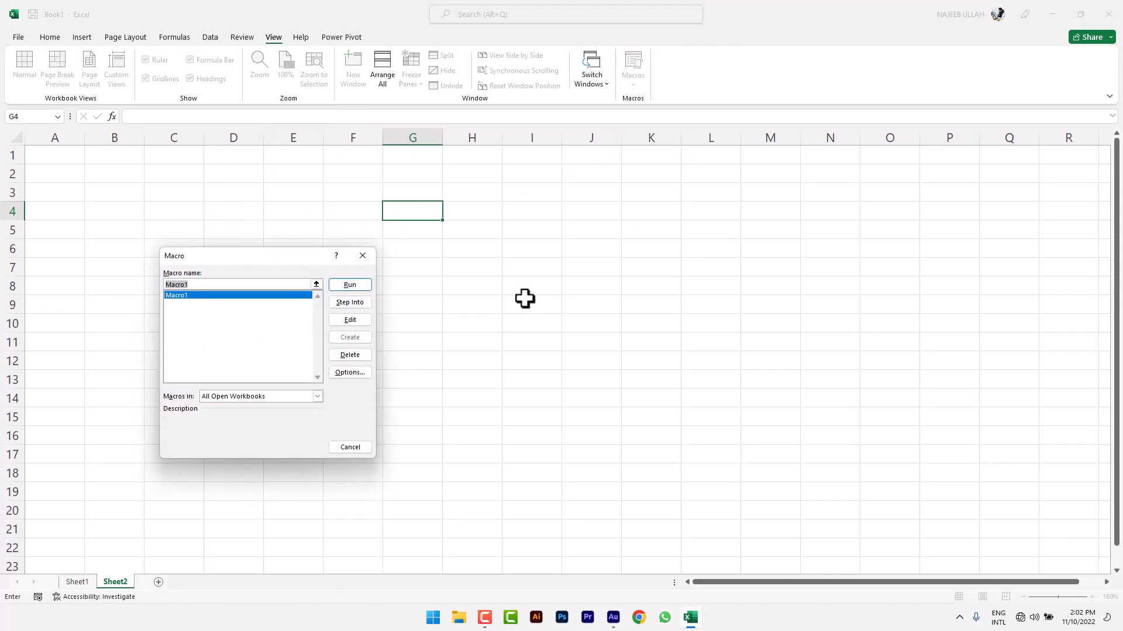
pyautogui.click(354, 285)
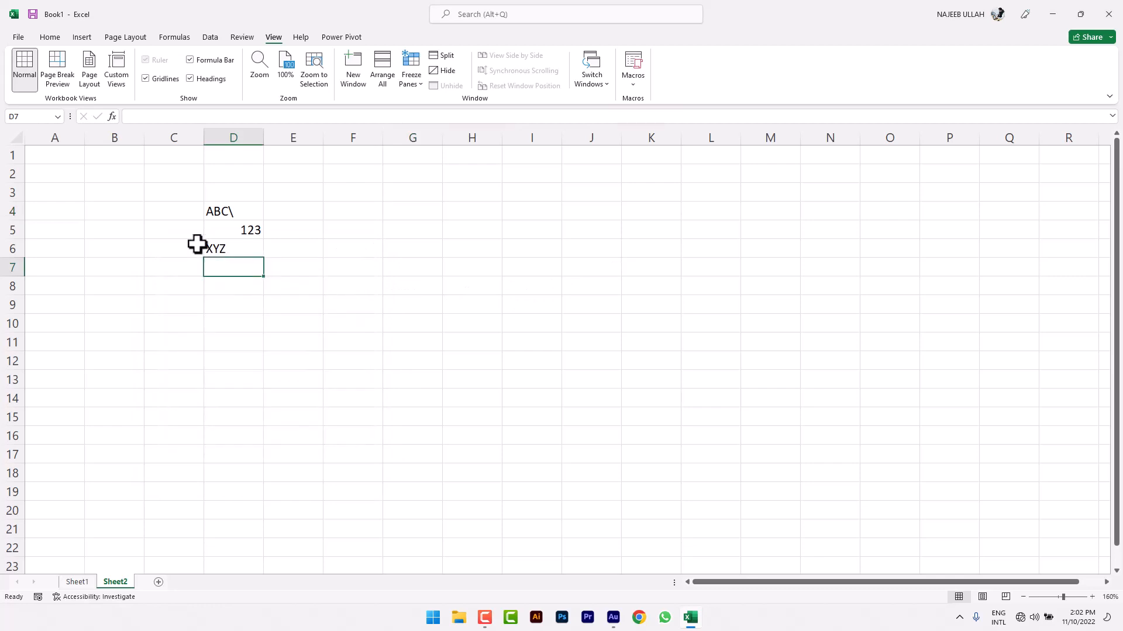
# Step: Clear the macro's entries from the range C3:E7 and select cell K9
pyautogui.moveTo(188, 197); pyautogui.dragTo(296, 271)
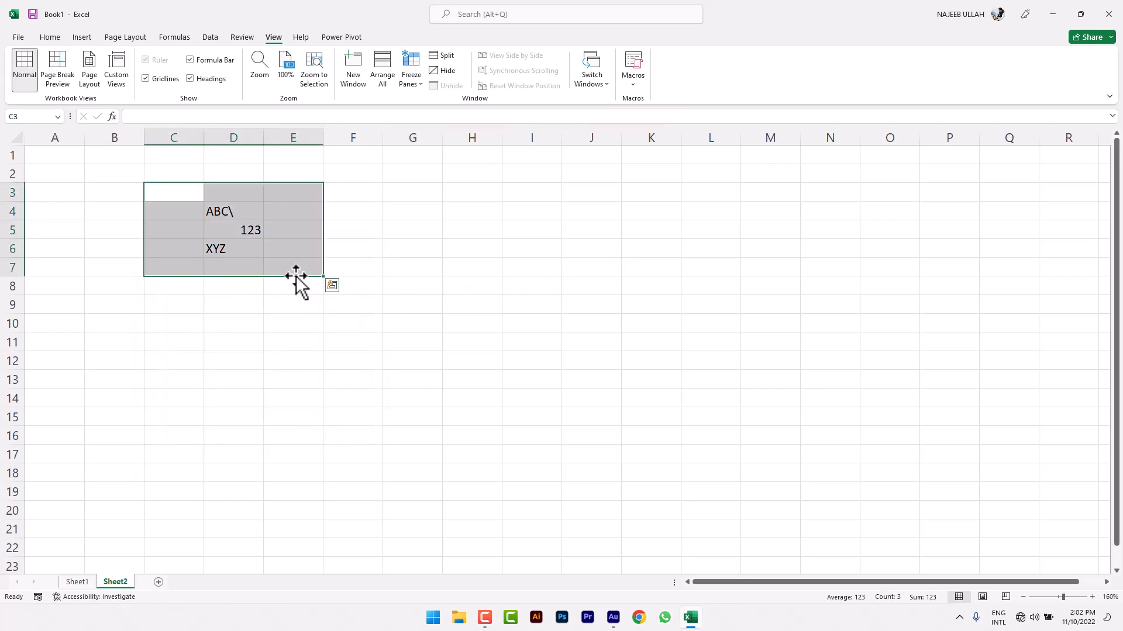
pyautogui.press('Delete')
pyautogui.click(641, 301)
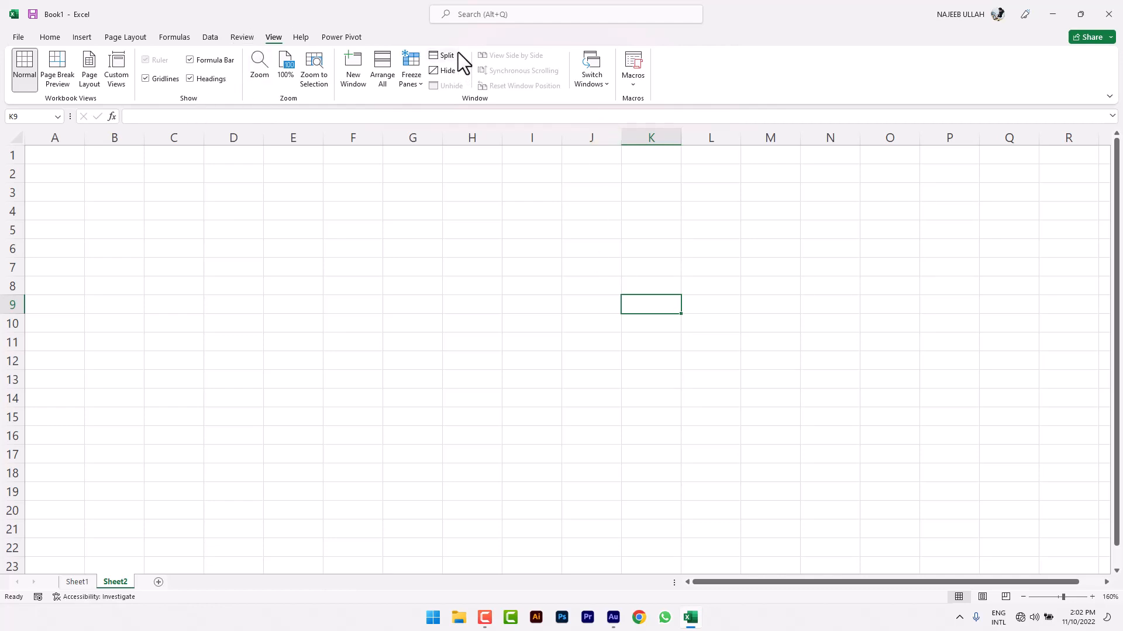
# Step: Look through the Help and Power Pivot commands and the source options for inserting a PivotTable
pyautogui.click(302, 38)
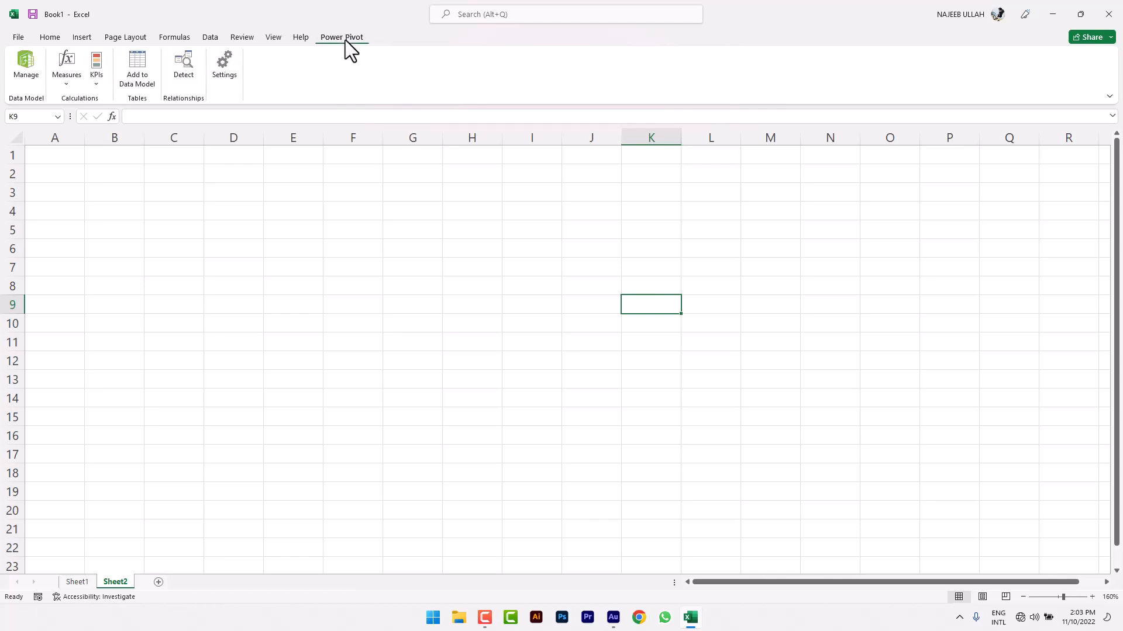
pyautogui.click(82, 39)
pyautogui.click(31, 89)
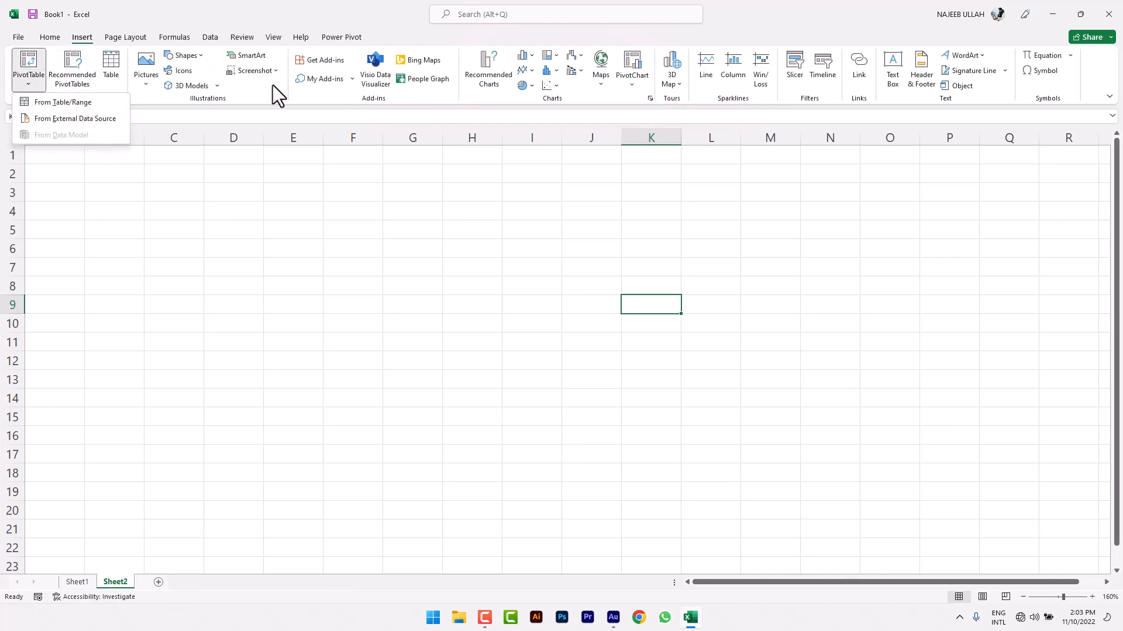
pyautogui.click(340, 36)
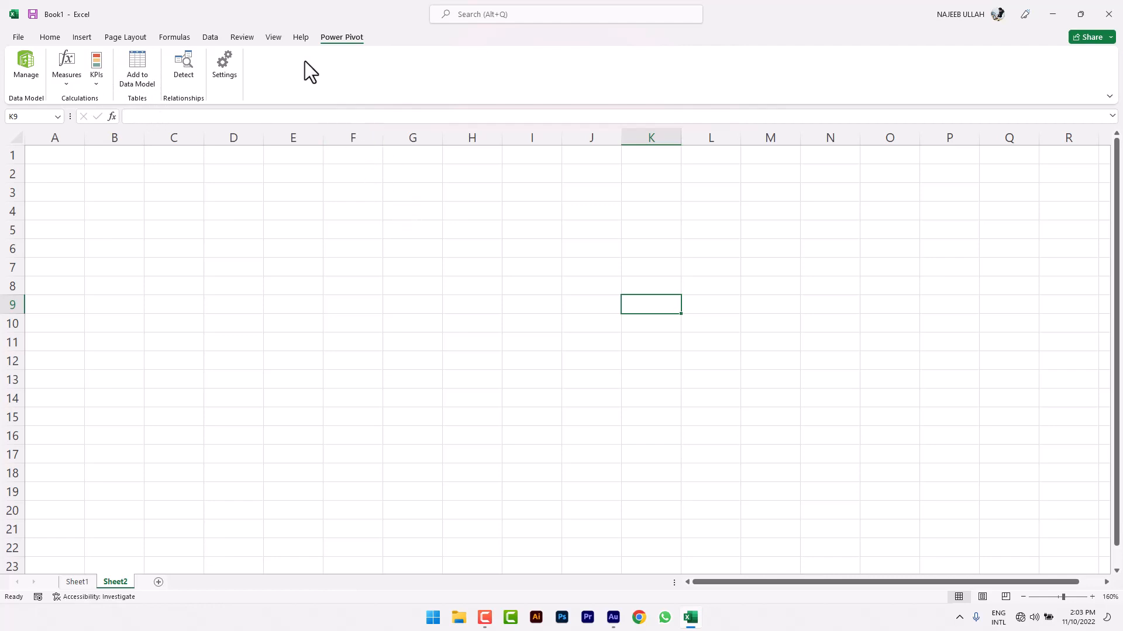
# Step: Return to the Home commands and minimize the workbook window to show the desktop
pyautogui.click(50, 42)
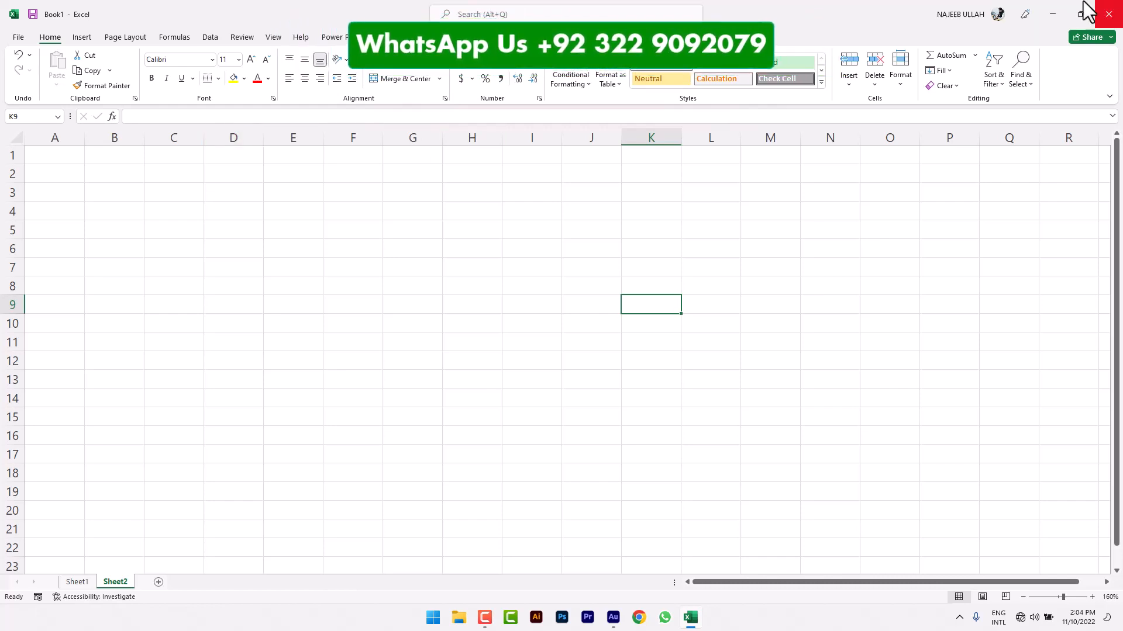
pyautogui.click(1062, 3)
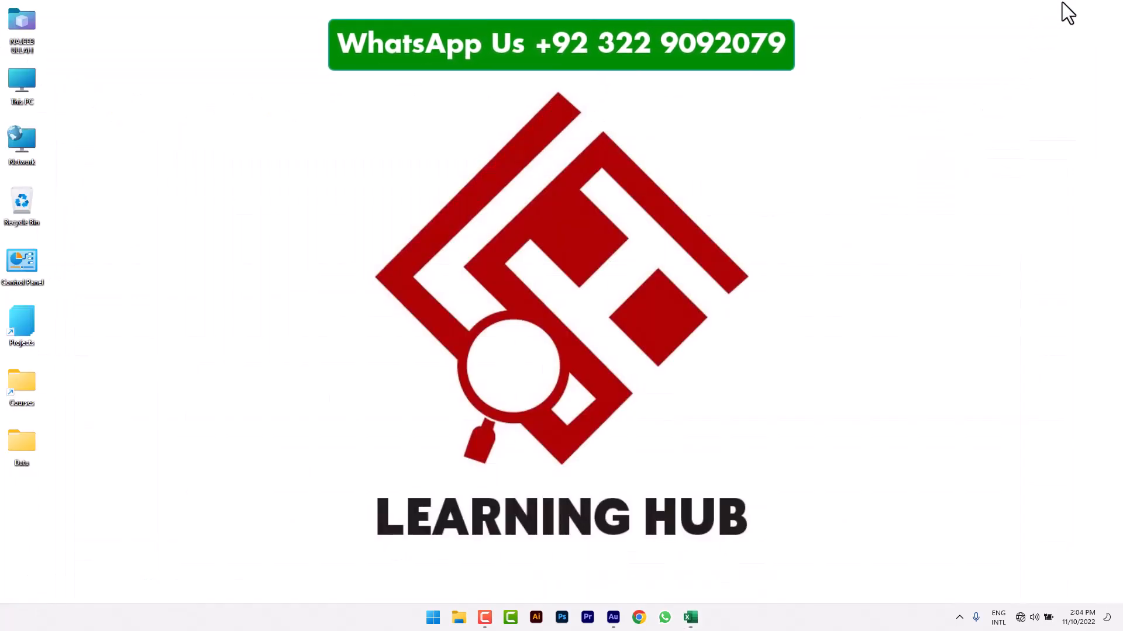